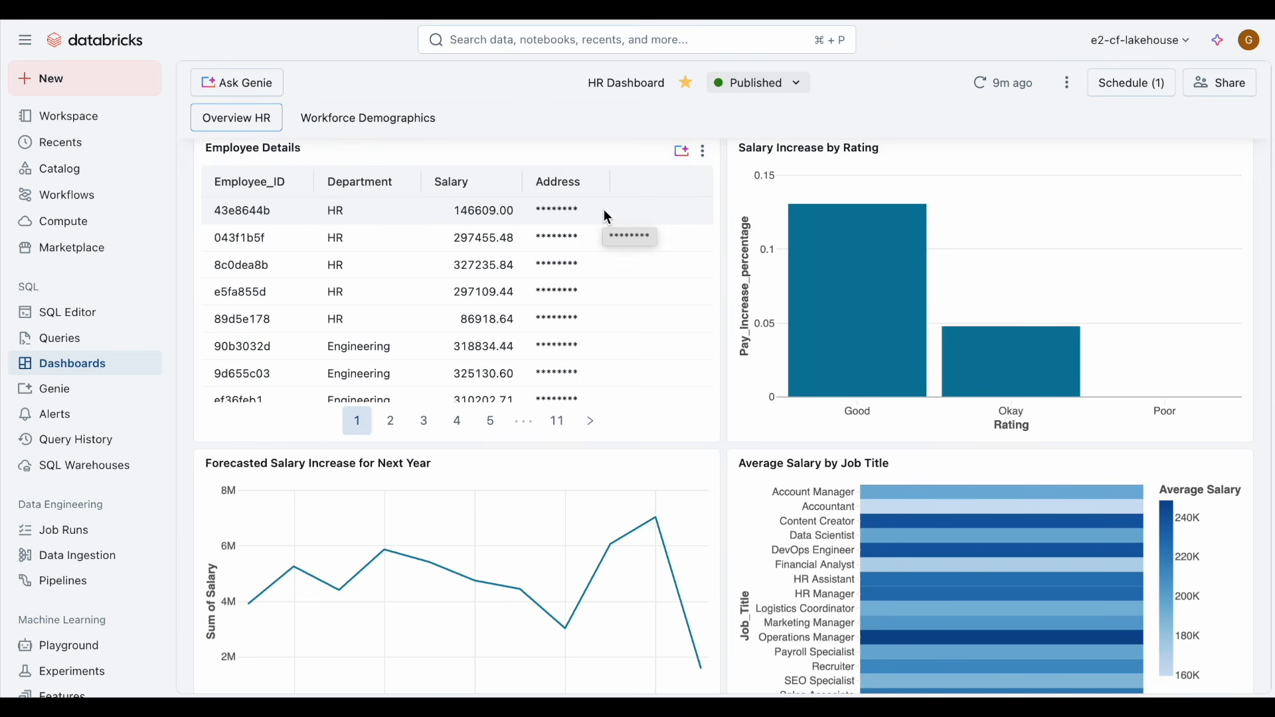
Step: Filter the HR dashboard's Department to Engineering and Finance
scroll(608, 216, "up", 10)
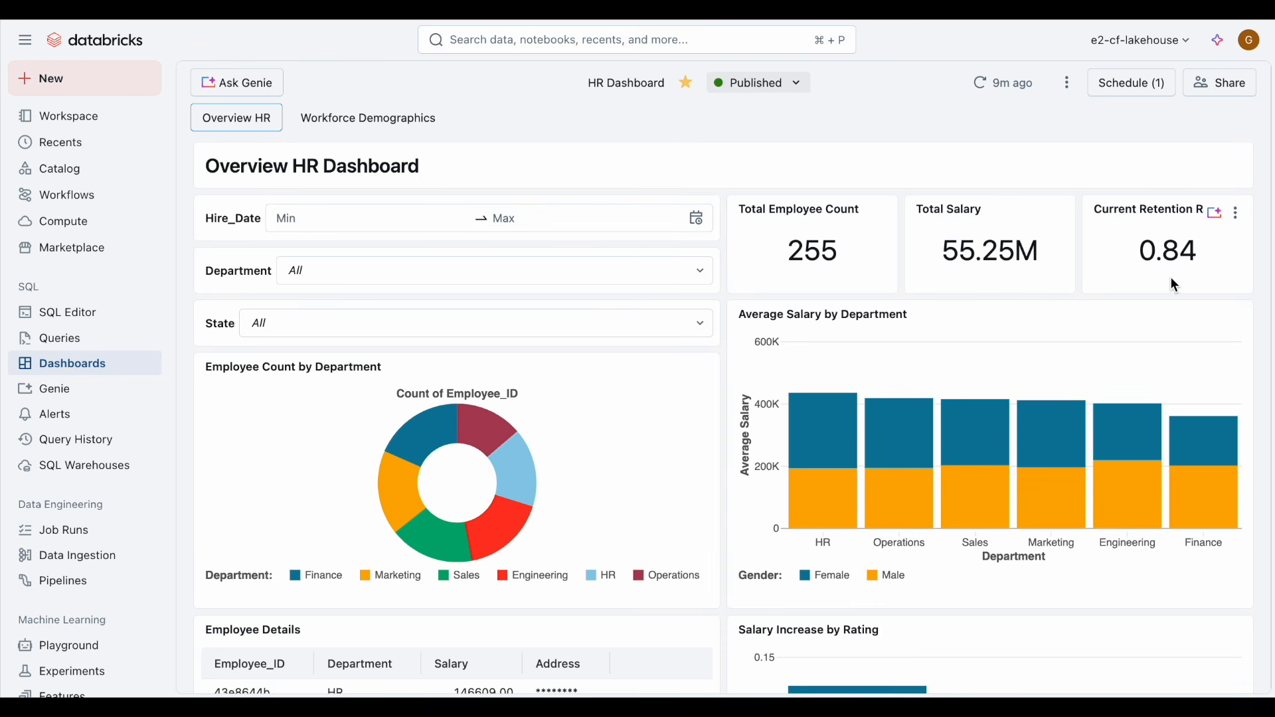
left_click(612, 277)
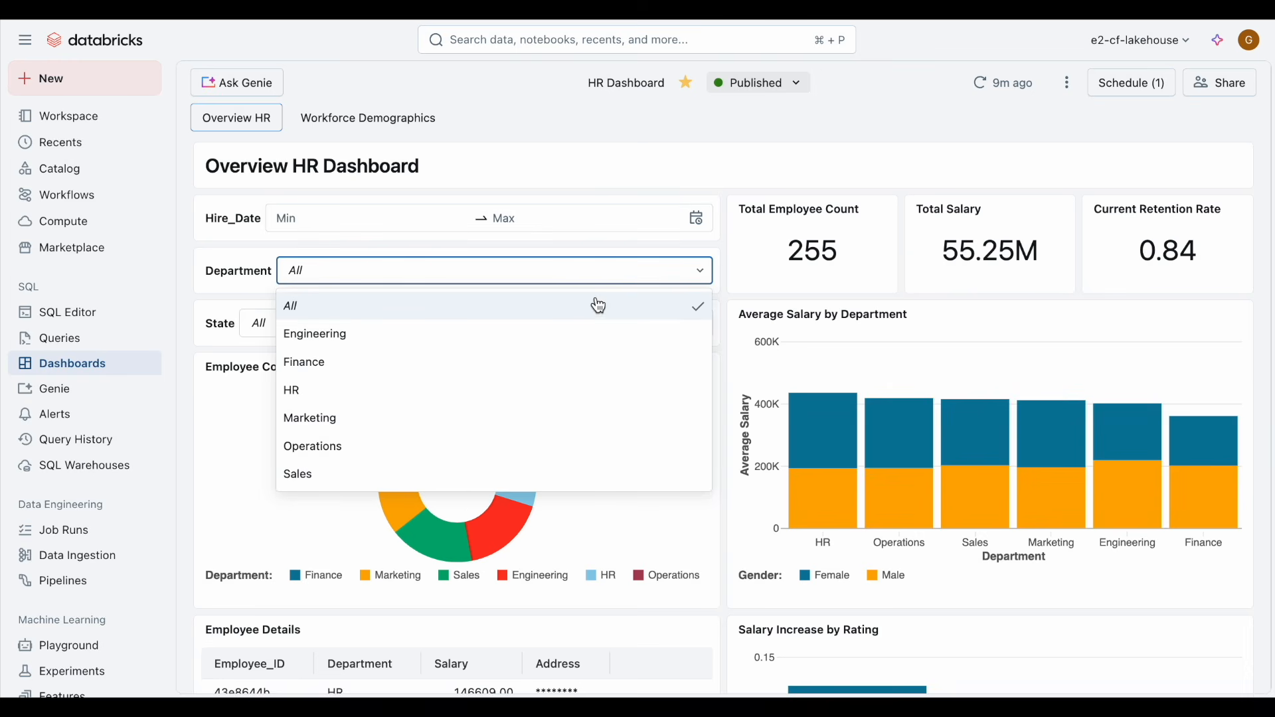
left_click(564, 336)
left_click(555, 369)
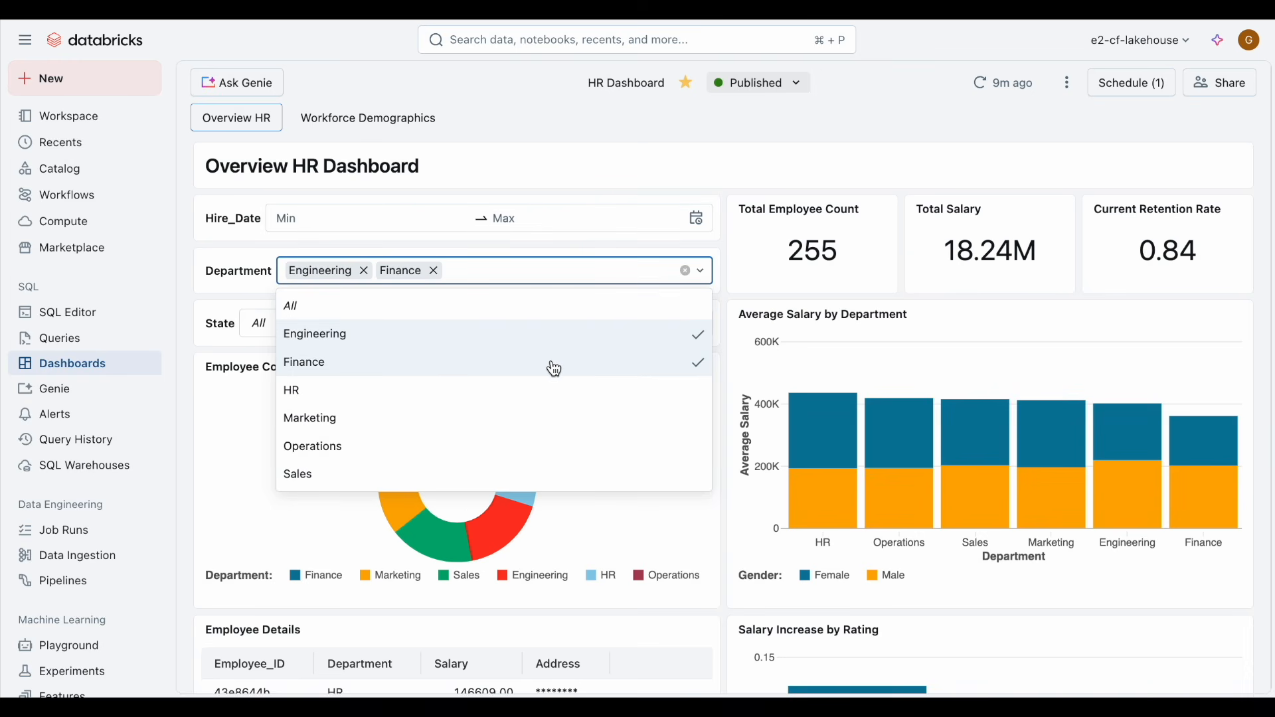
left_click(726, 326)
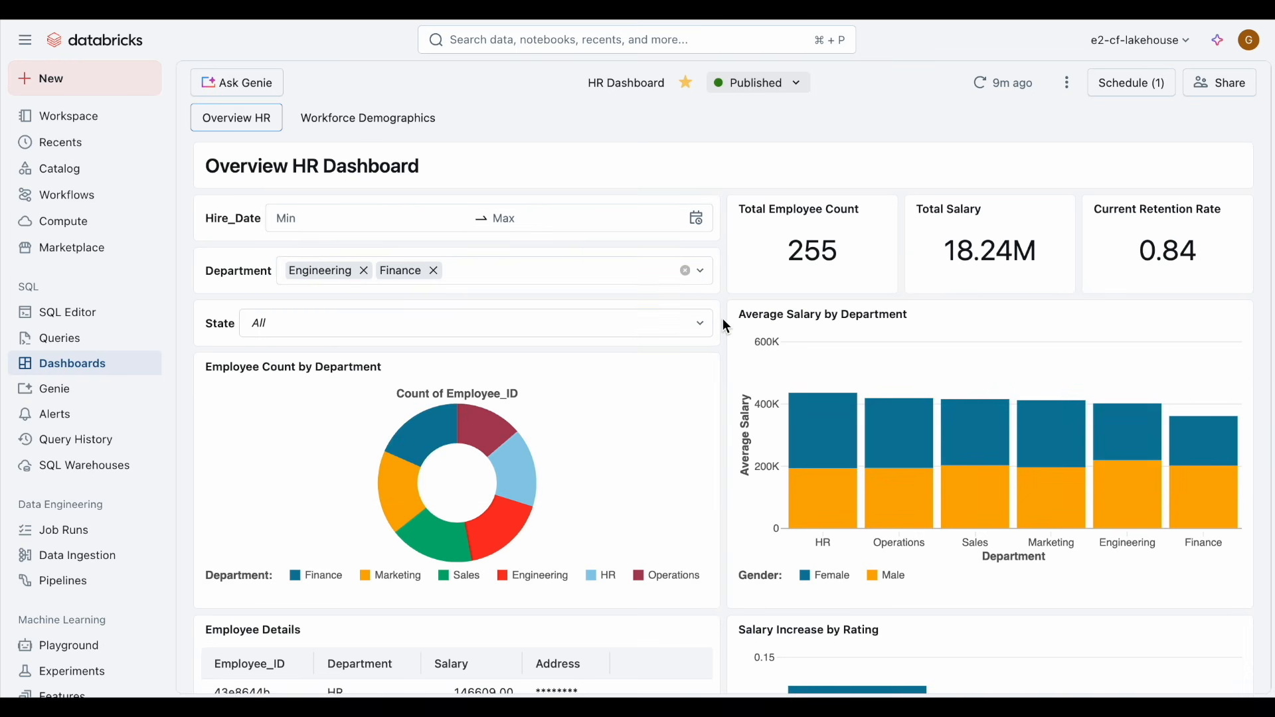
Step: Filter the dashboard's State to IA, IL and IN
left_click(638, 322)
left_click(548, 386)
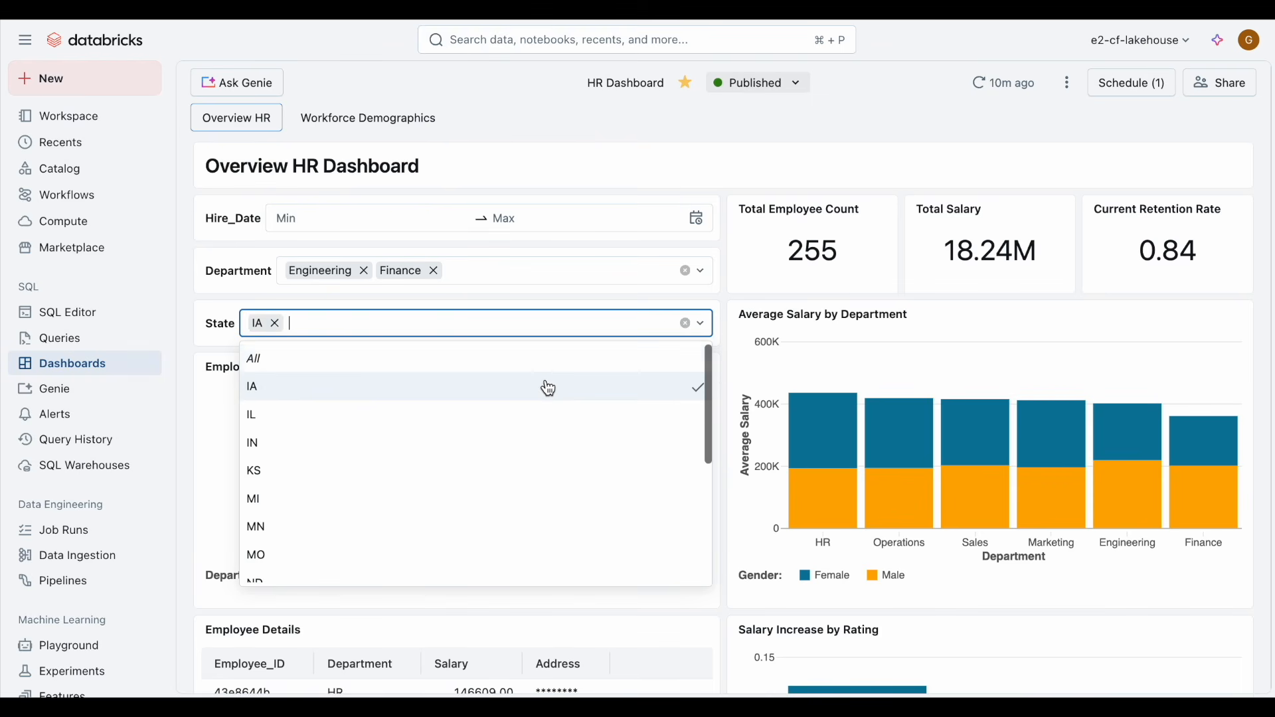
left_click(531, 420)
left_click(516, 443)
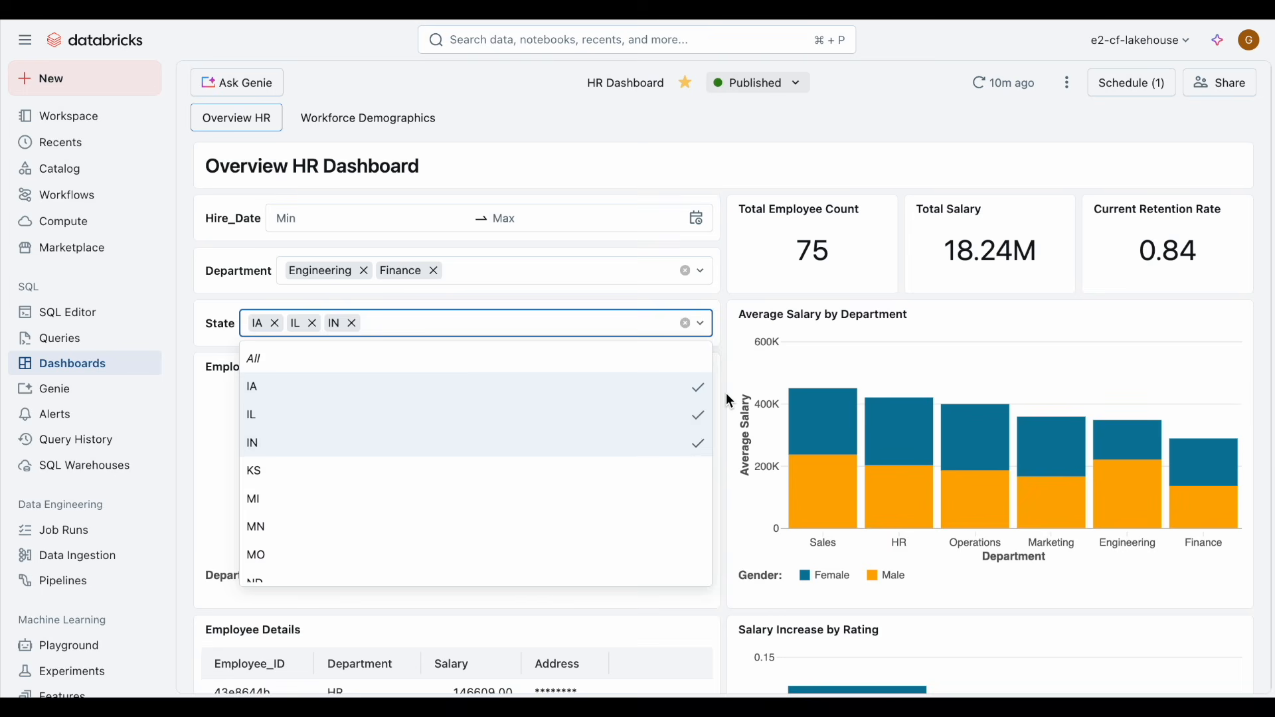
left_click(727, 392)
Step: Cross-filter the dashboard by selecting the Sales slice of the Employee Count by Department chart
mouse_move(435, 436)
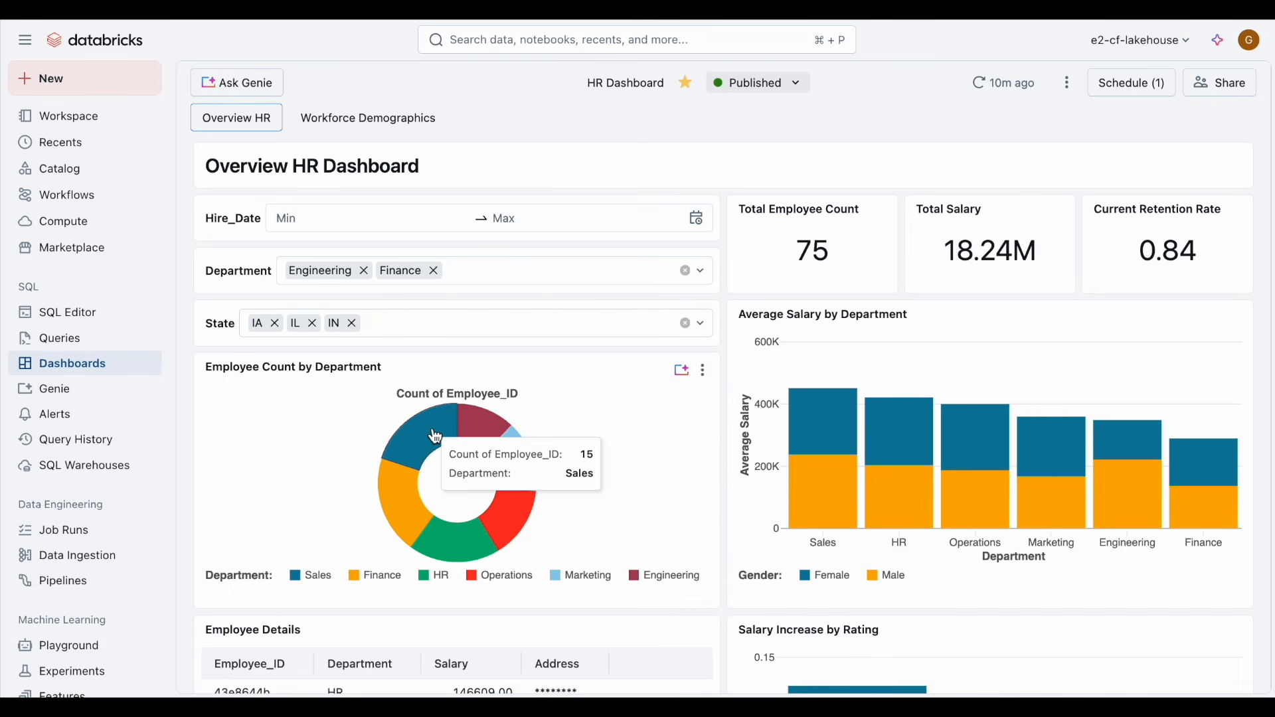
left_click(432, 436)
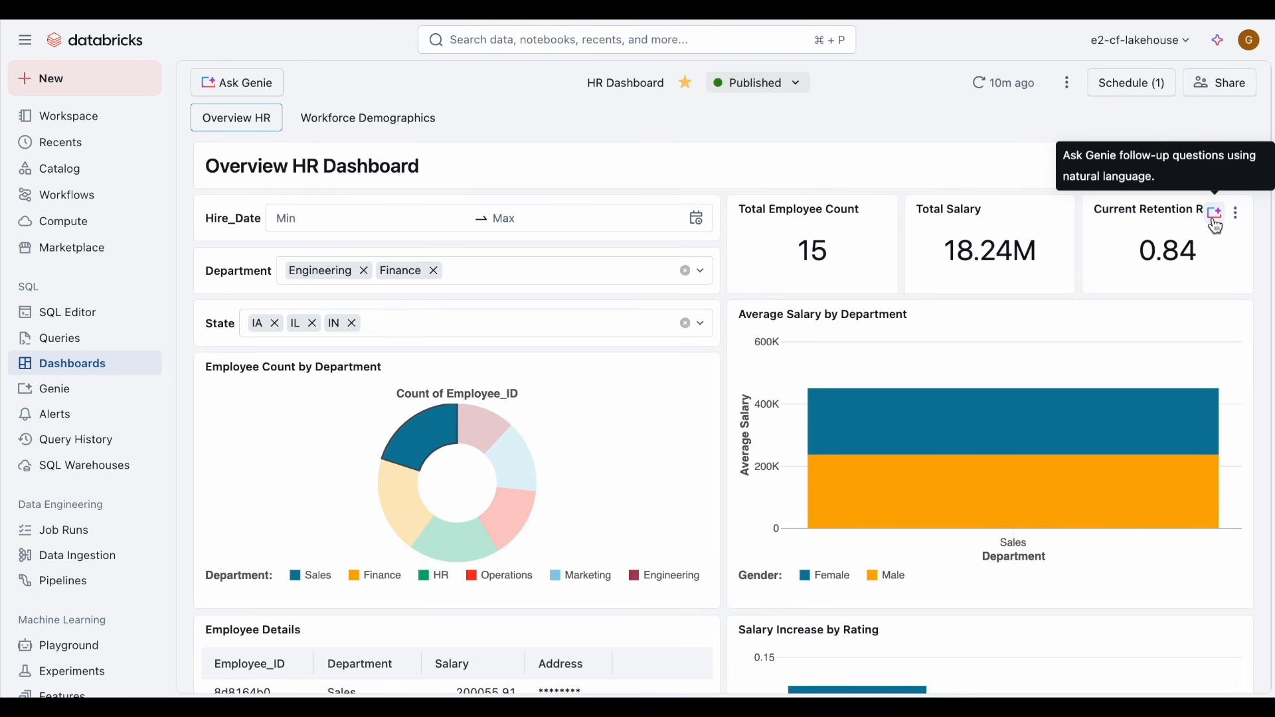
Step: Ask Genie about the Current Retention Rate widget: "What is the average retention rate for the HR department?"
left_click(1218, 214)
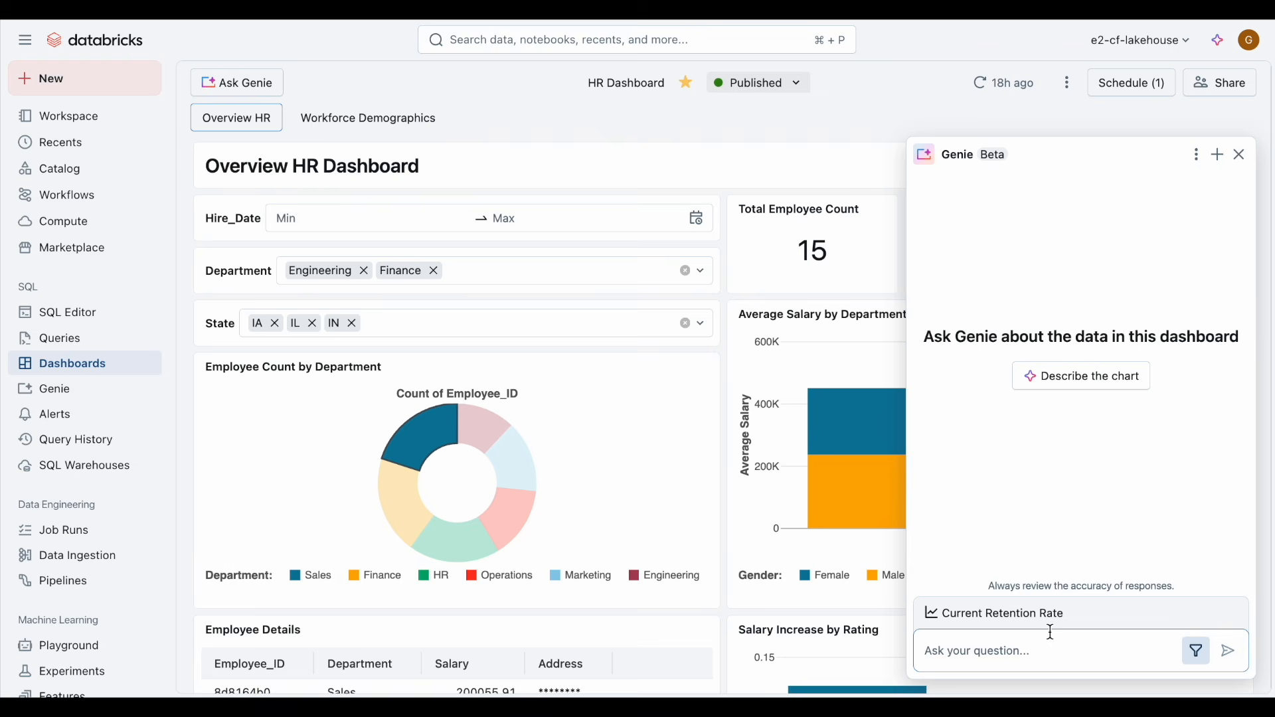
type("What is the average retention rate for the HR department?")
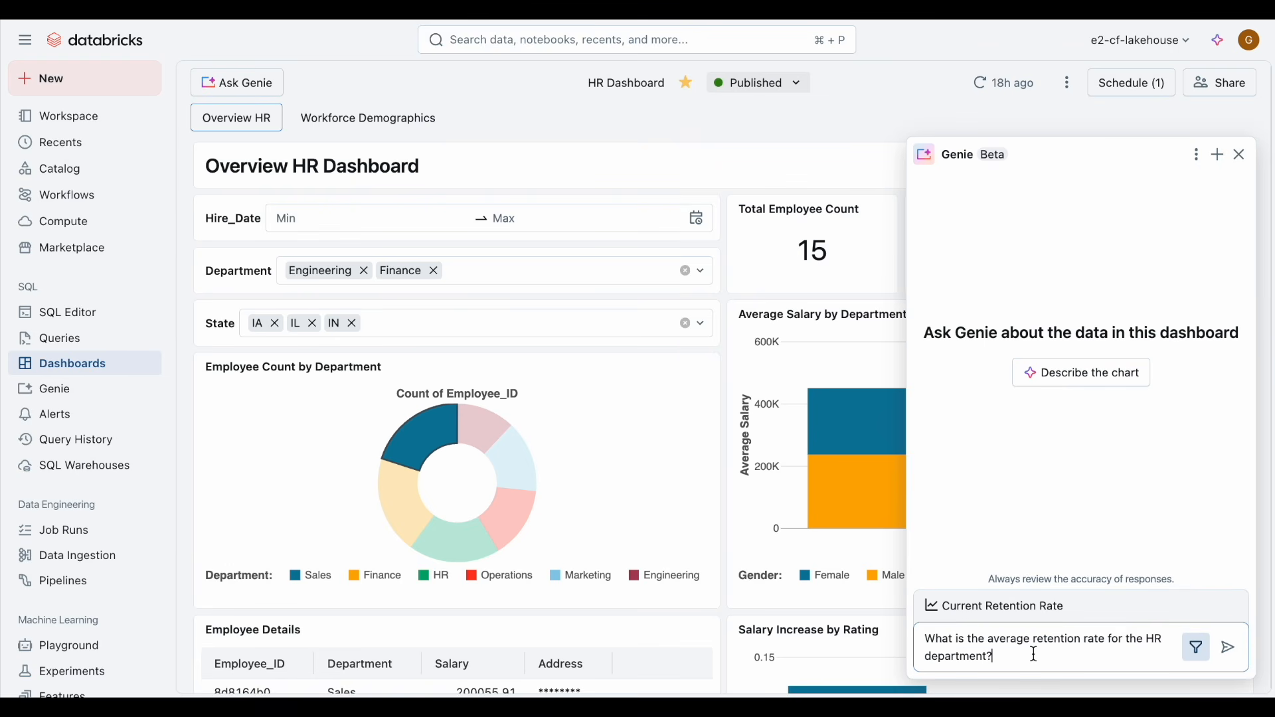
key("Return")
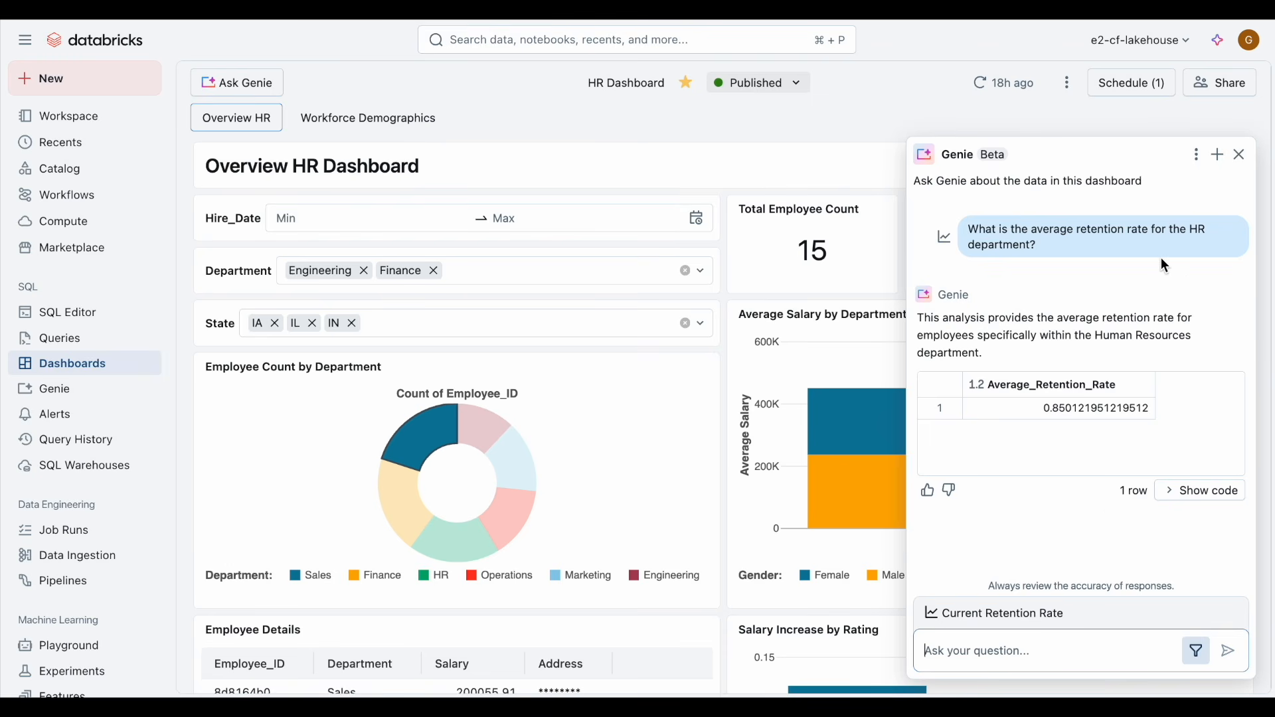
Step: Open the full Genie Space from the Genie panel's options
left_click(1197, 155)
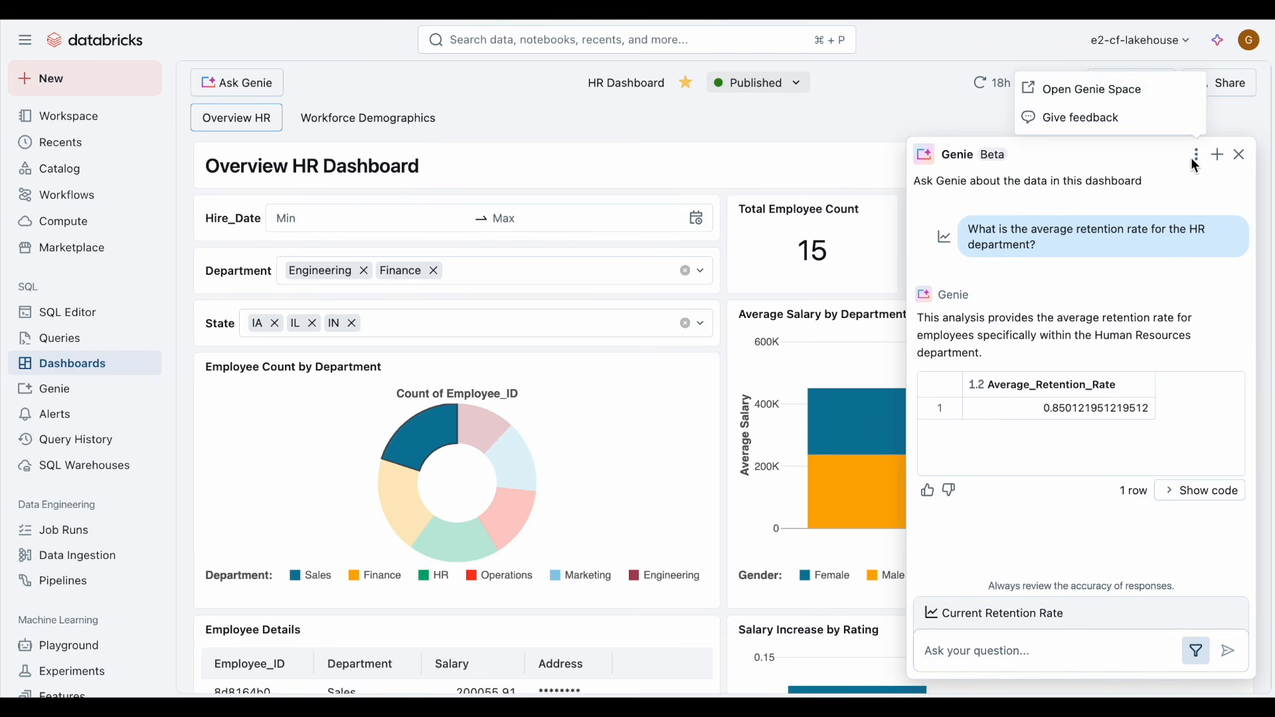
left_click(1138, 91)
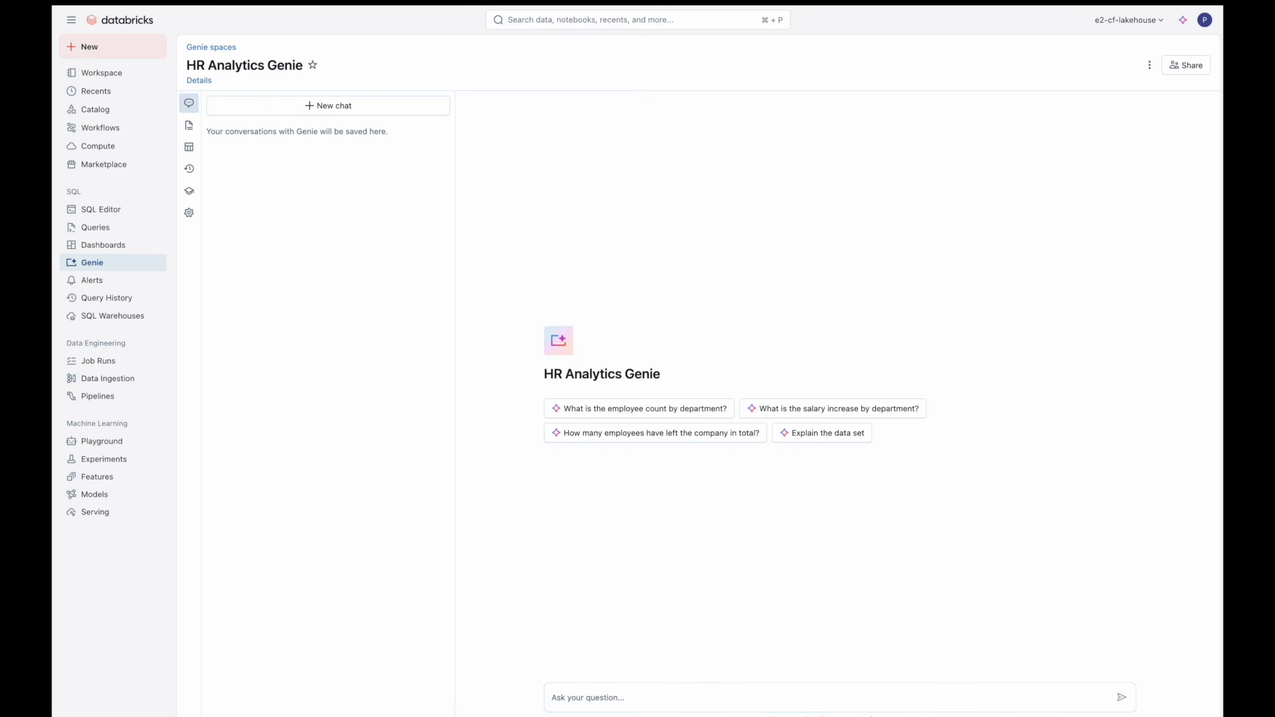
Step: Ask the HR Analytics Genie "What is the gender breakdown across departments?"
left_click(573, 701)
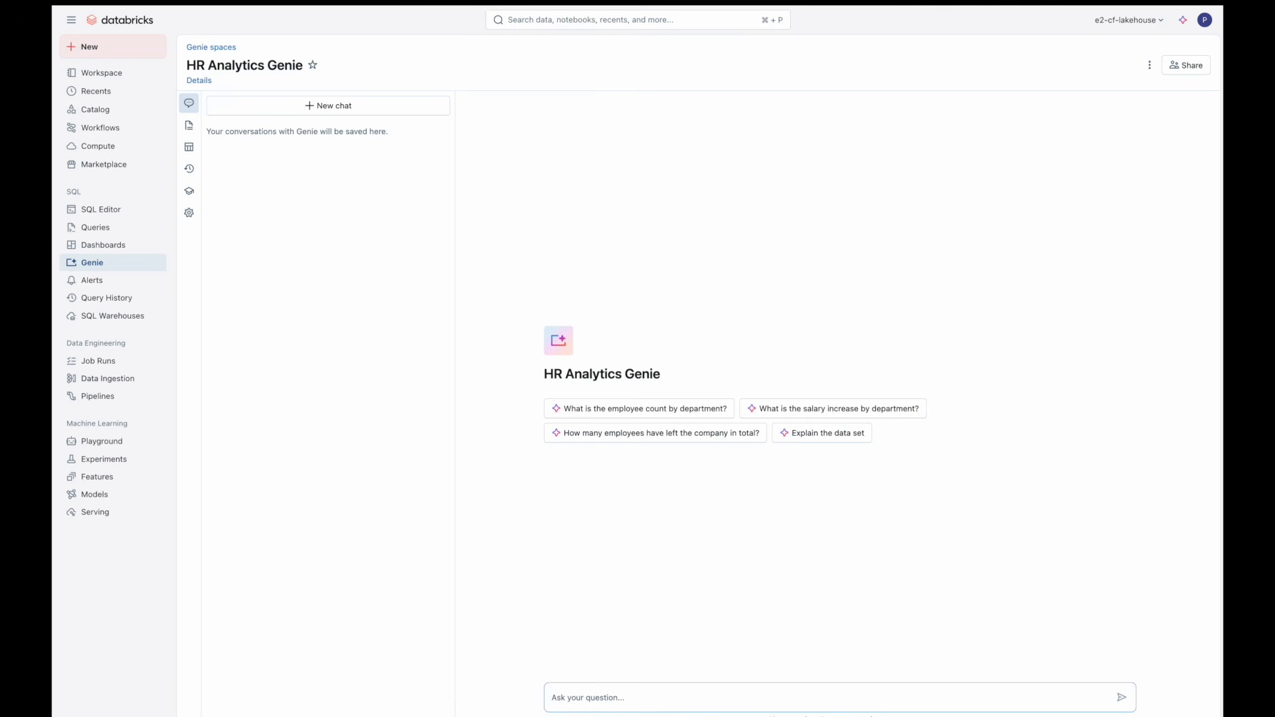
type("What is the gender breakdown across departments?")
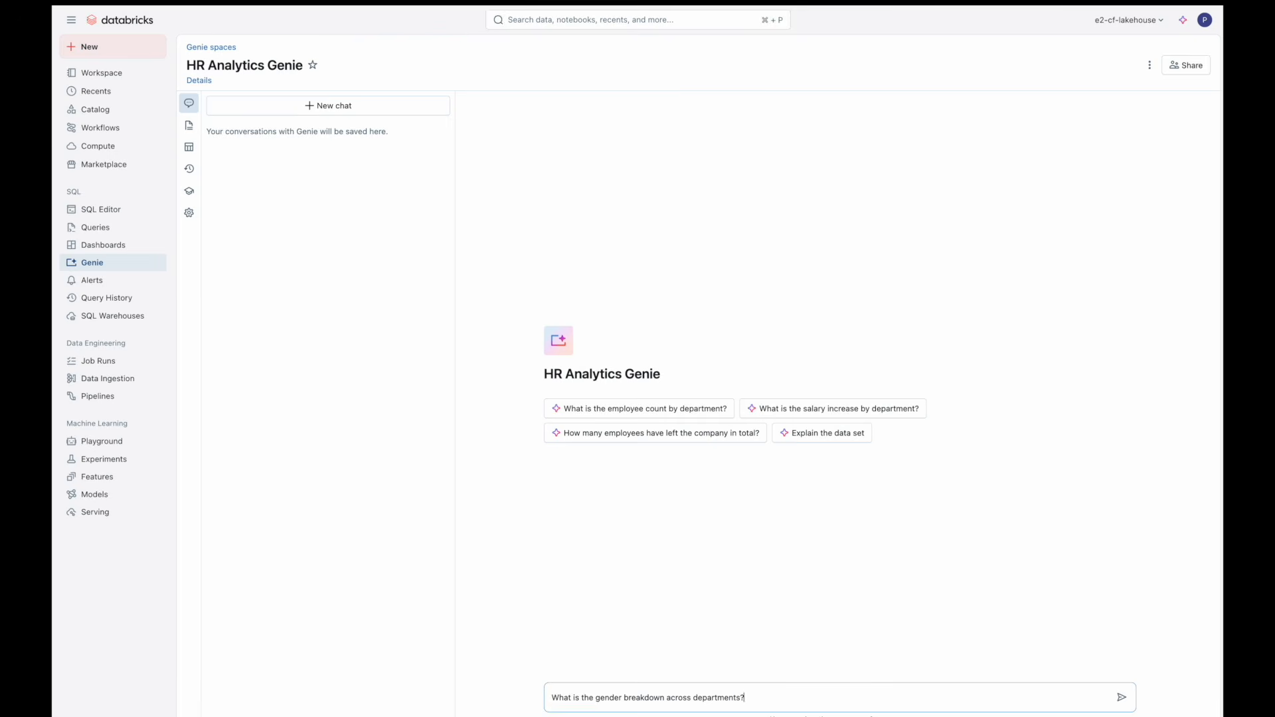
key("Return")
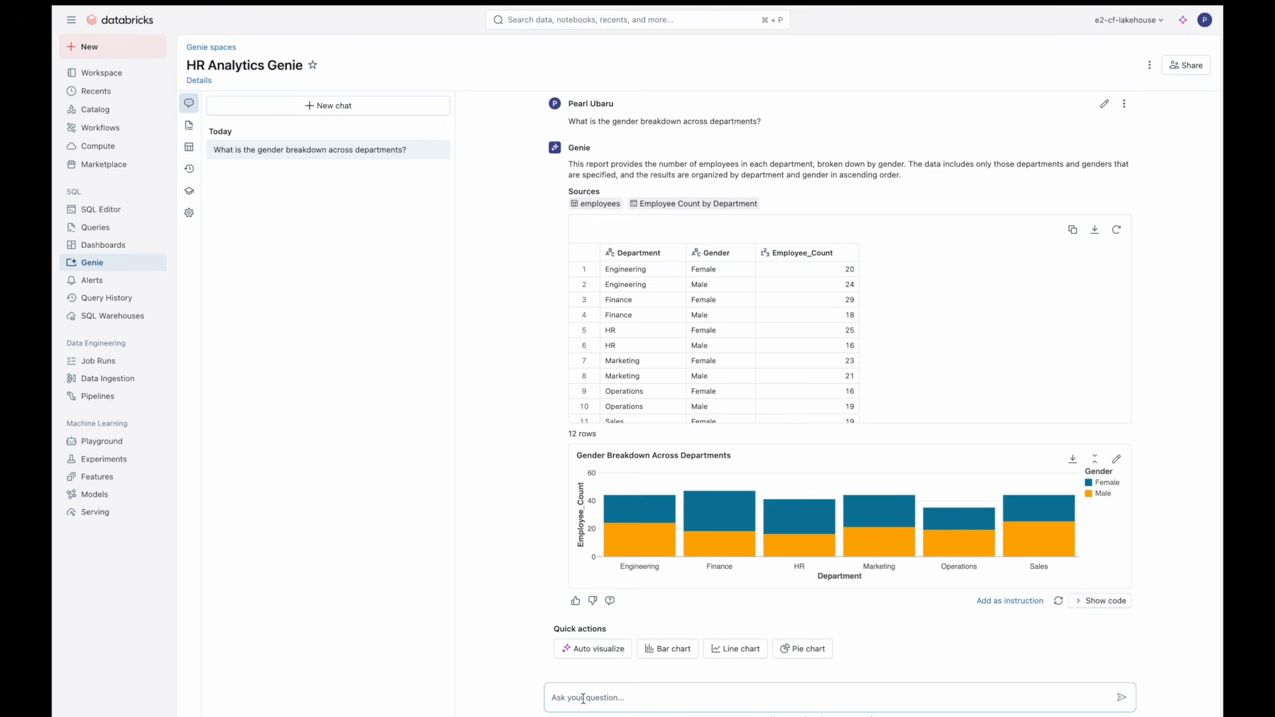
Step: Ask Genie "What is the retention rate by gender?"
type("What is the retention rate by gender?")
key("Return")
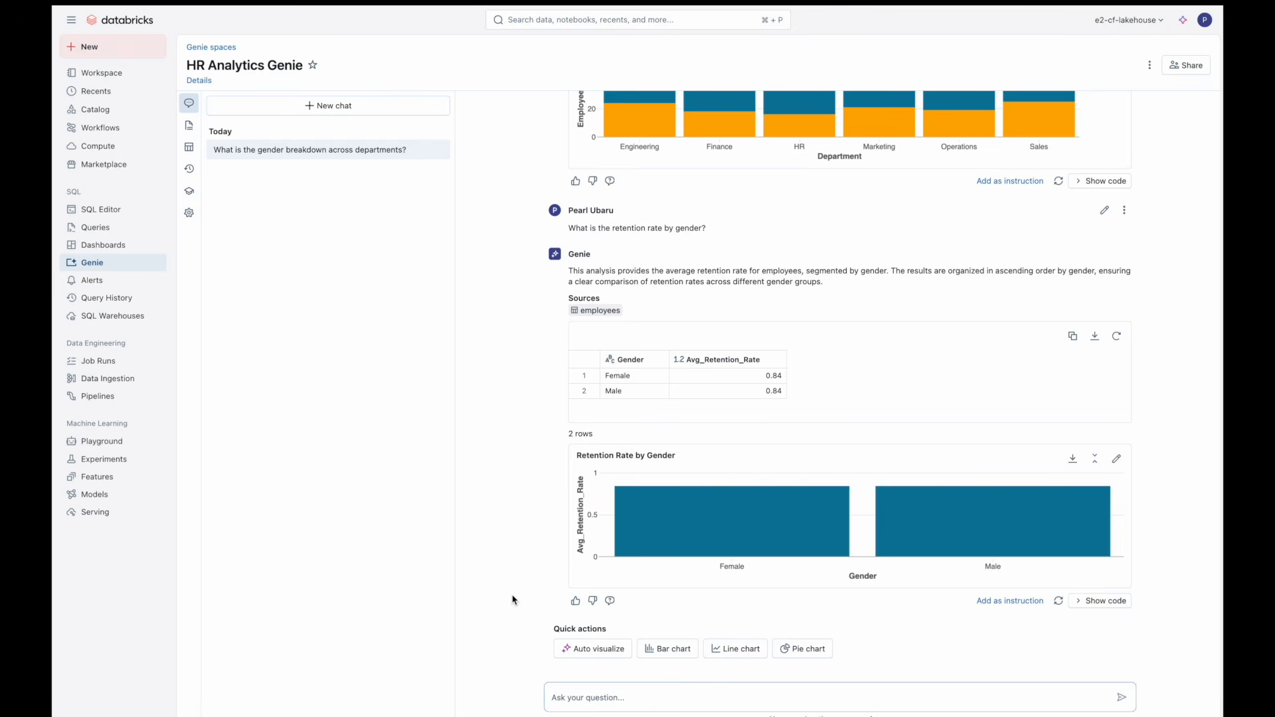
Step: Rate the retention answer unhelpful and send an admin review request commenting "I do not think this is right... half and half?"
left_click(593, 601)
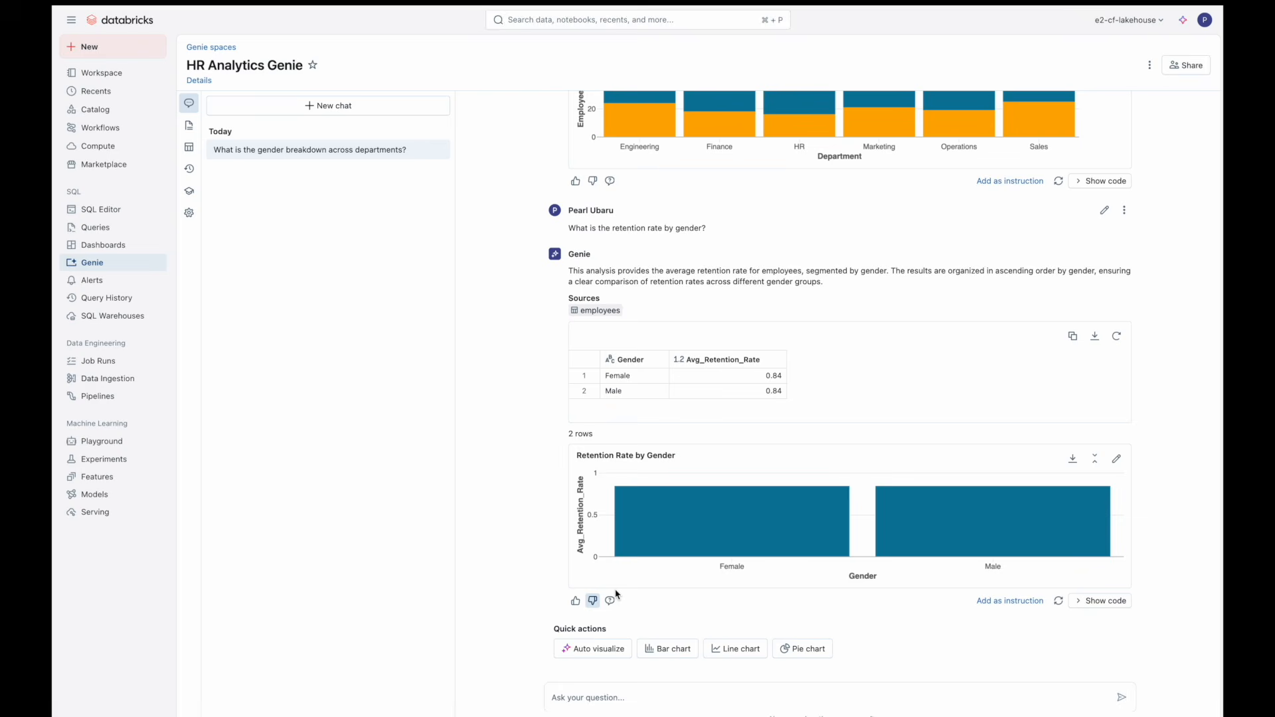
left_click(611, 601)
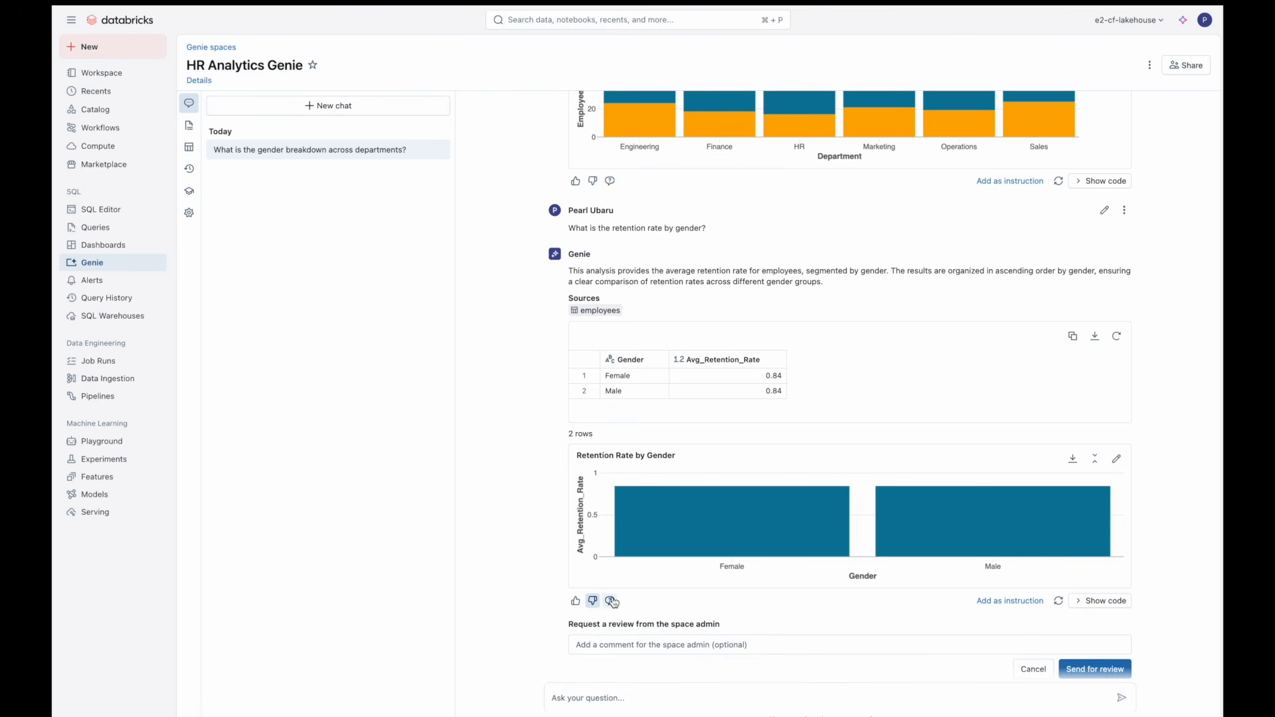
left_click(627, 645)
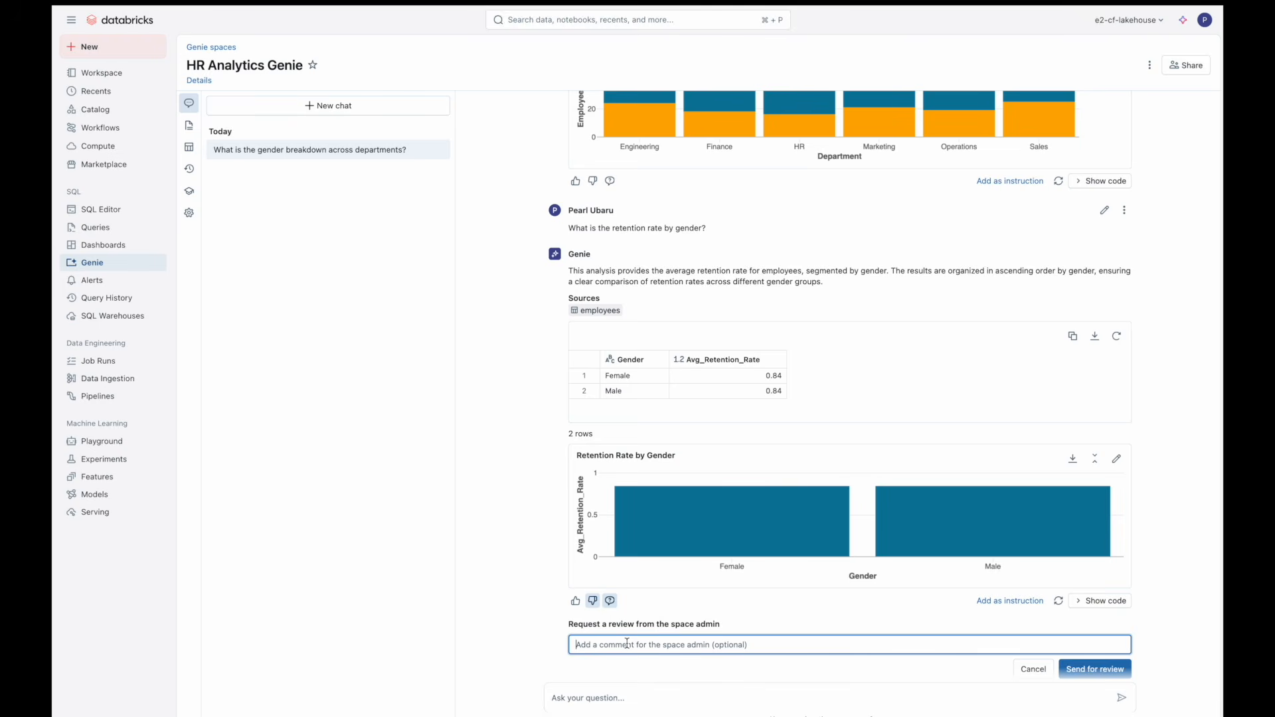
type("I do not think this is right... half and half?")
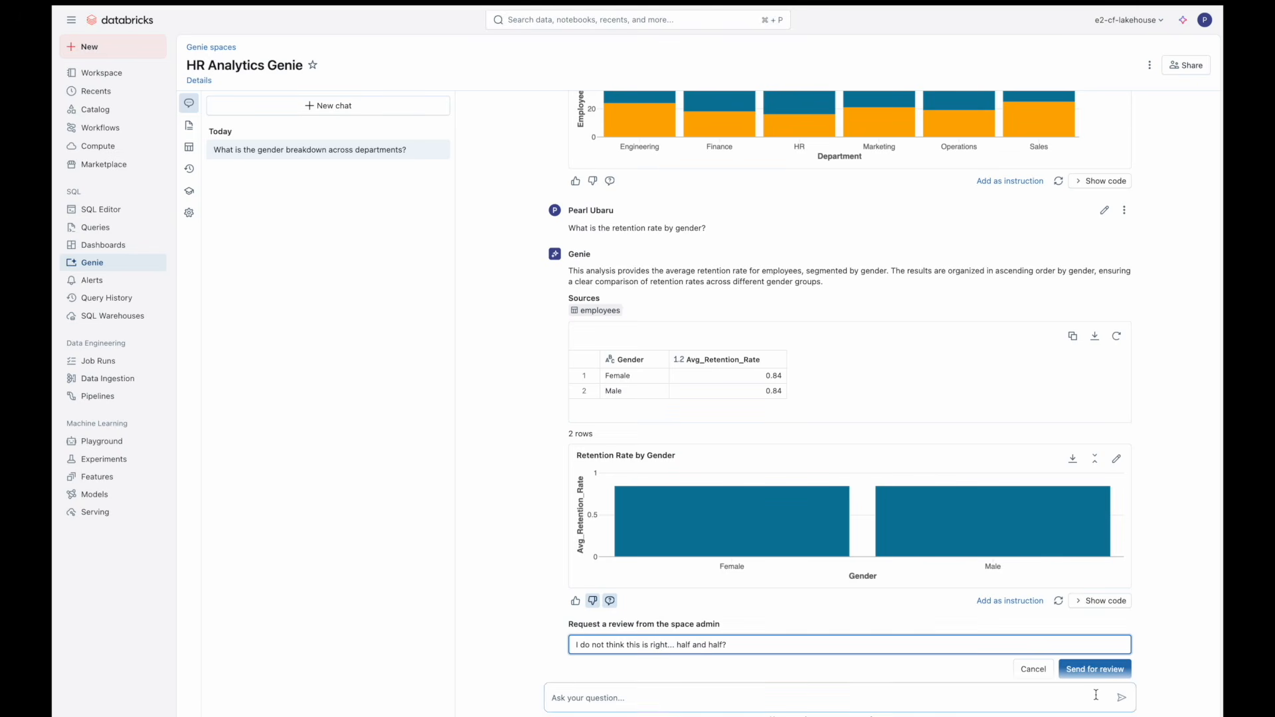
left_click(1097, 670)
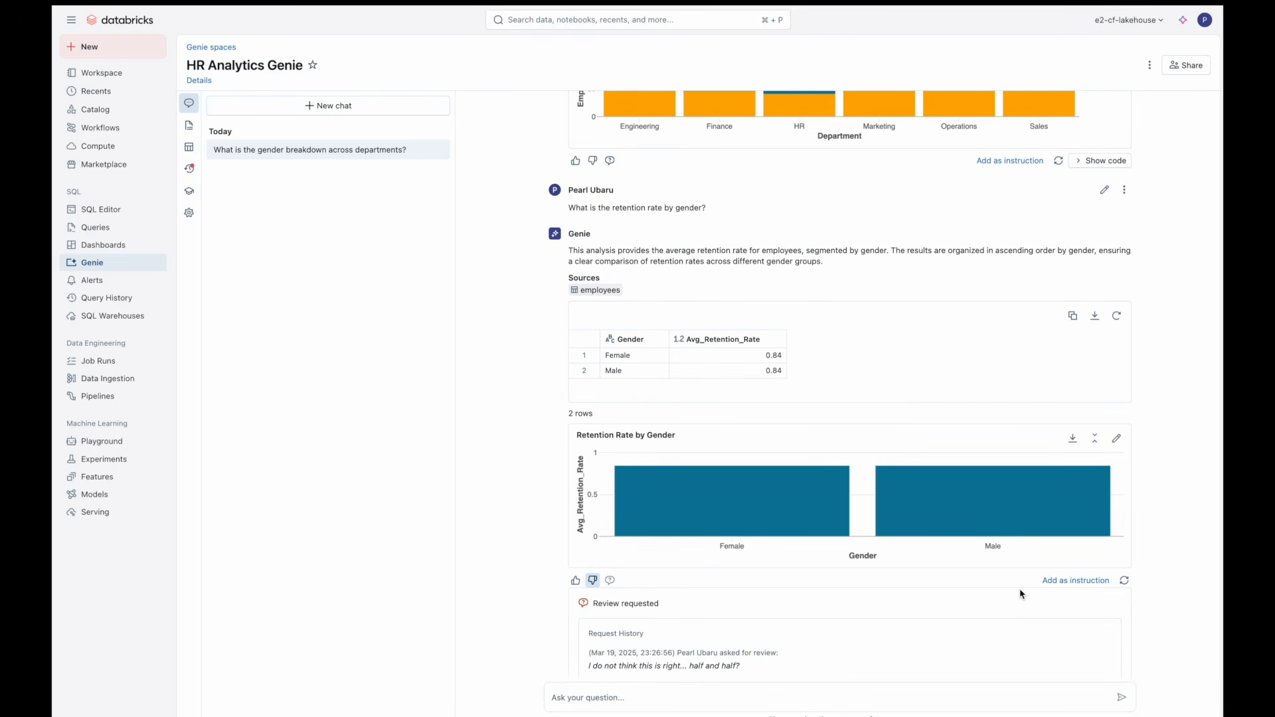
Step: Ask Genie "Whatis our overall flight risk rate this year?"
scroll(1021, 593, "down", 1)
scroll(1021, 593, "down", 2)
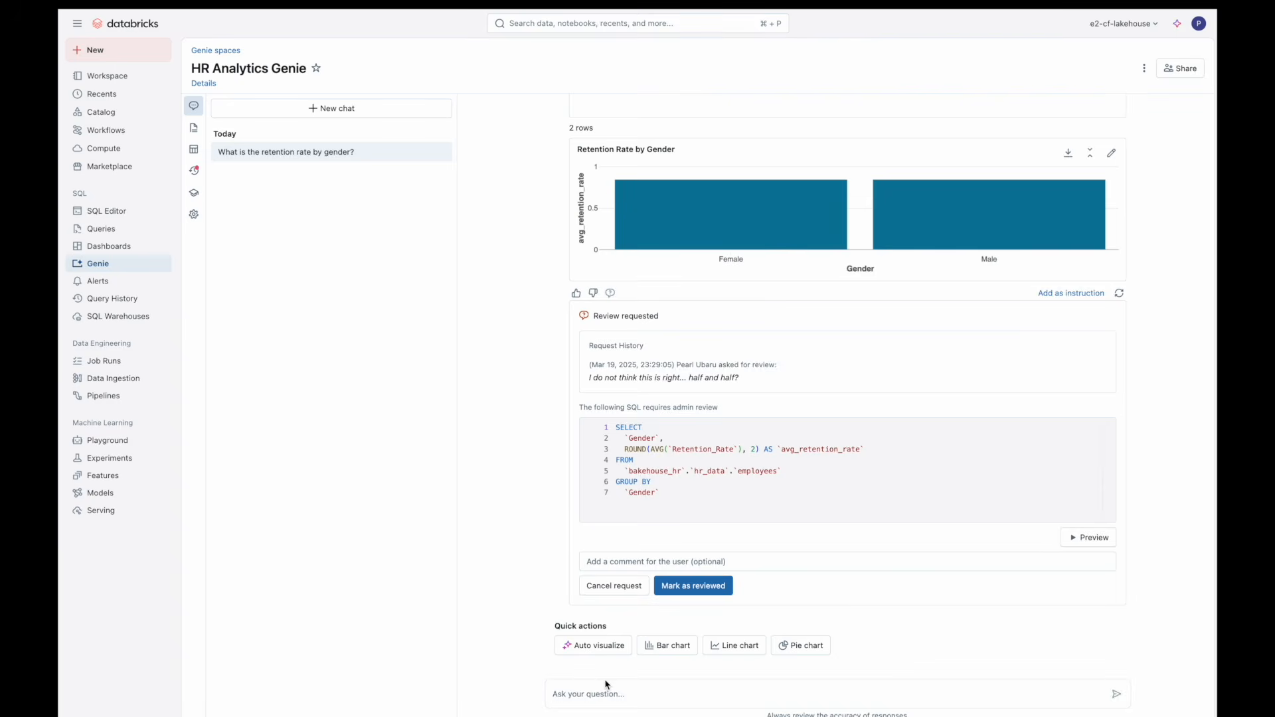
left_click(595, 692)
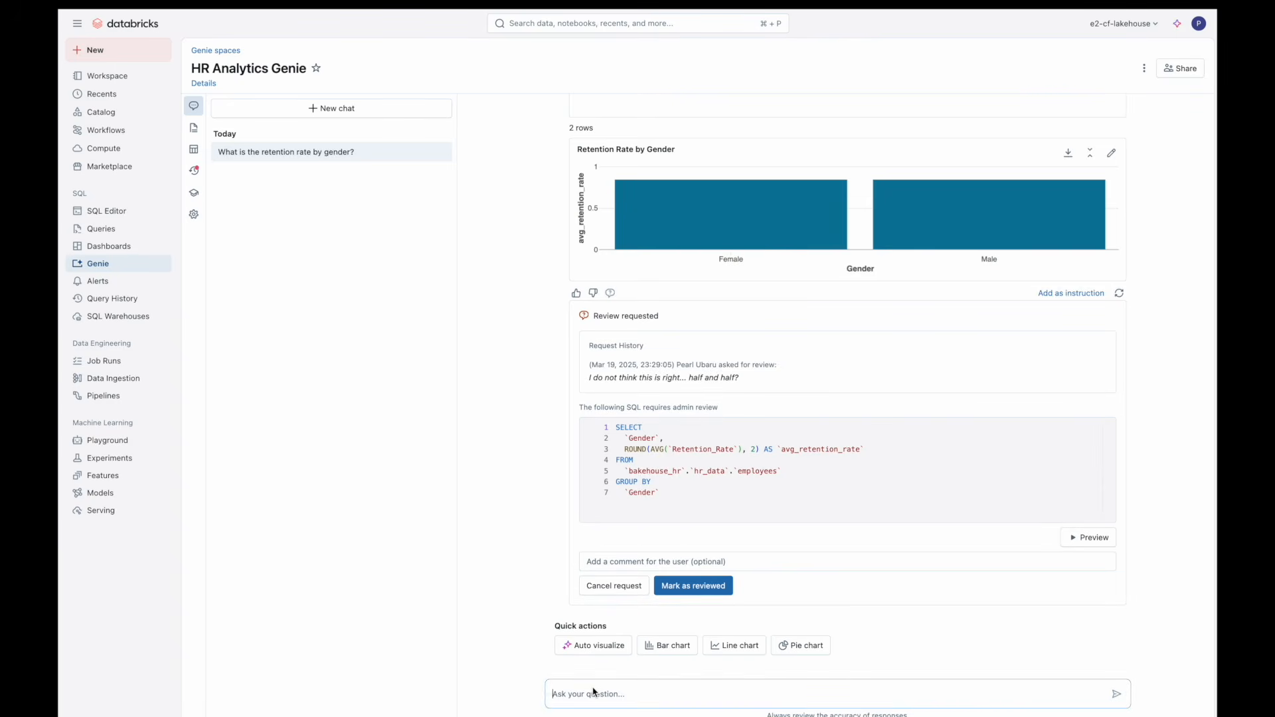
type("Whatis our overall flight risk rate this year?")
key("Return")
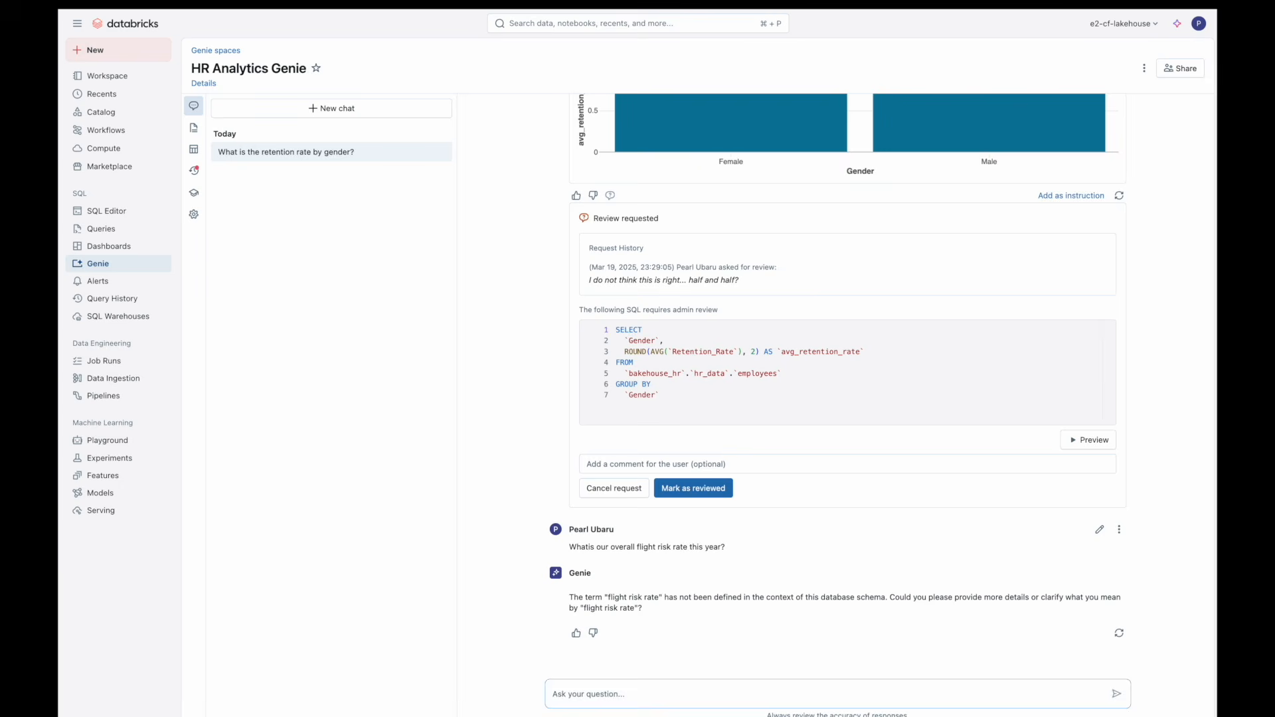
Step: Clarify to Genie: "flight risk rate refers to the number of employees leaving within a given period"
type("flight risk rate refers to the number of employe")
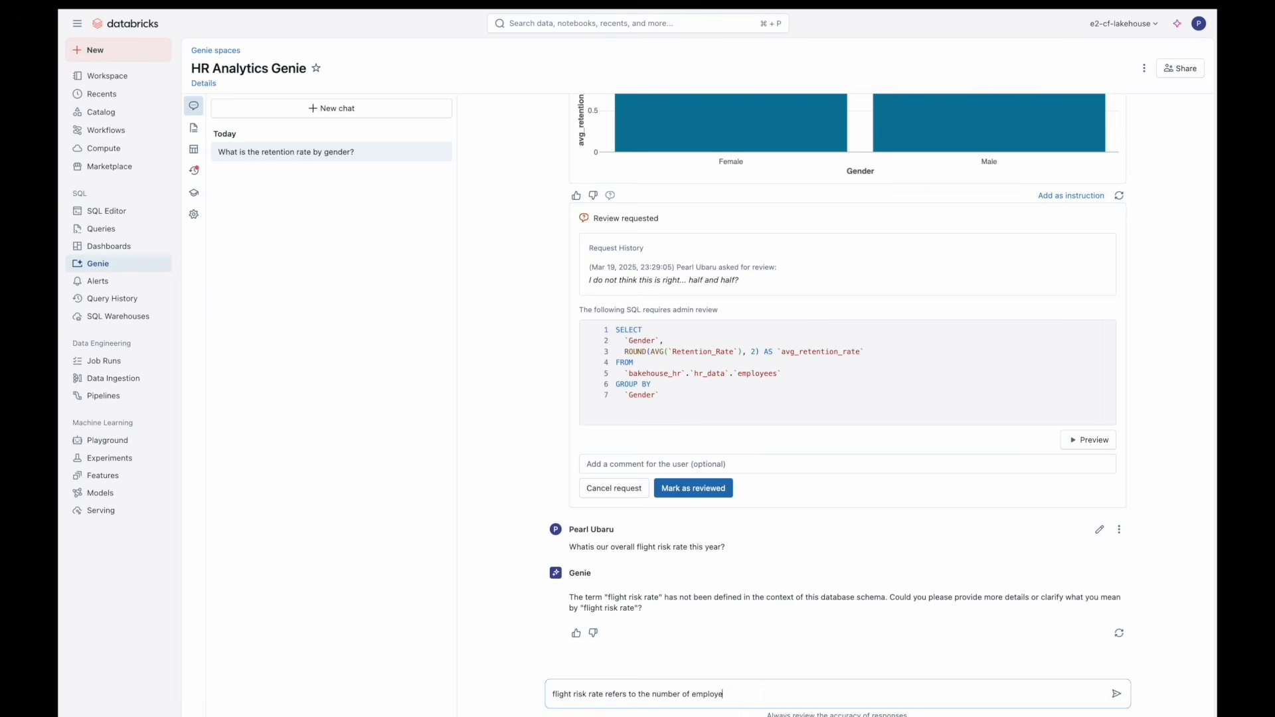
type("es leavi")
type("within a given period")
key("Return")
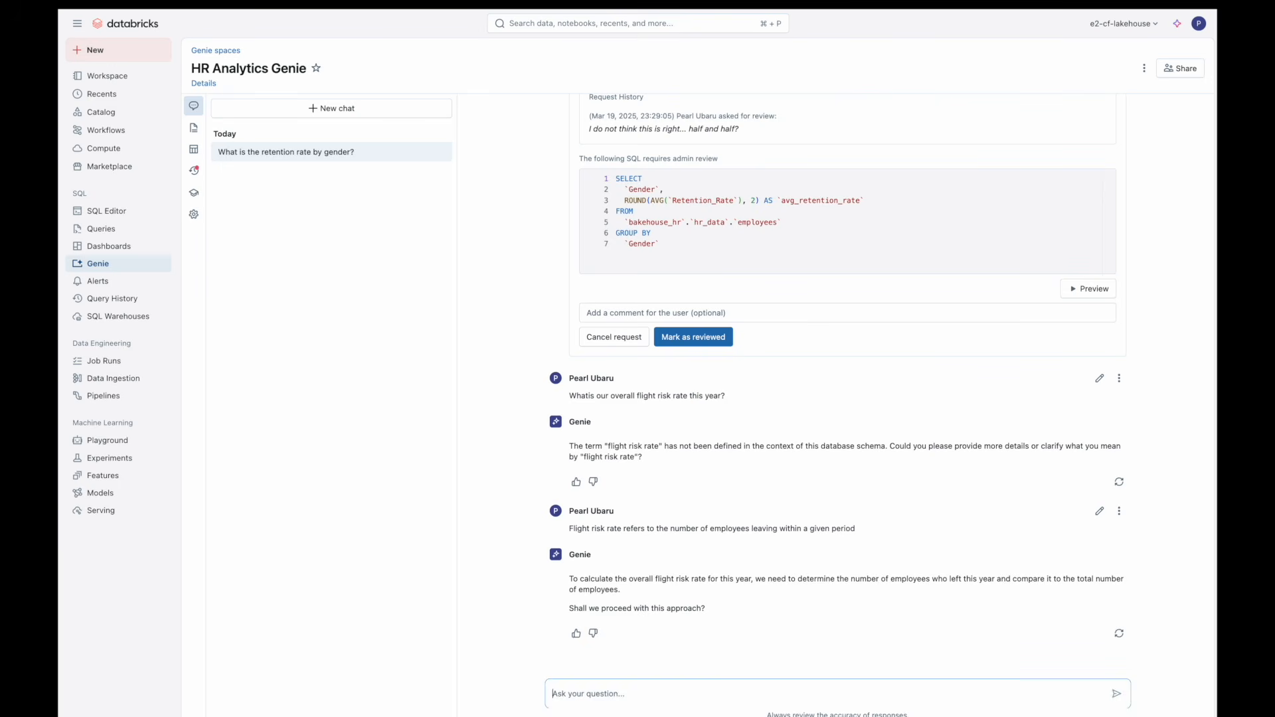
Step: Reply "Yes please" to let Genie proceed with its flight risk approach
type("Yes please")
key("Return")
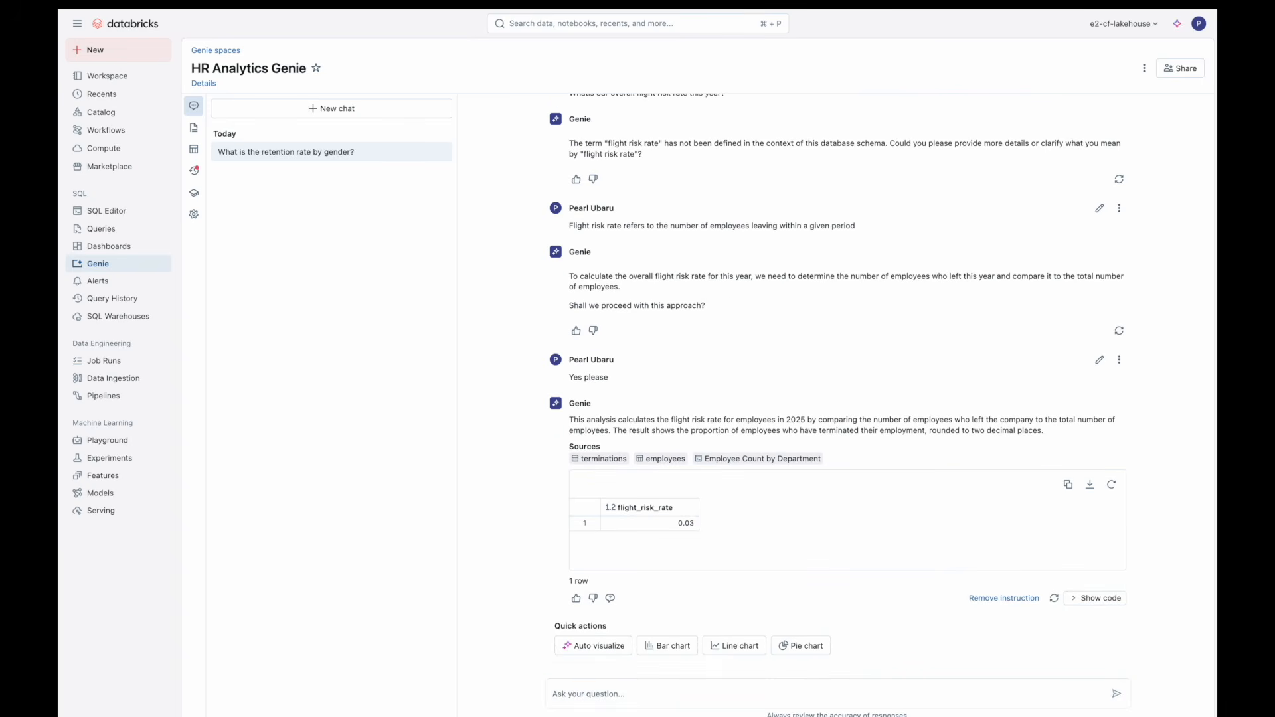
Step: Ask Genie "Given our flight risk rate, which states should be hiring more employees?"
left_click(569, 695)
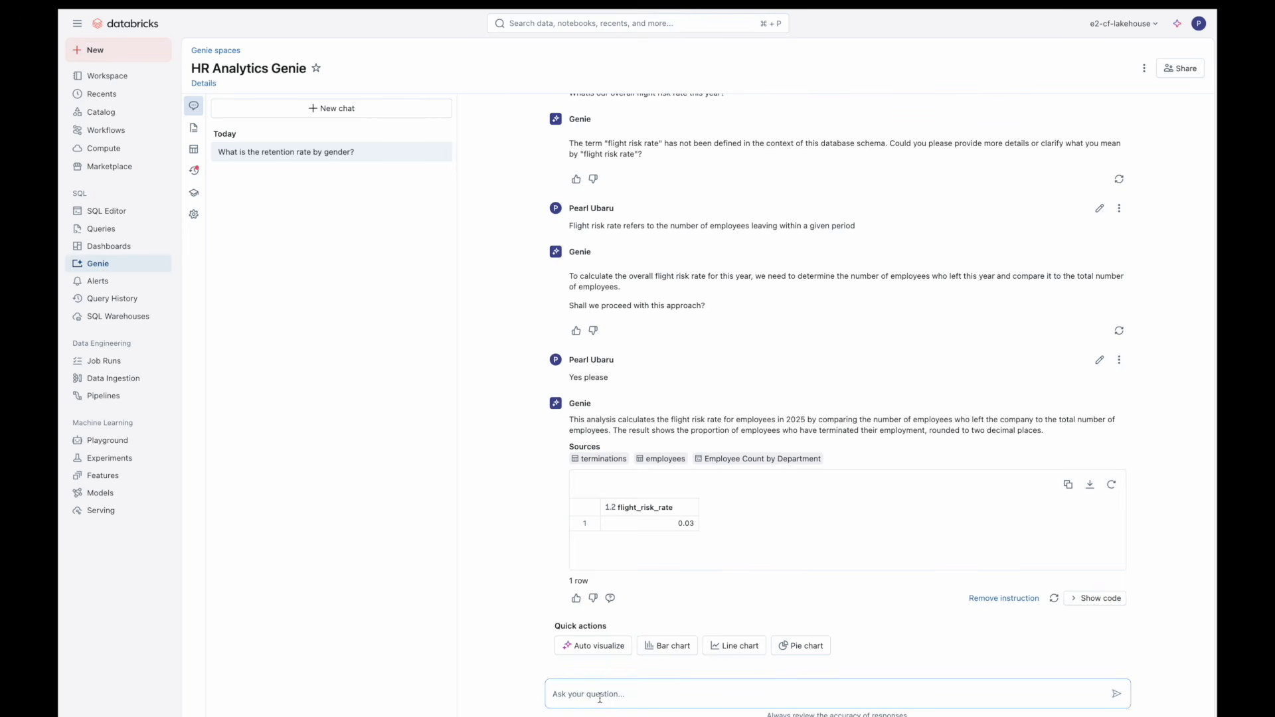
type("Given our flight risk rate, which states should be hiring m")
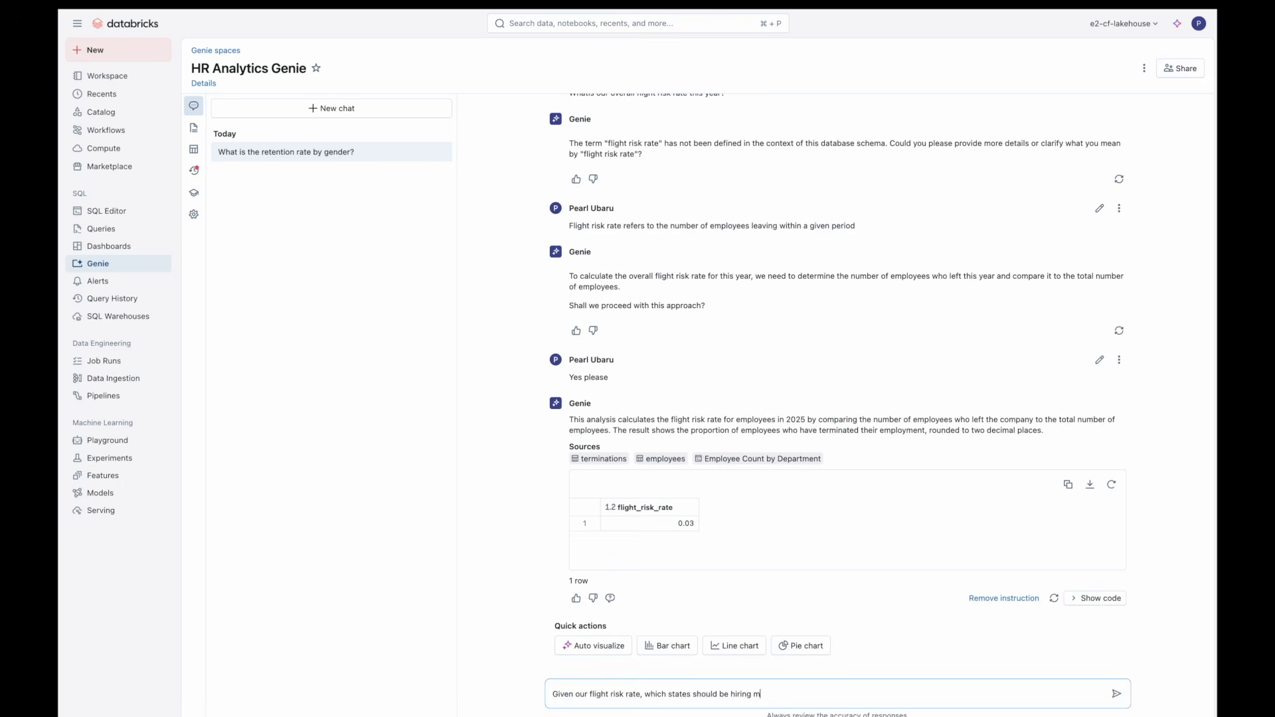
type("ore employees?")
key("Return")
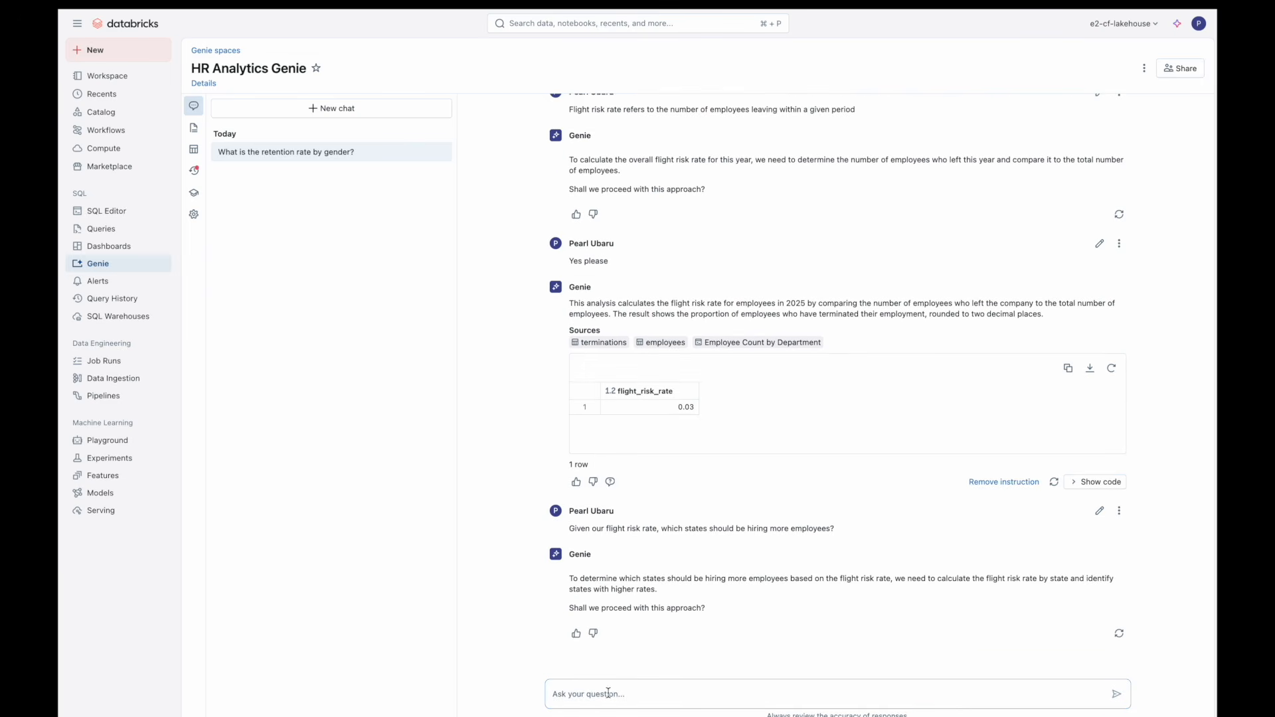
Step: Reply "Yes" to Genie's proposed approach and rate the state flight risk result as helpful
type("Yes")
key("Return")
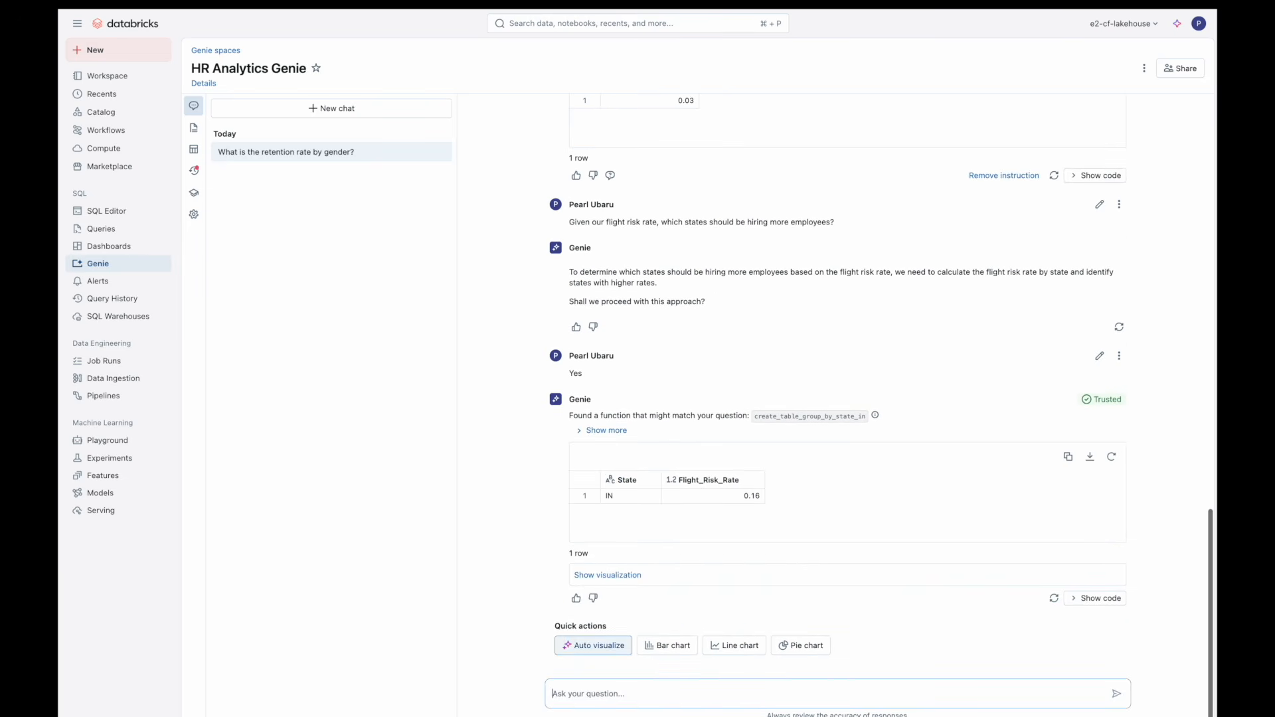
left_click(575, 598)
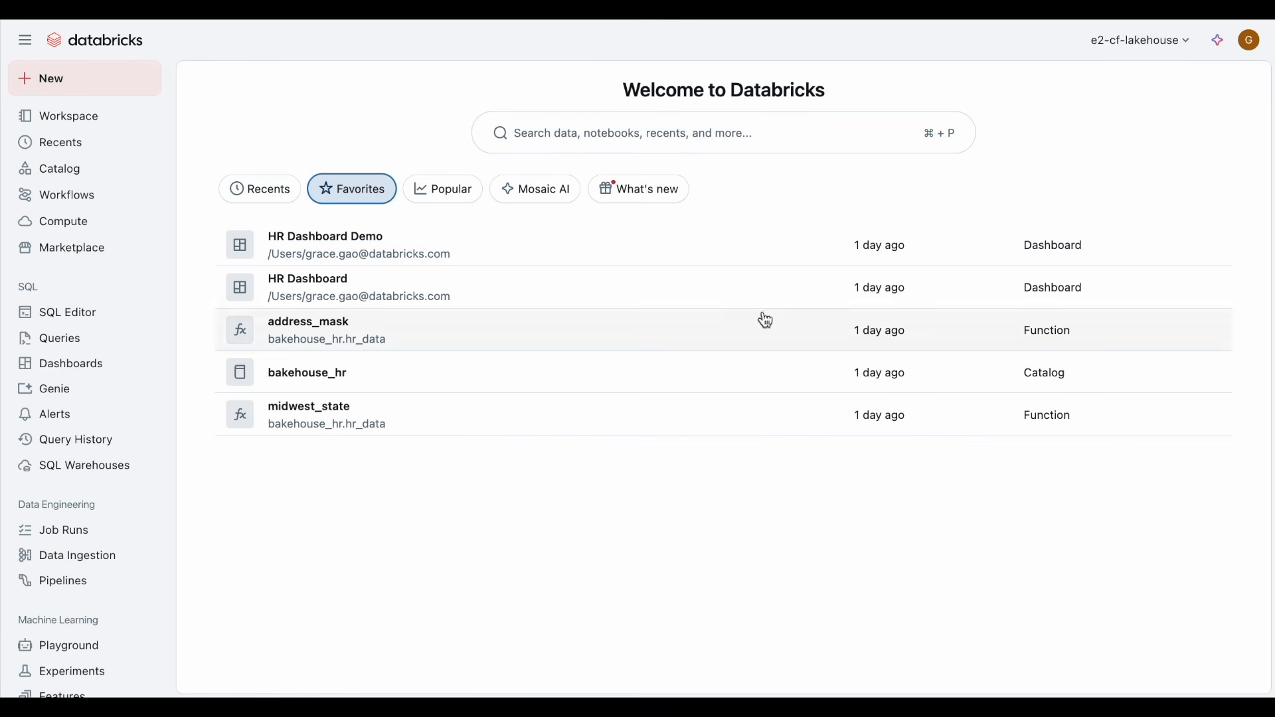
Step: Search for "show me employee data for hr" and open the bakehouse_hr.hr_data.employees table
left_click(632, 126)
type("s")
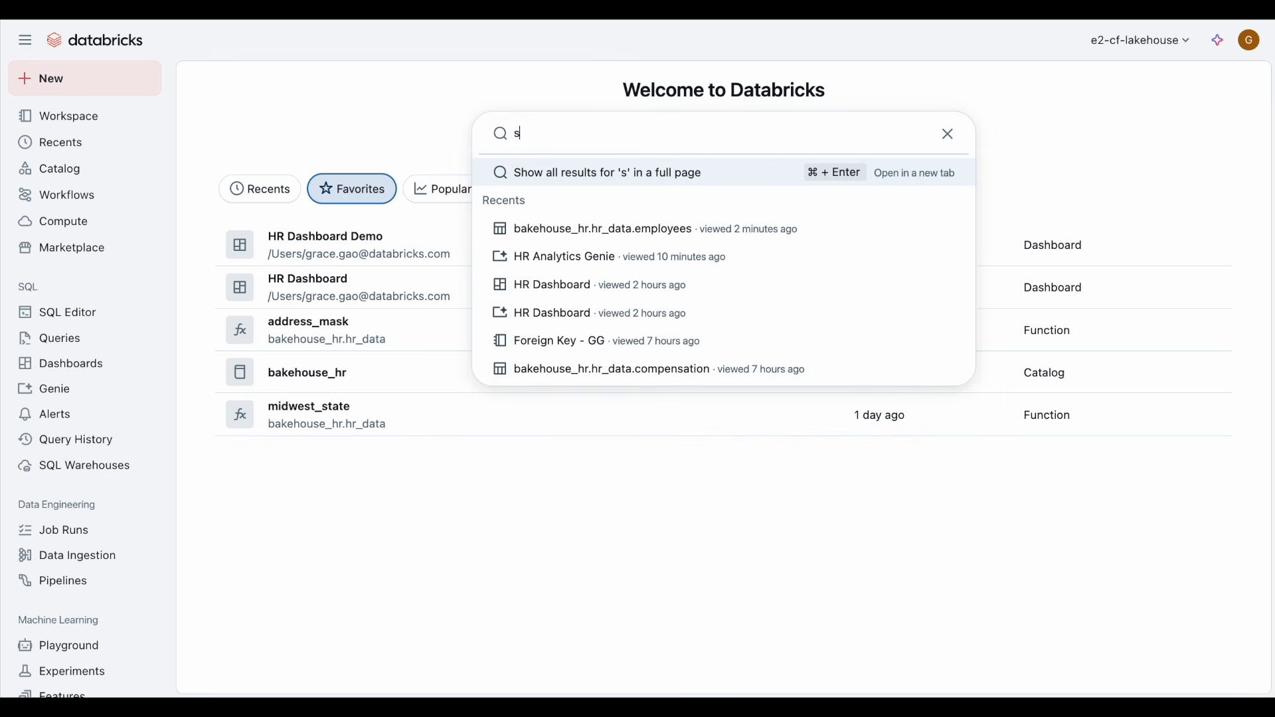
type("how me emplo")
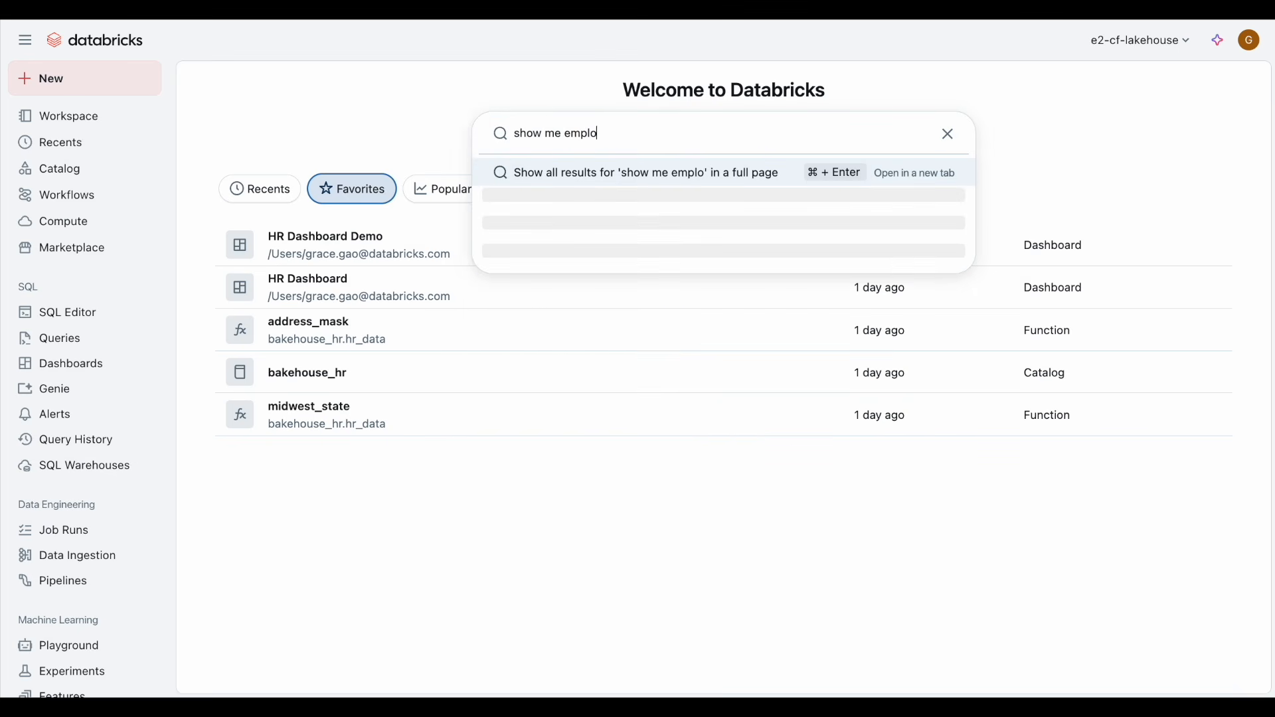
type("yee data for hr")
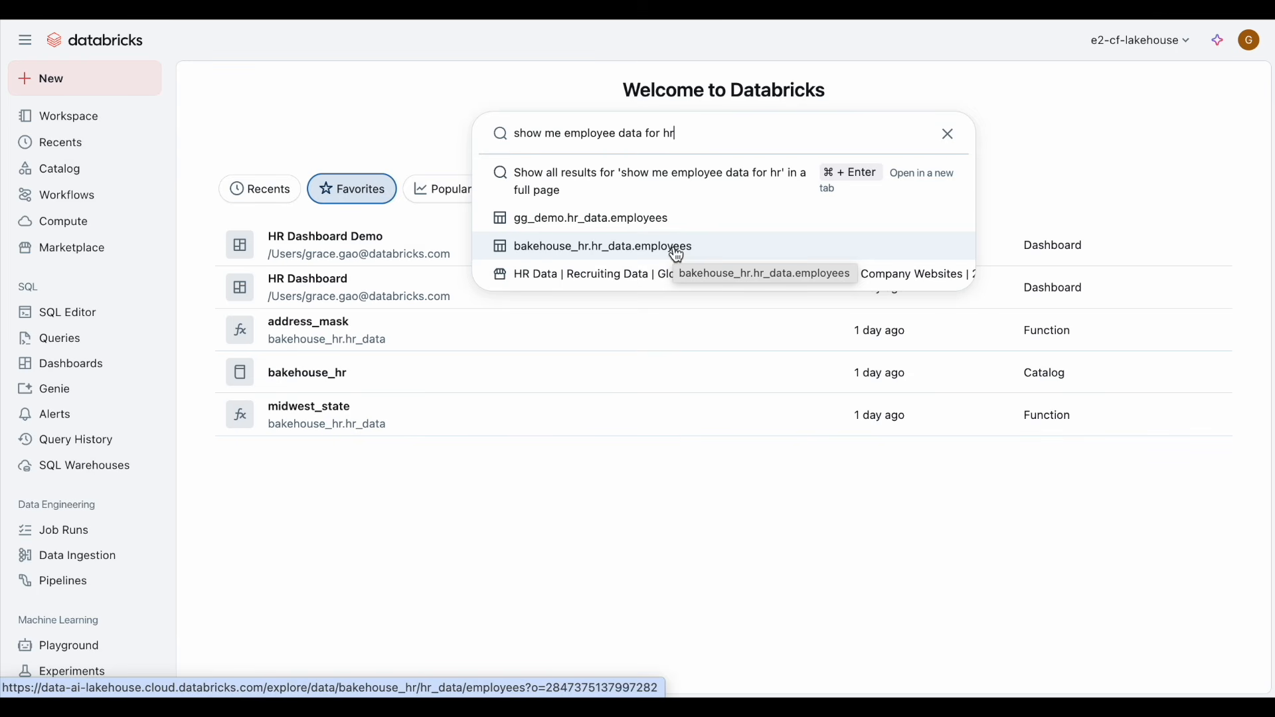
left_click(677, 249)
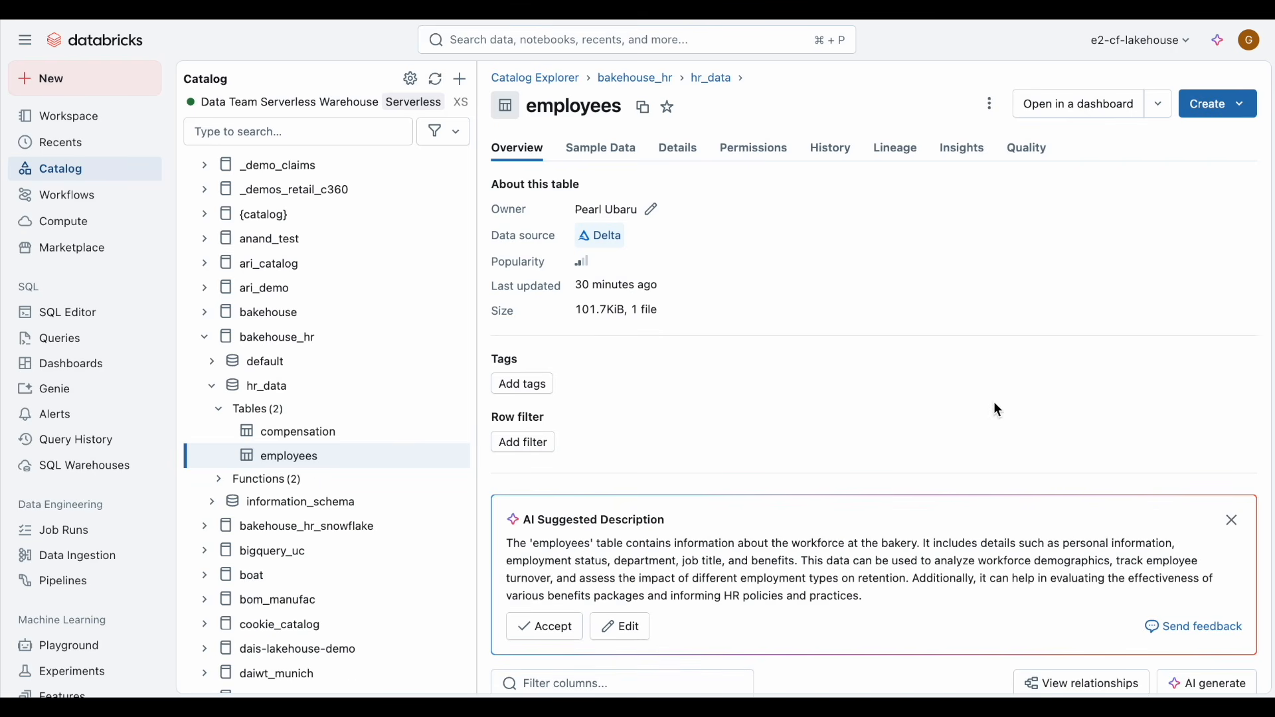
Step: Generate AI suggested comments for the employees table's columns and review them
left_click(1213, 672)
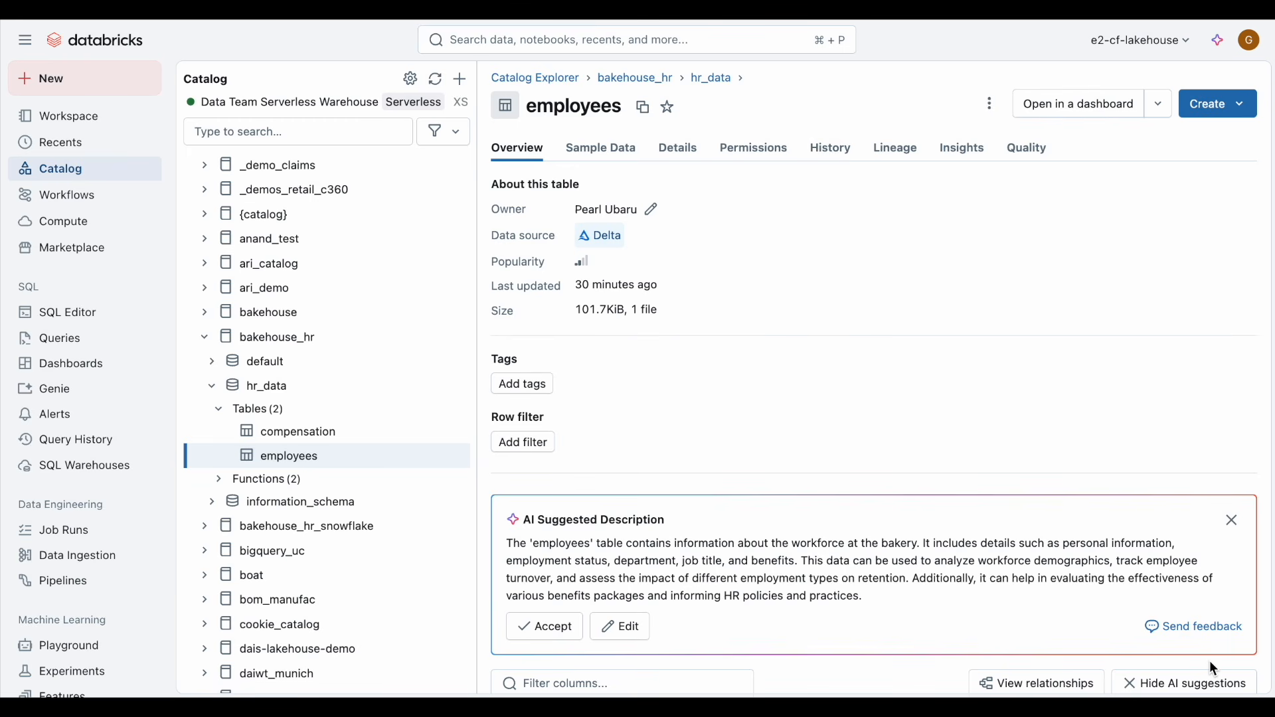
scroll(1210, 662, "down", 6)
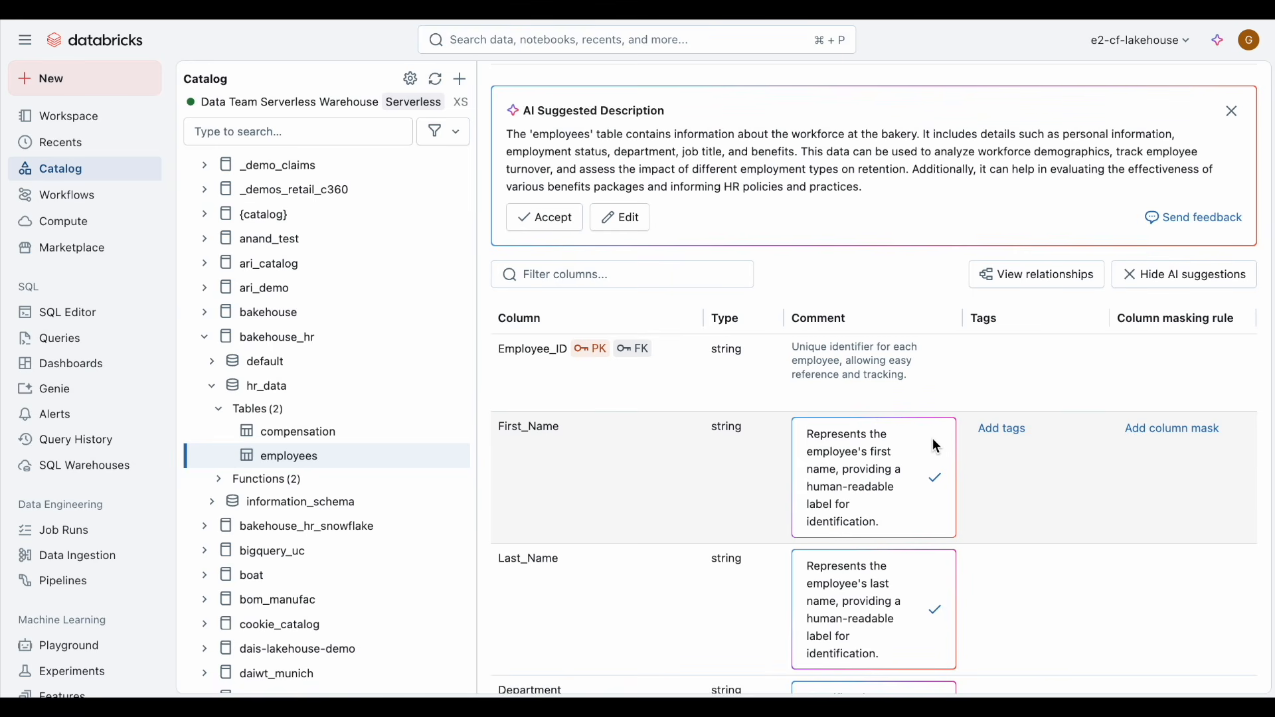
scroll(932, 440, "down", 10)
scroll(932, 440, "down", 5)
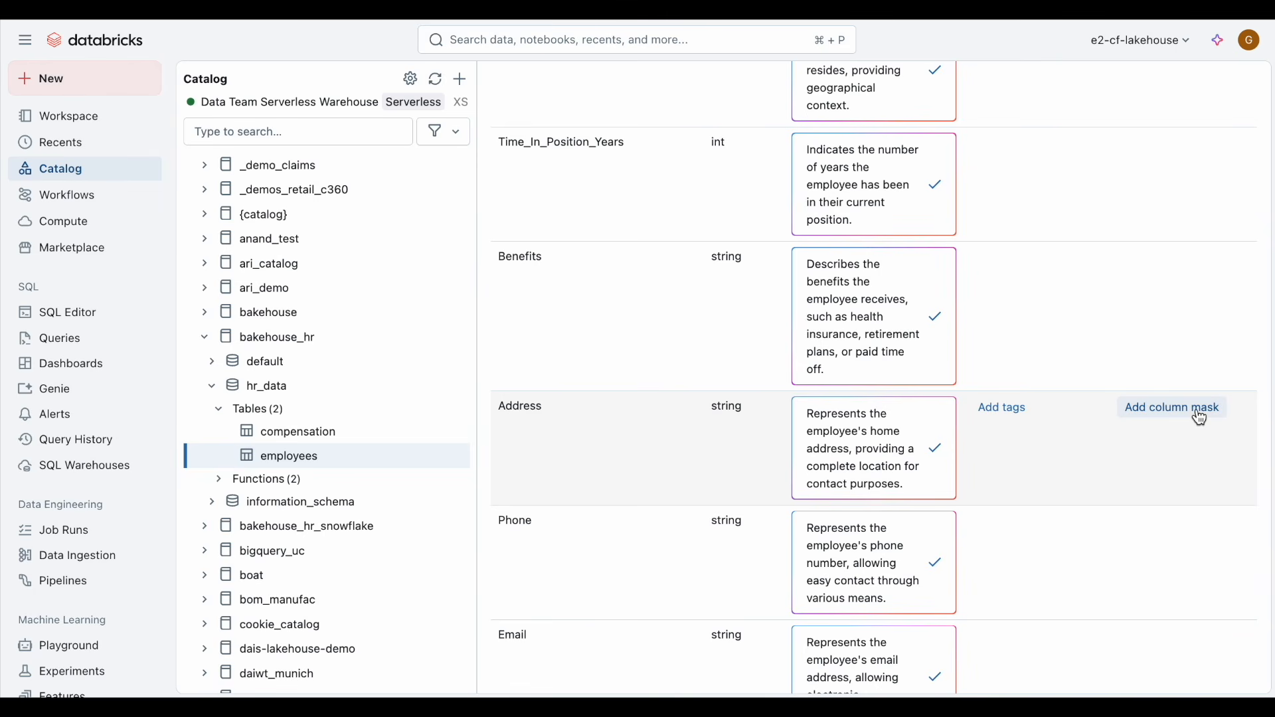
Step: Add the address_mask function as a column mask on the Address column
left_click(1174, 409)
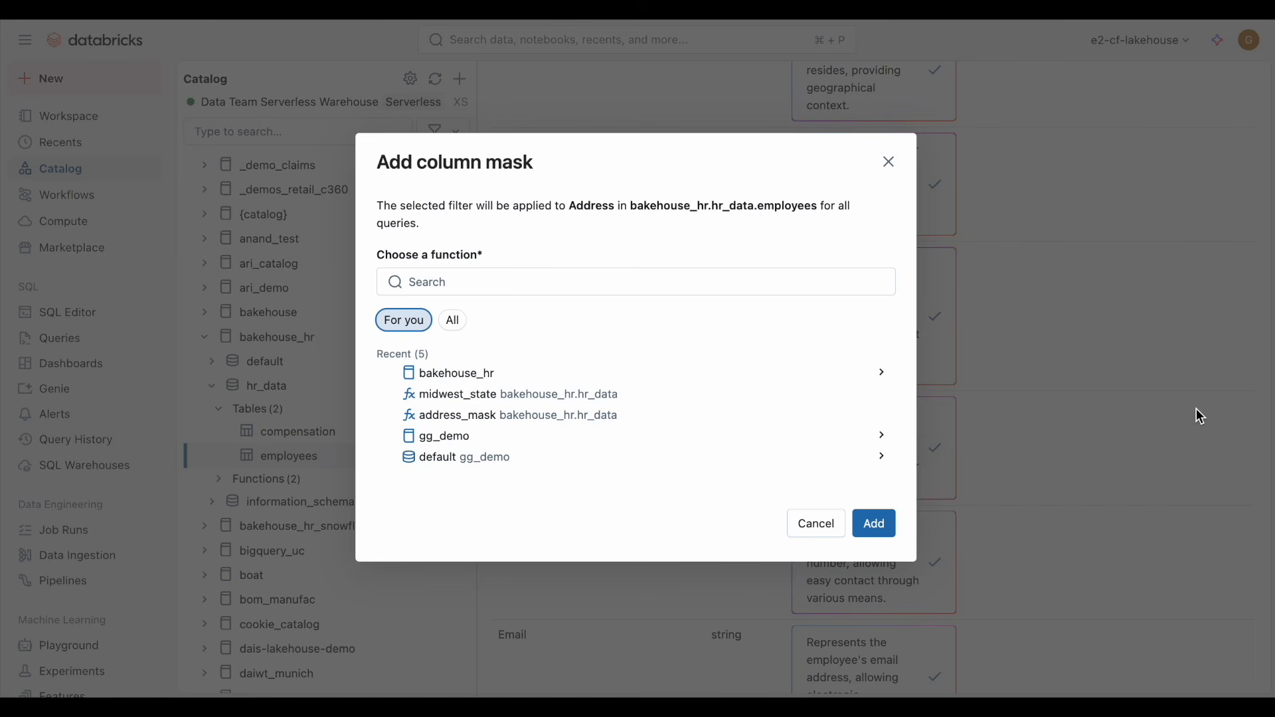
left_click(433, 285)
type("mask")
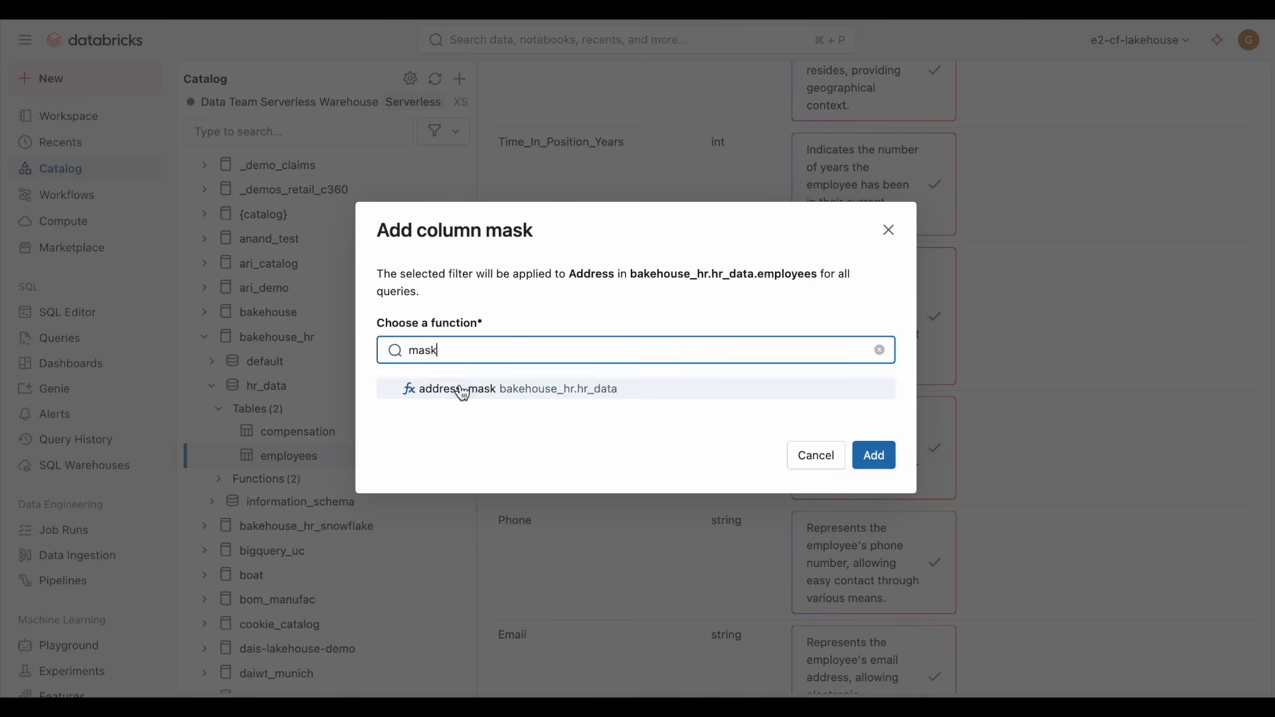
left_click(464, 392)
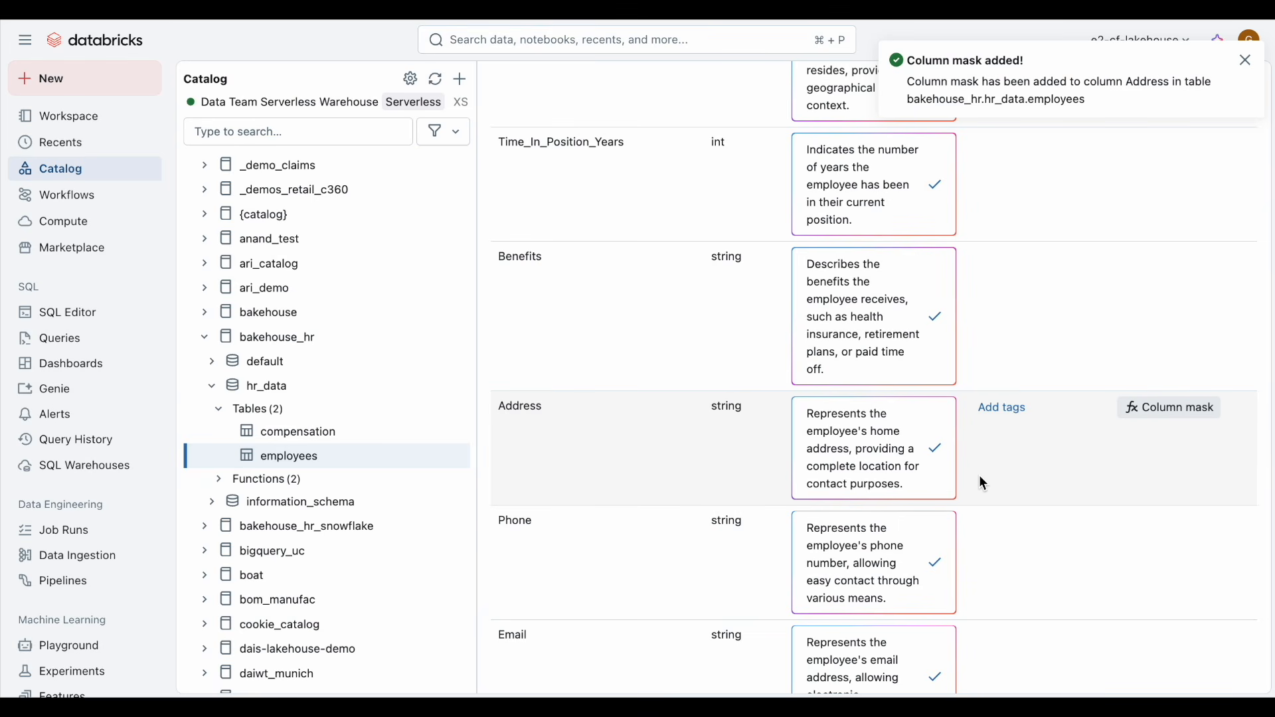
Step: Add a row filter to the employees table using the midwest_state function on the State column
scroll(981, 477, "up", 15)
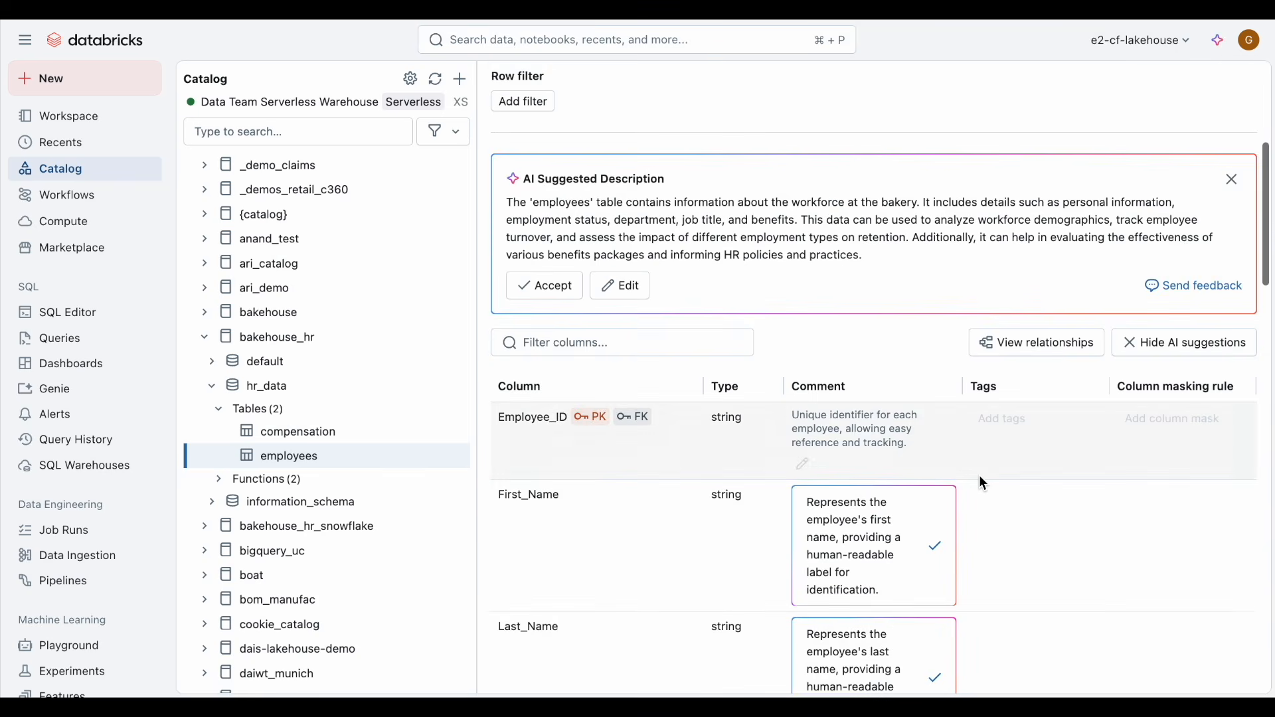
scroll(980, 477, "up", 5)
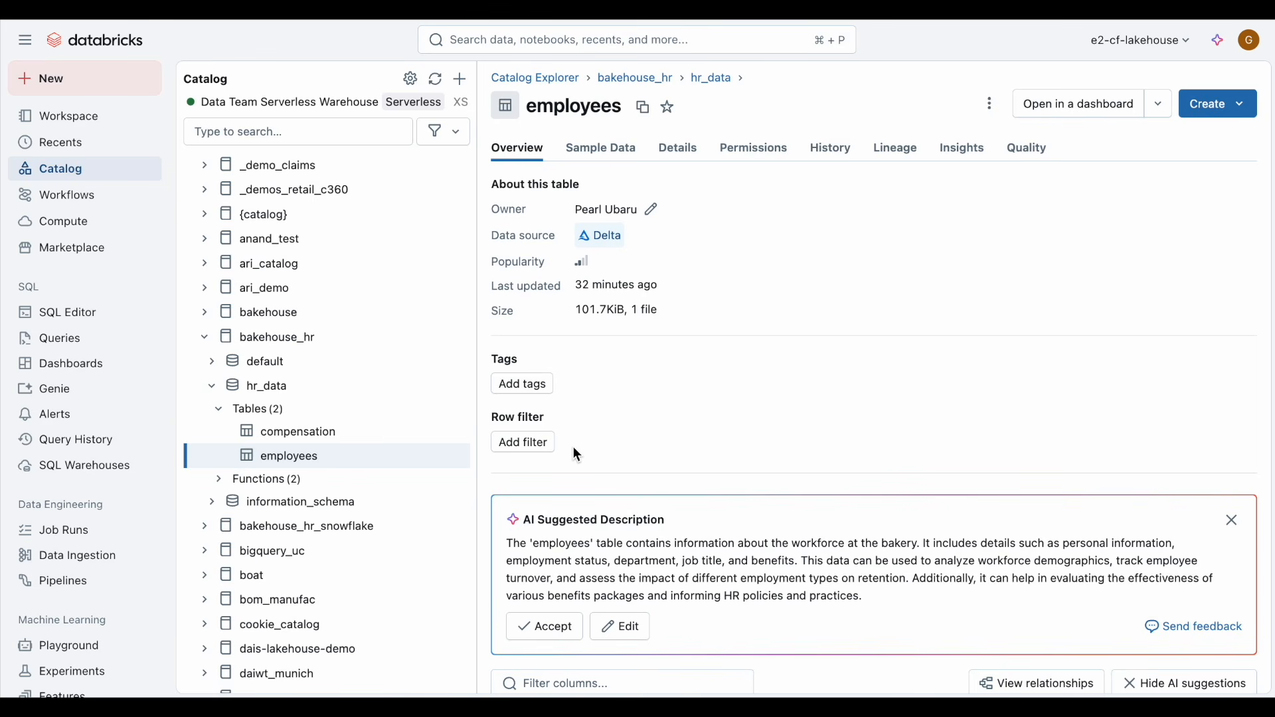
left_click(524, 443)
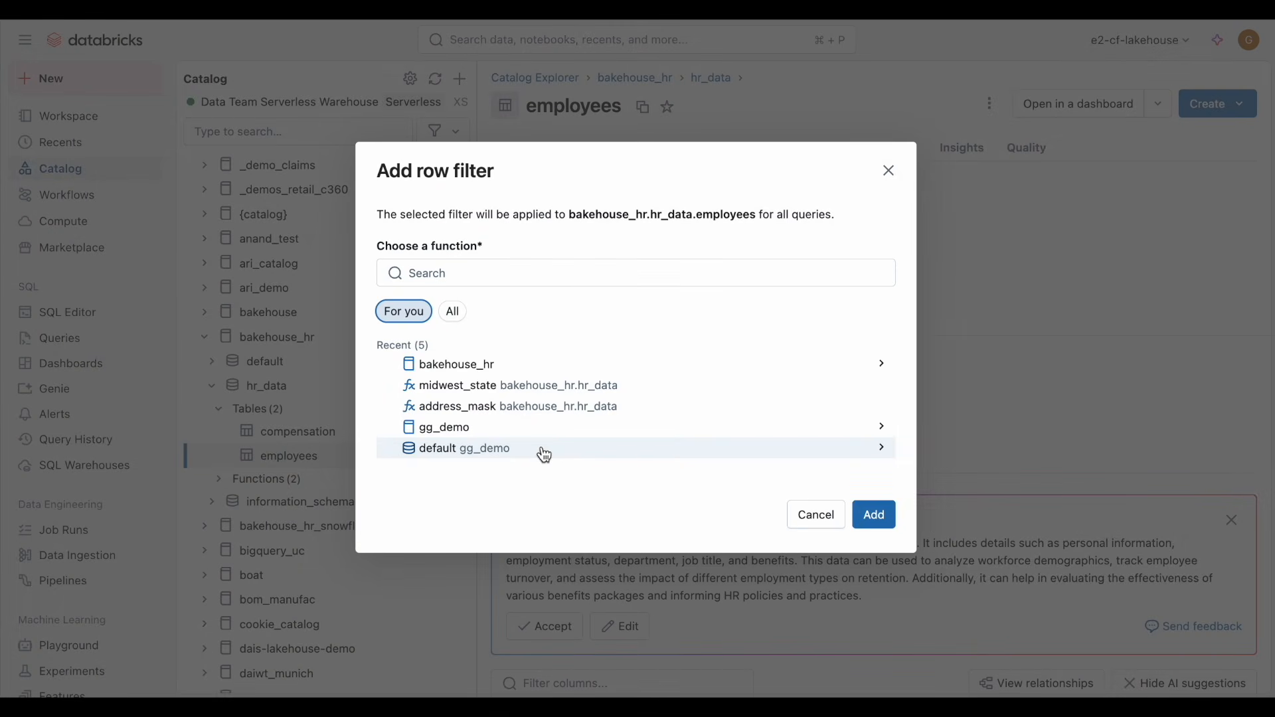
left_click(638, 389)
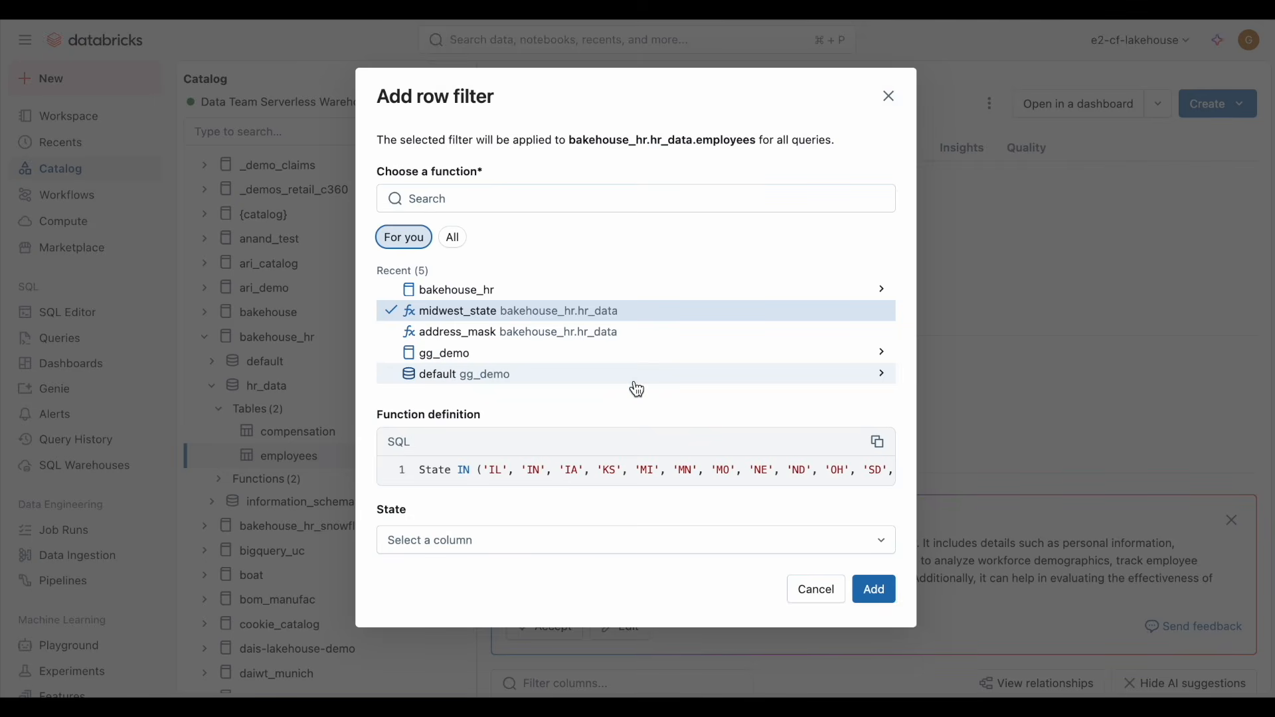
left_click(610, 542)
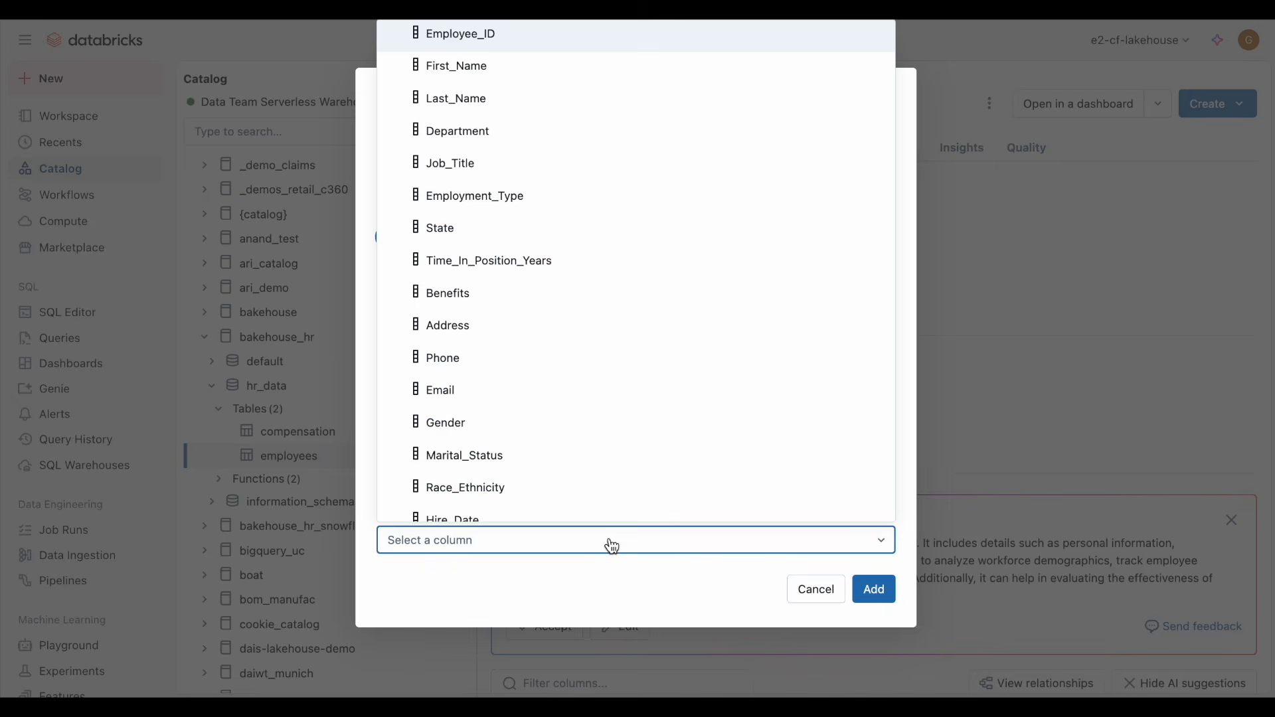
left_click(483, 219)
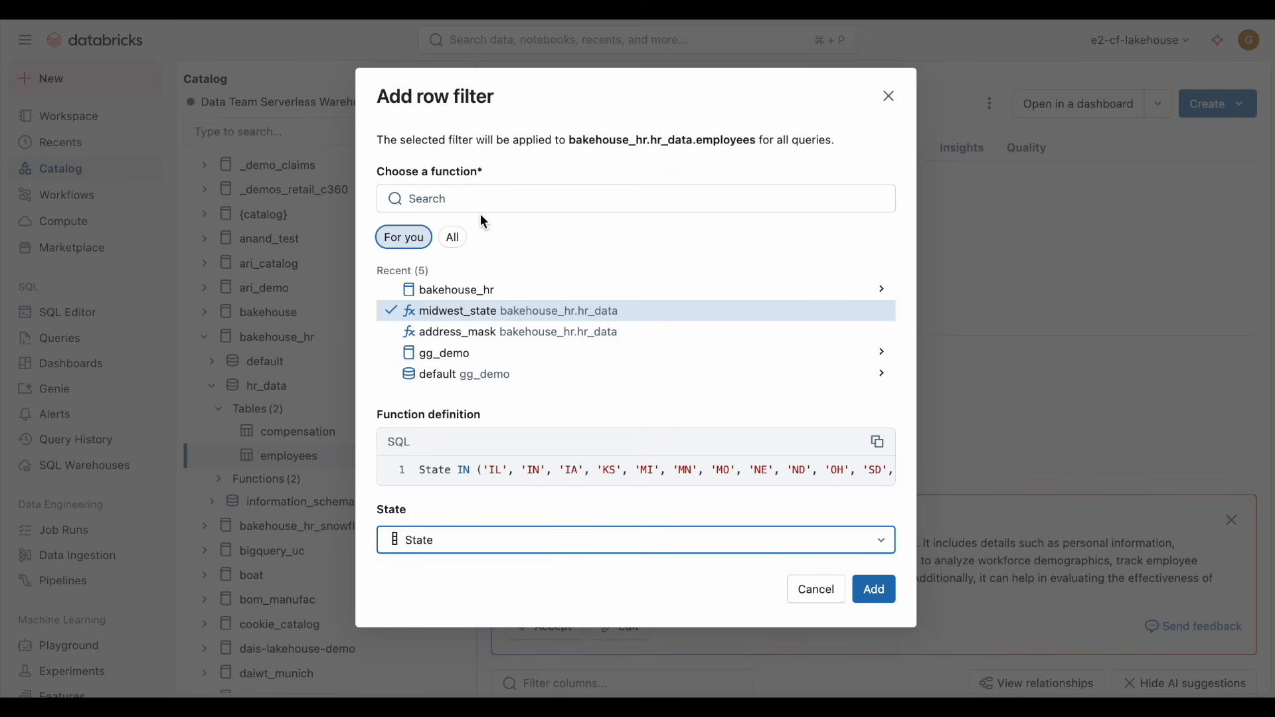
left_click(887, 598)
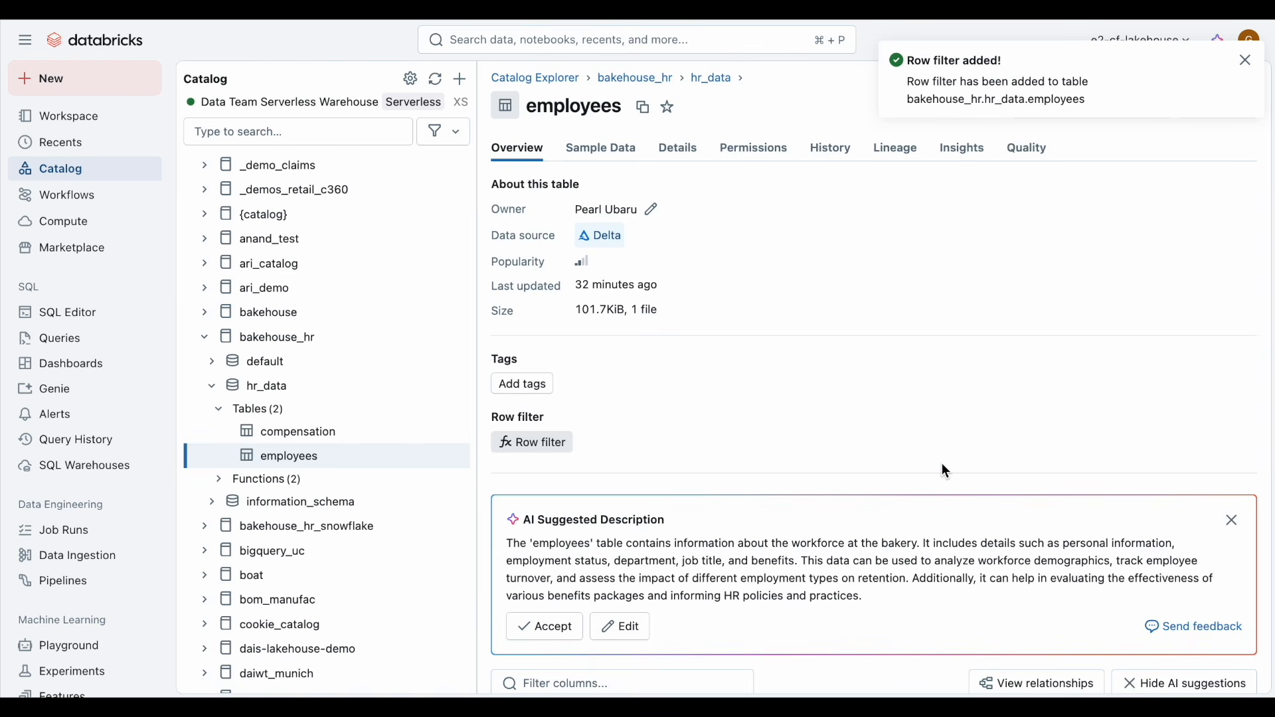
Step: Inspect the Employee_ID key badges and the entity relationship diagram, expanding the compensation table's columns
scroll(942, 464, "down", 3)
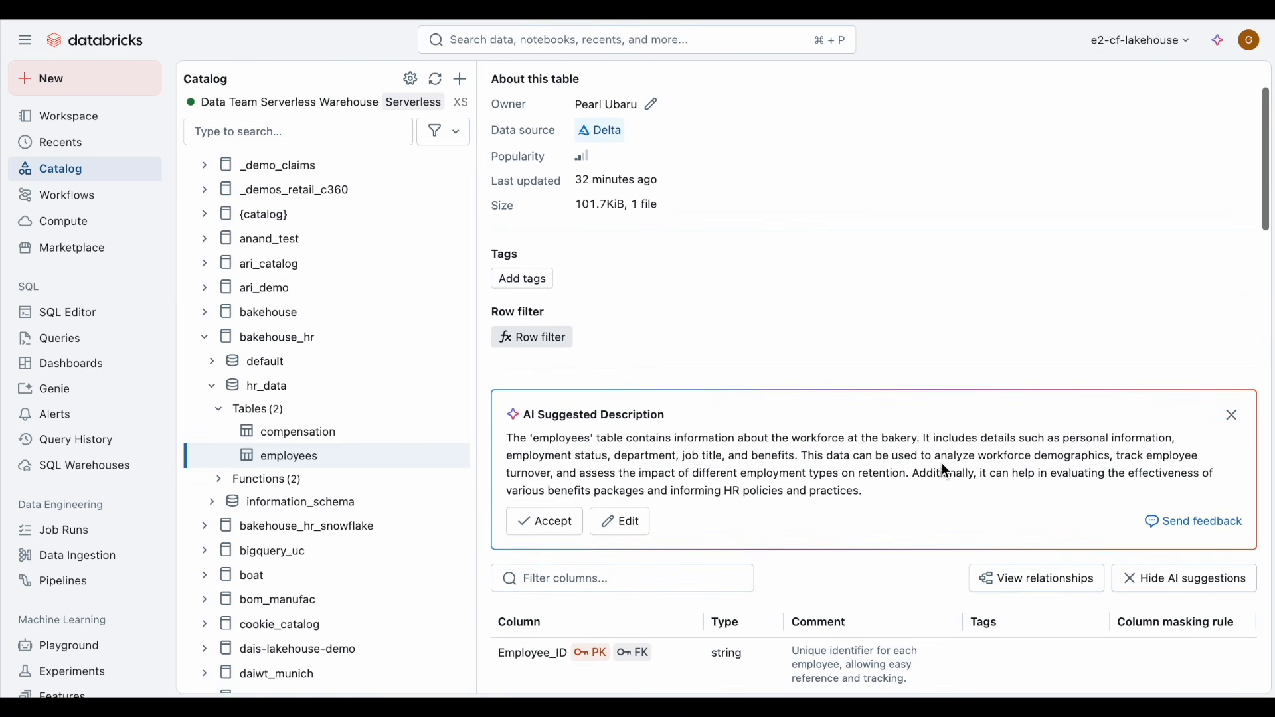
scroll(943, 467, "down", 4)
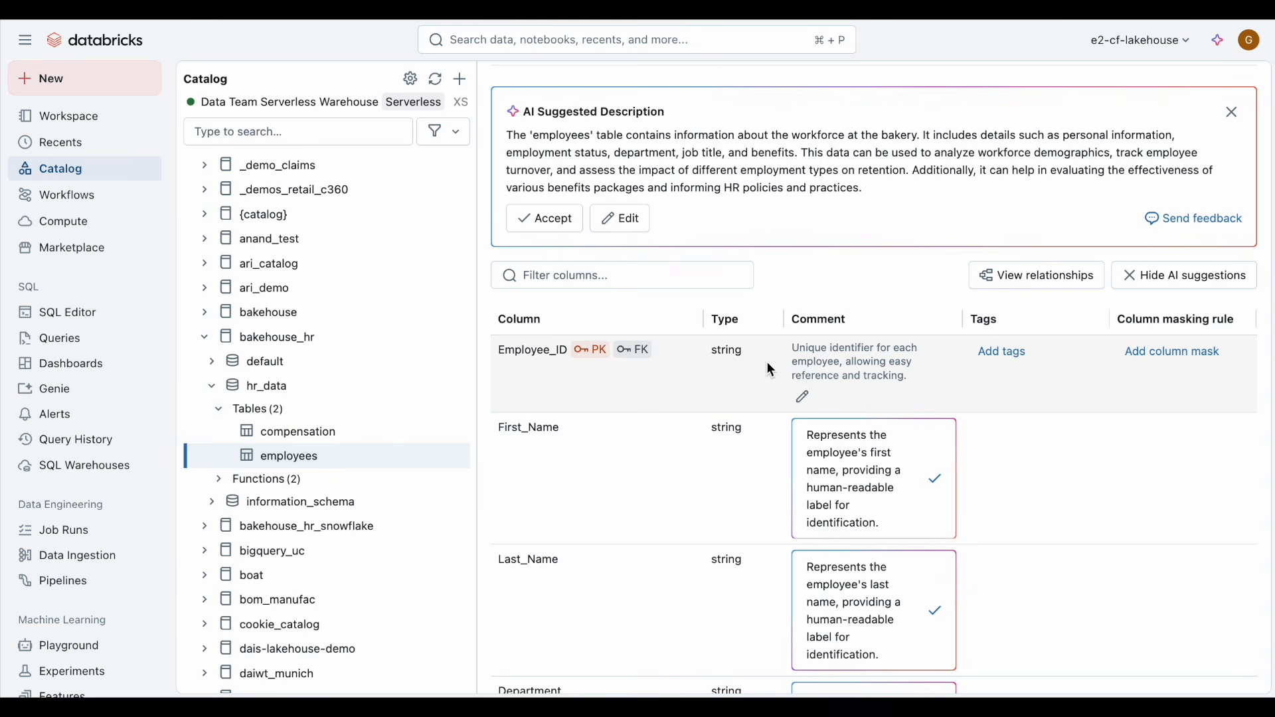
mouse_move(641, 352)
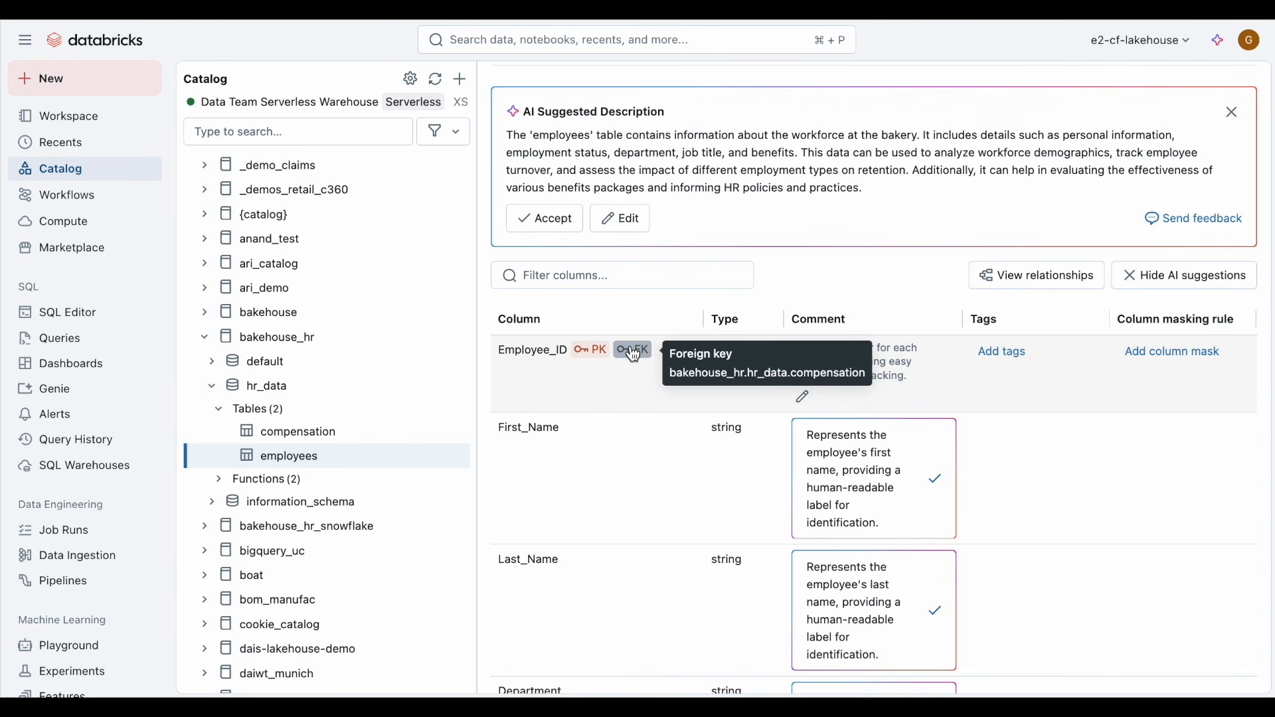
mouse_move(604, 356)
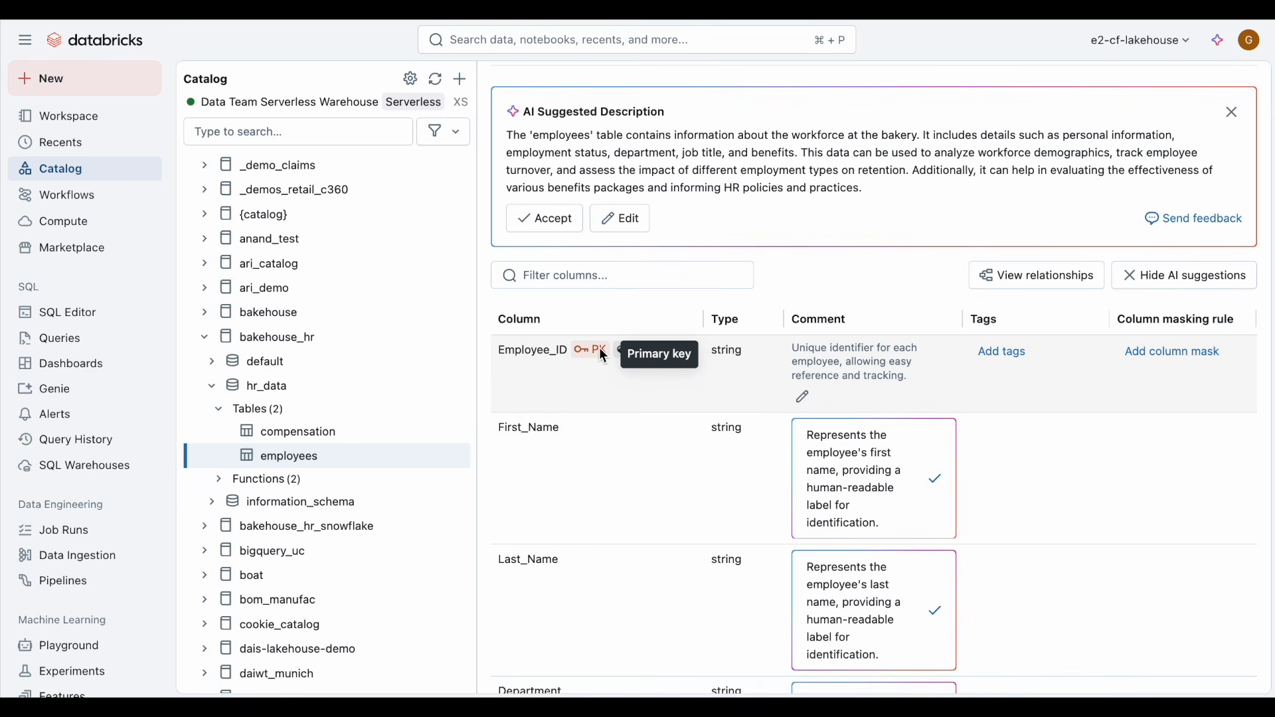
left_click(1026, 294)
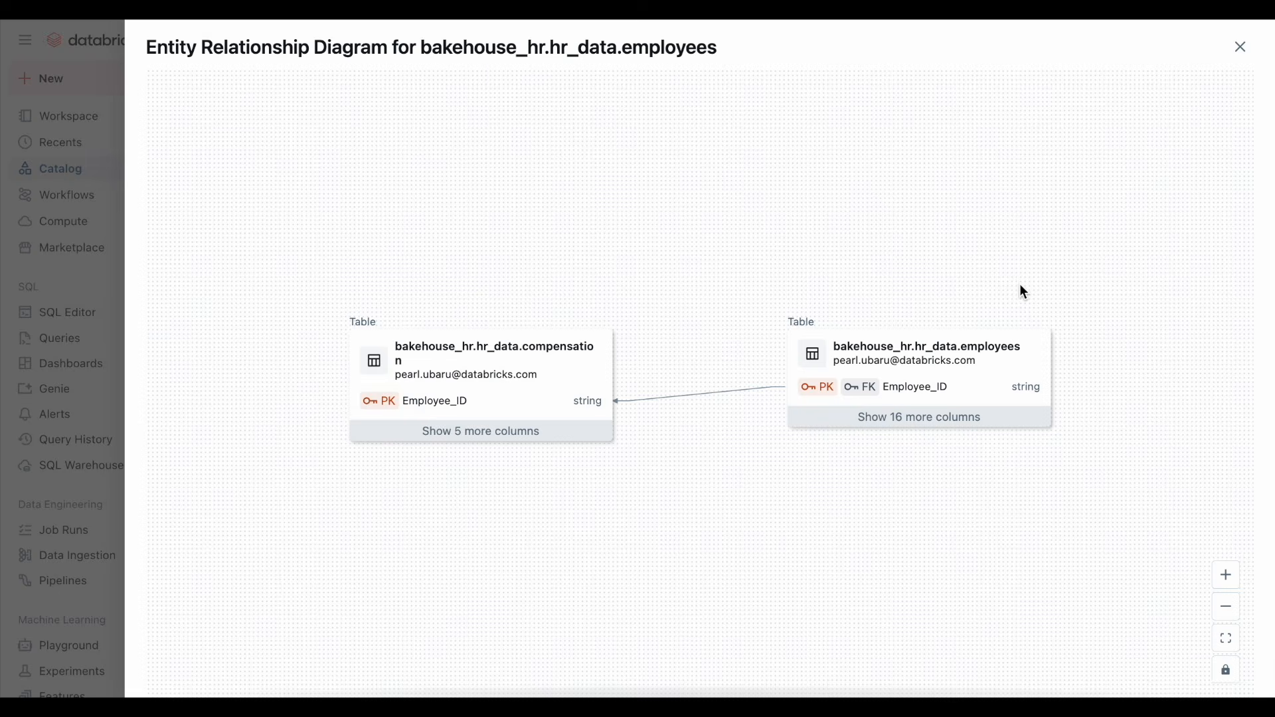
left_click(558, 433)
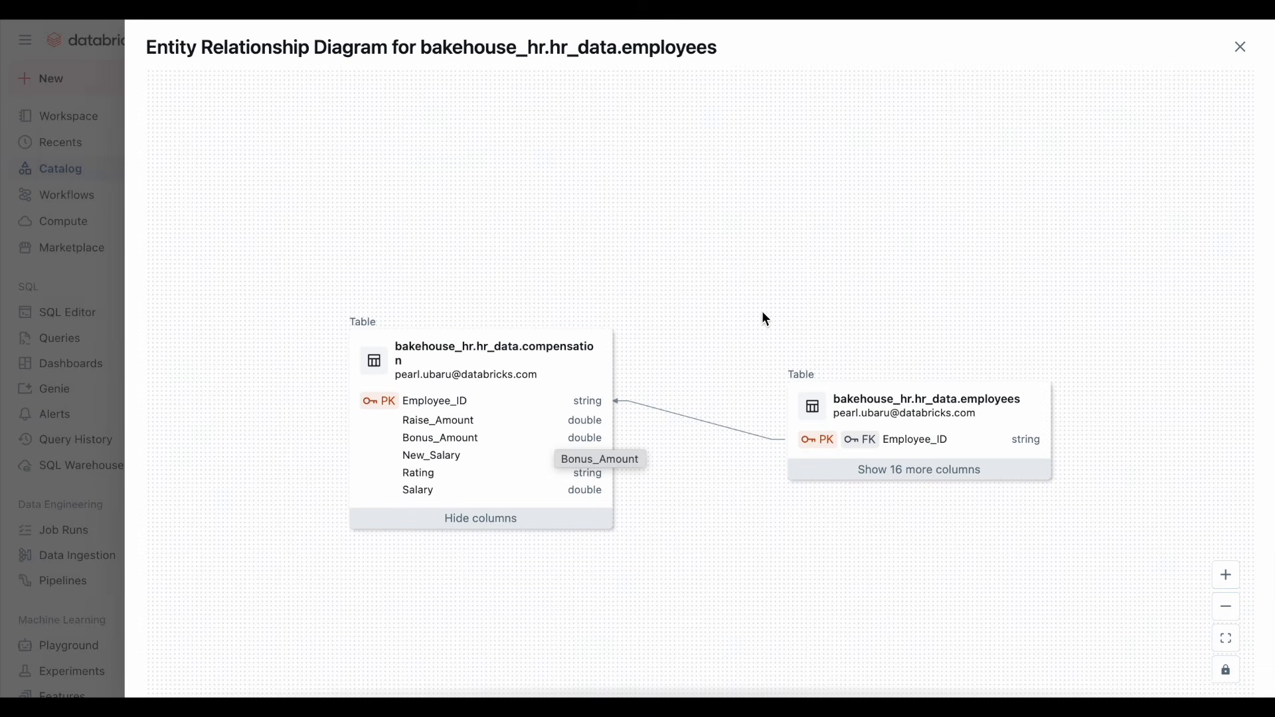
left_click(1239, 48)
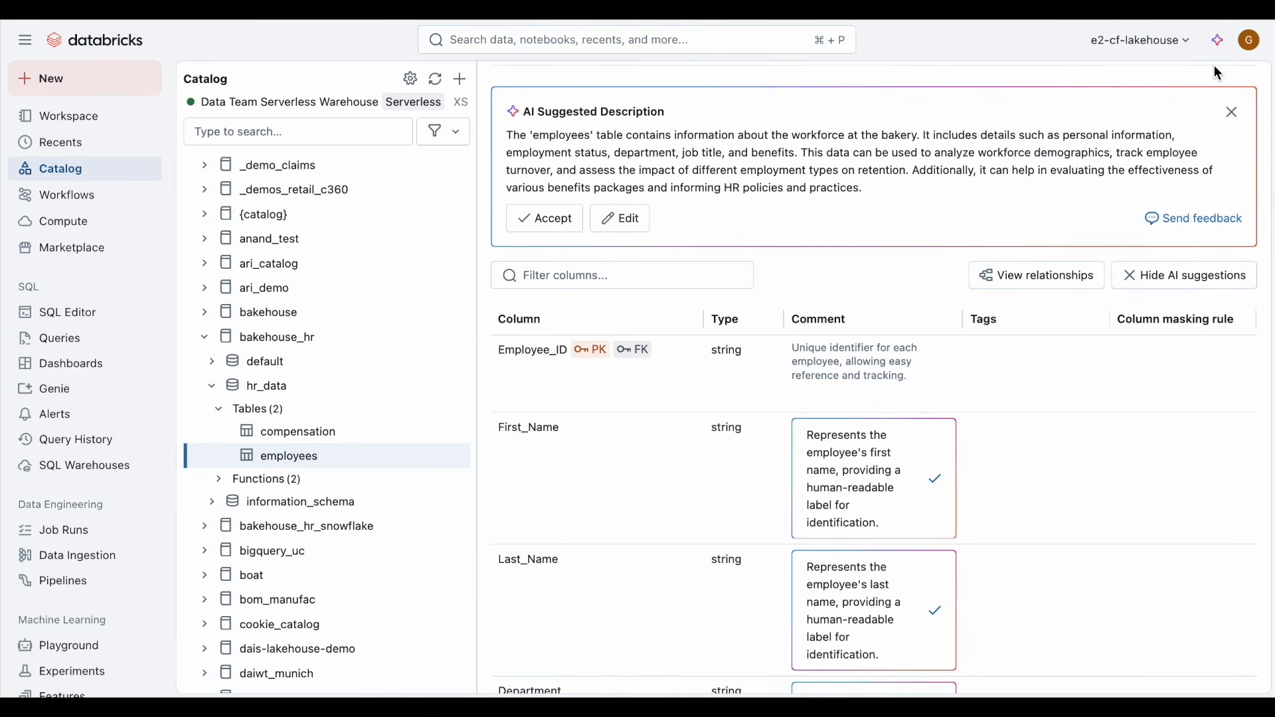
Step: View the employees table's lineage graph and expand the downstream gg_demo.hr_data.employees node
scroll(1036, 140, "up", 5)
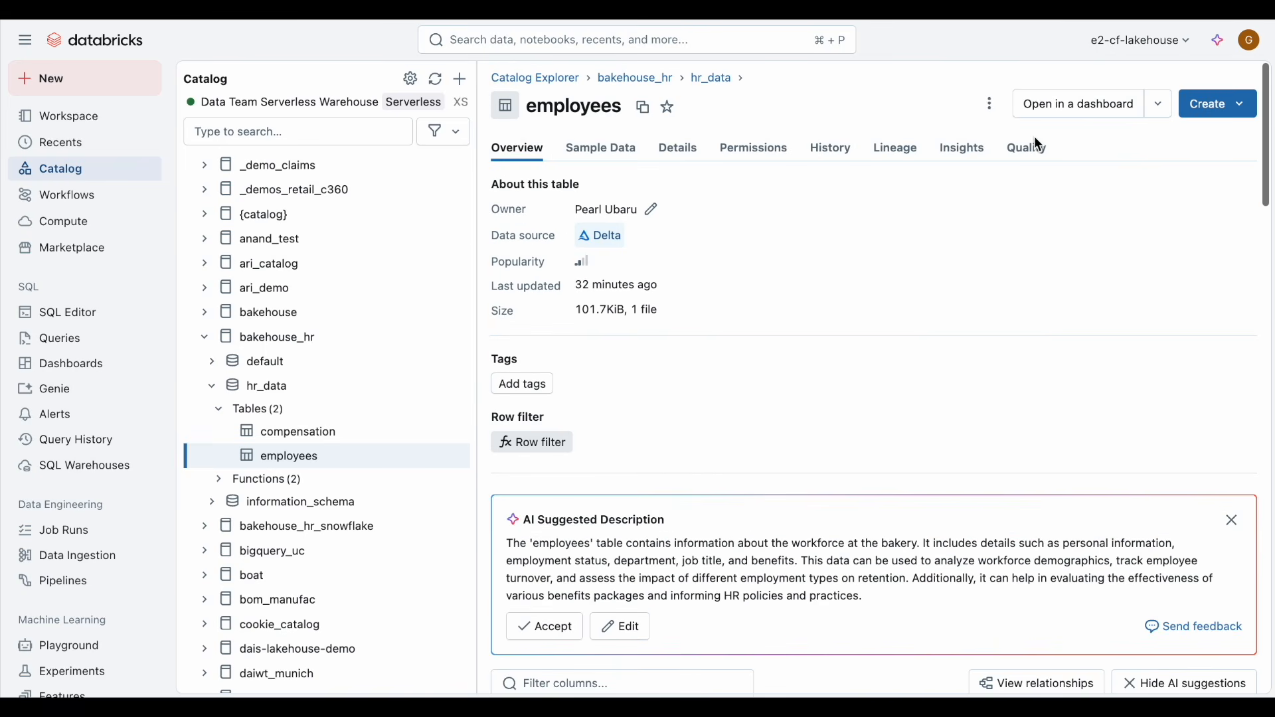
left_click(901, 150)
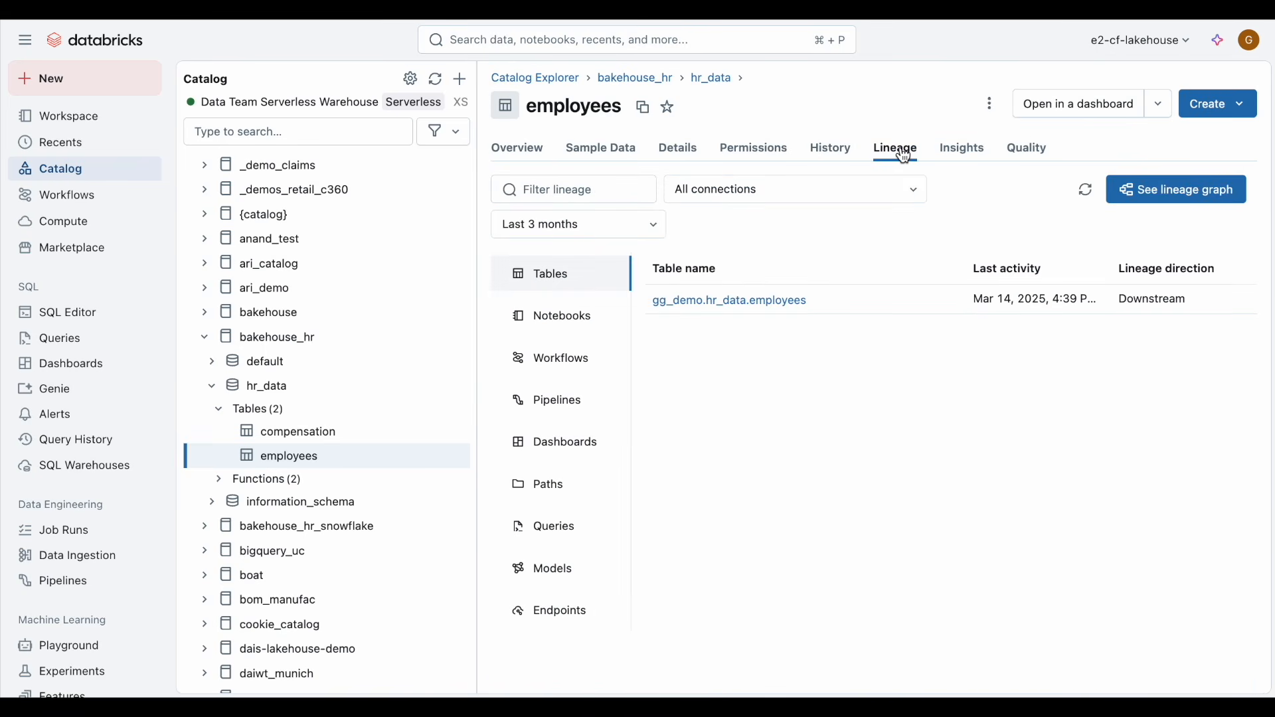
left_click(1114, 192)
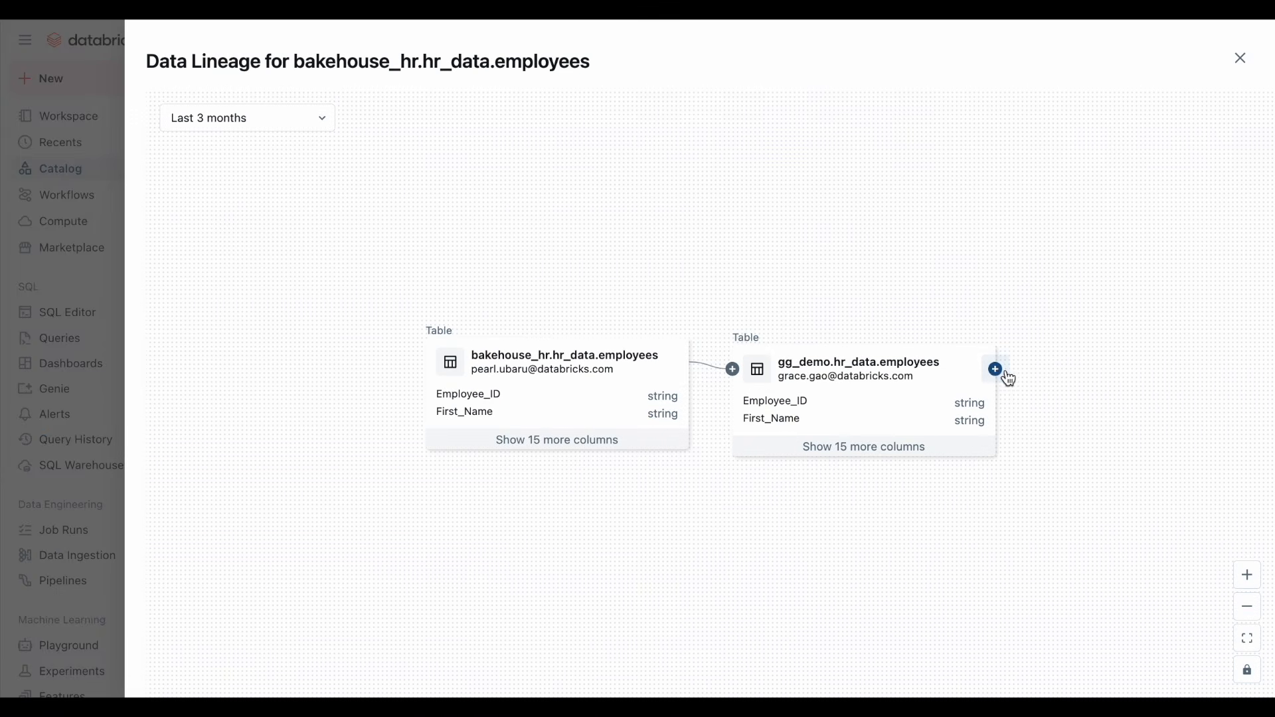
left_click(996, 370)
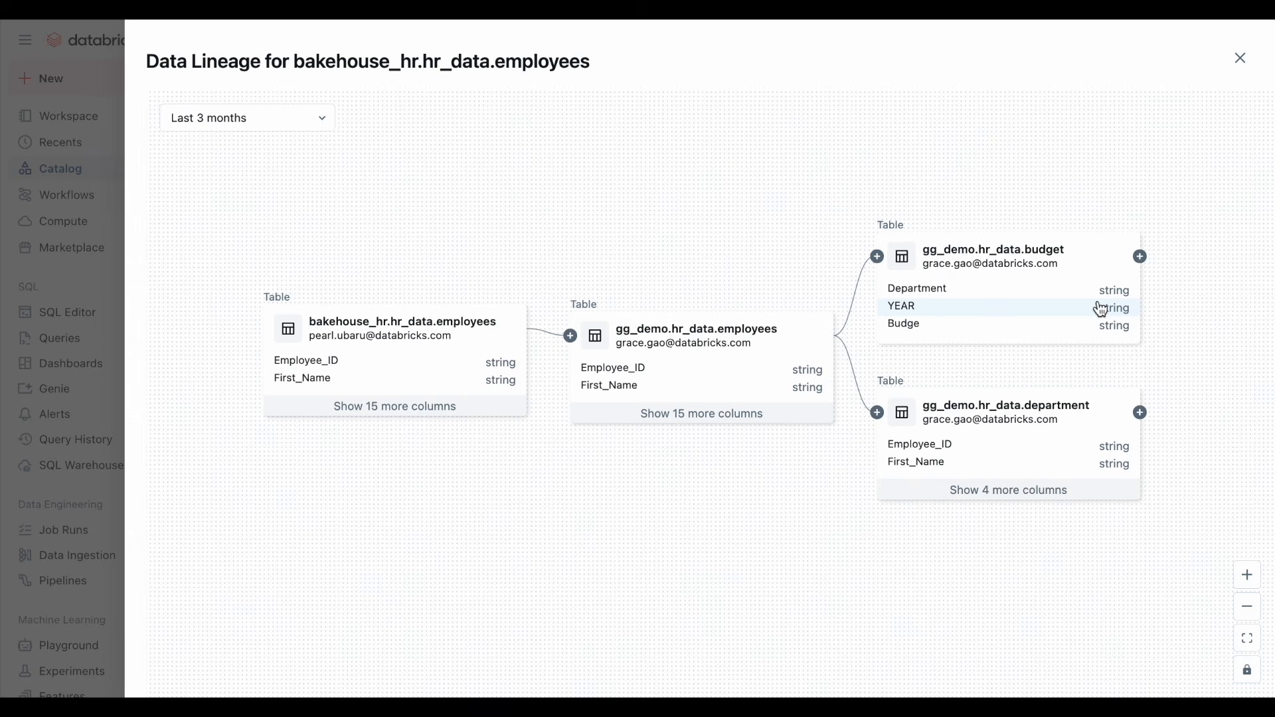
left_click(1241, 59)
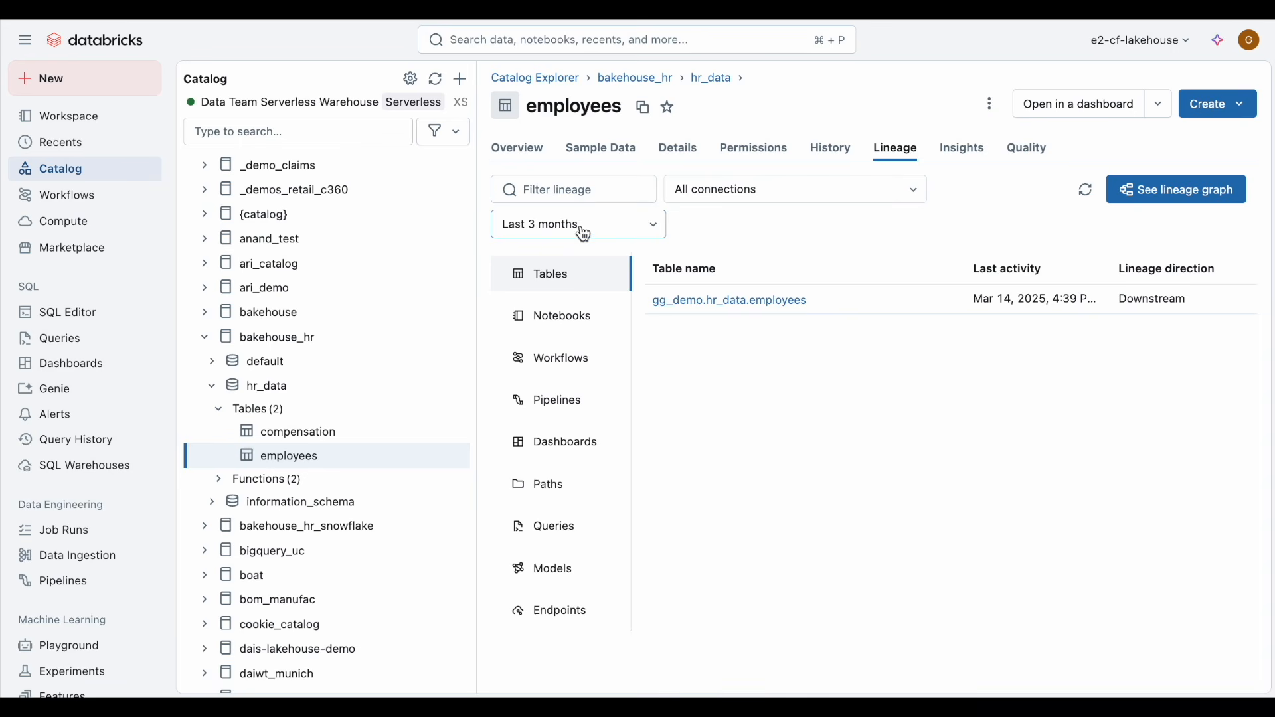
Step: Start creating a new table by uploading terminations.csv from the Downloads folder
left_click(129, 90)
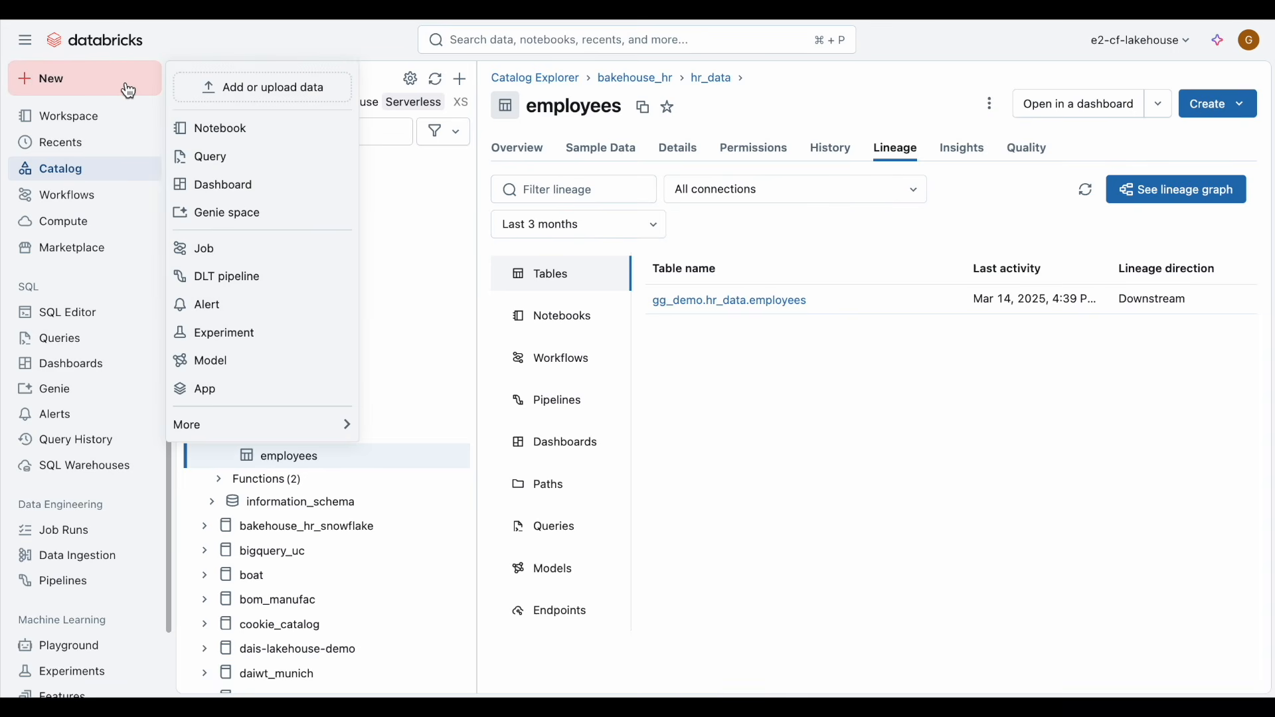
left_click(247, 99)
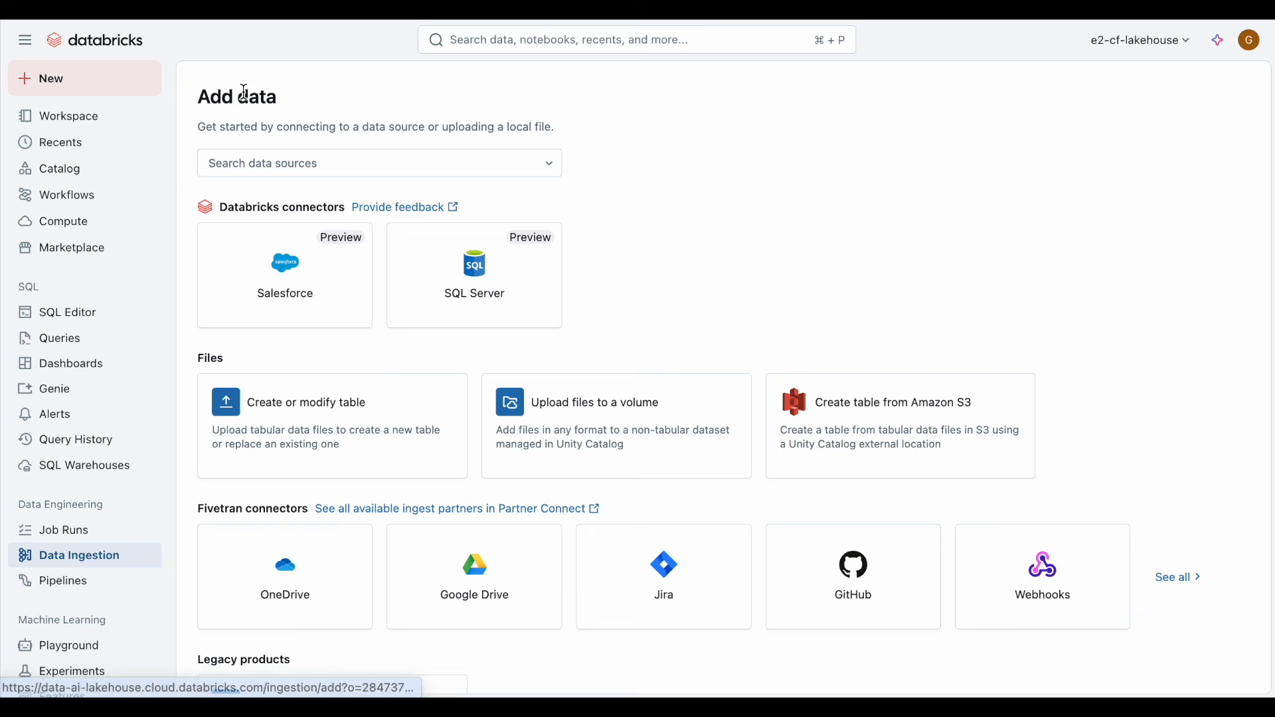
left_click(310, 419)
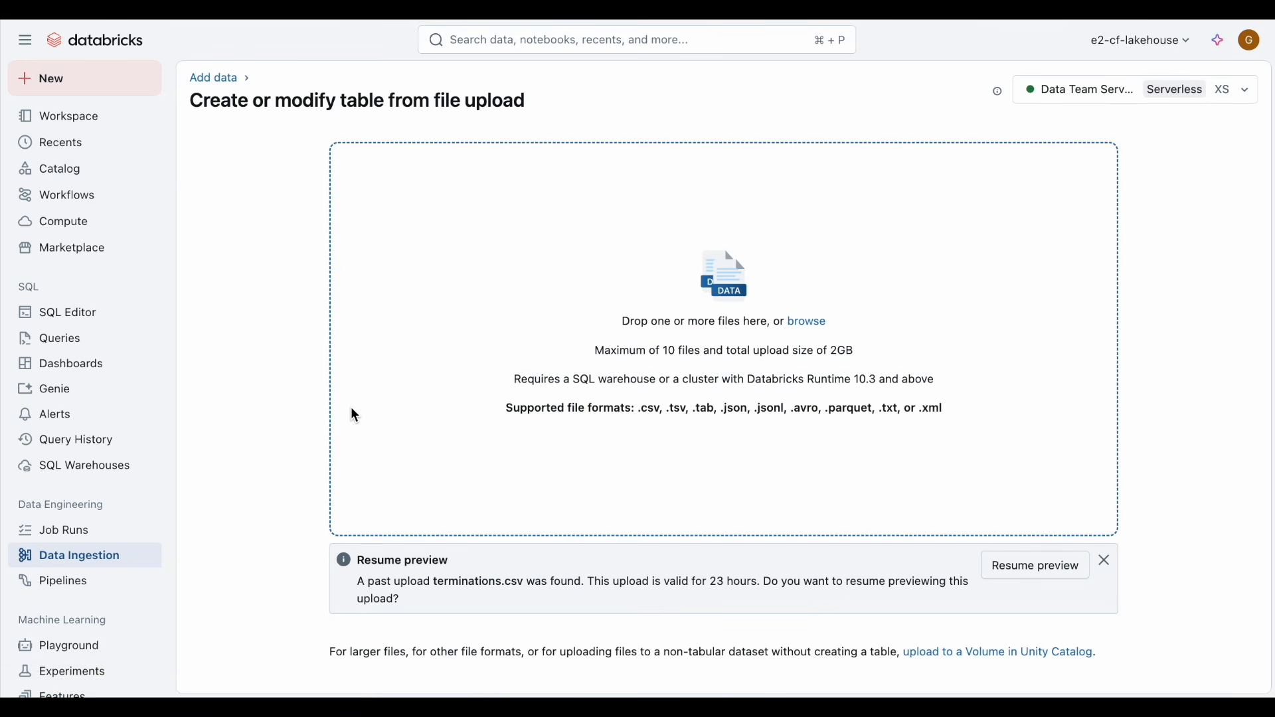
left_click(809, 326)
left_click(568, 251)
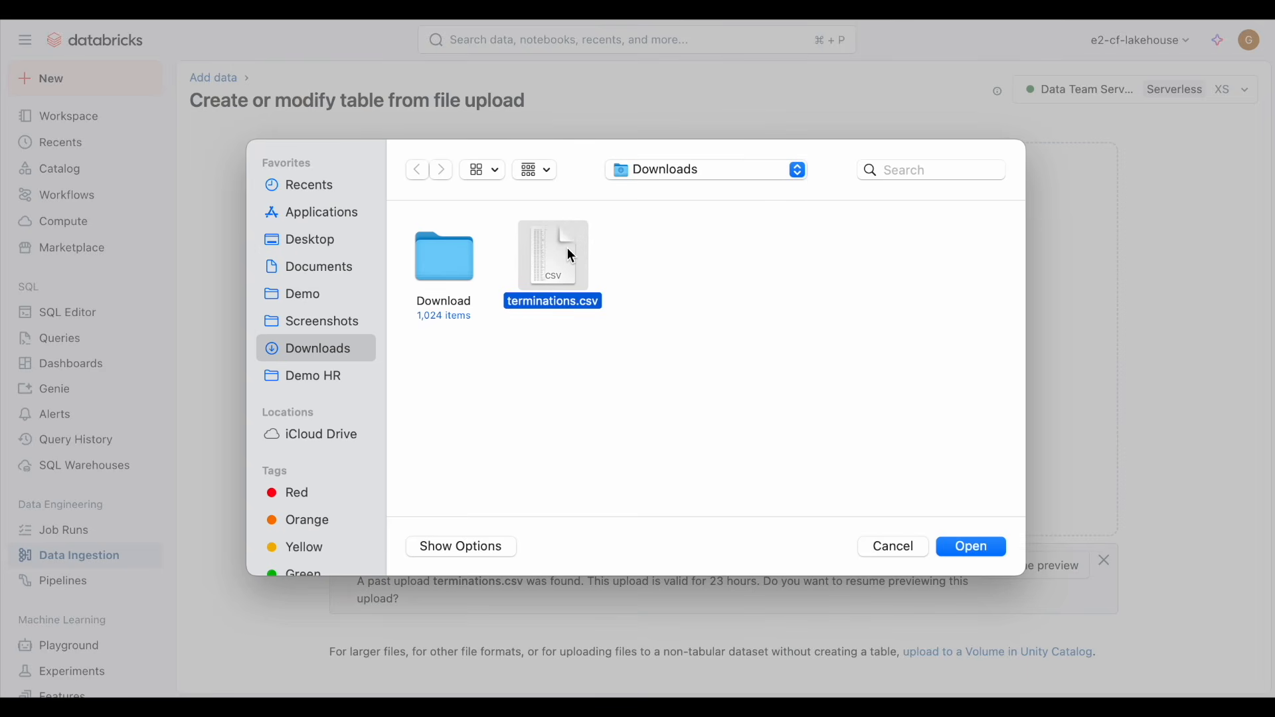
left_click(984, 548)
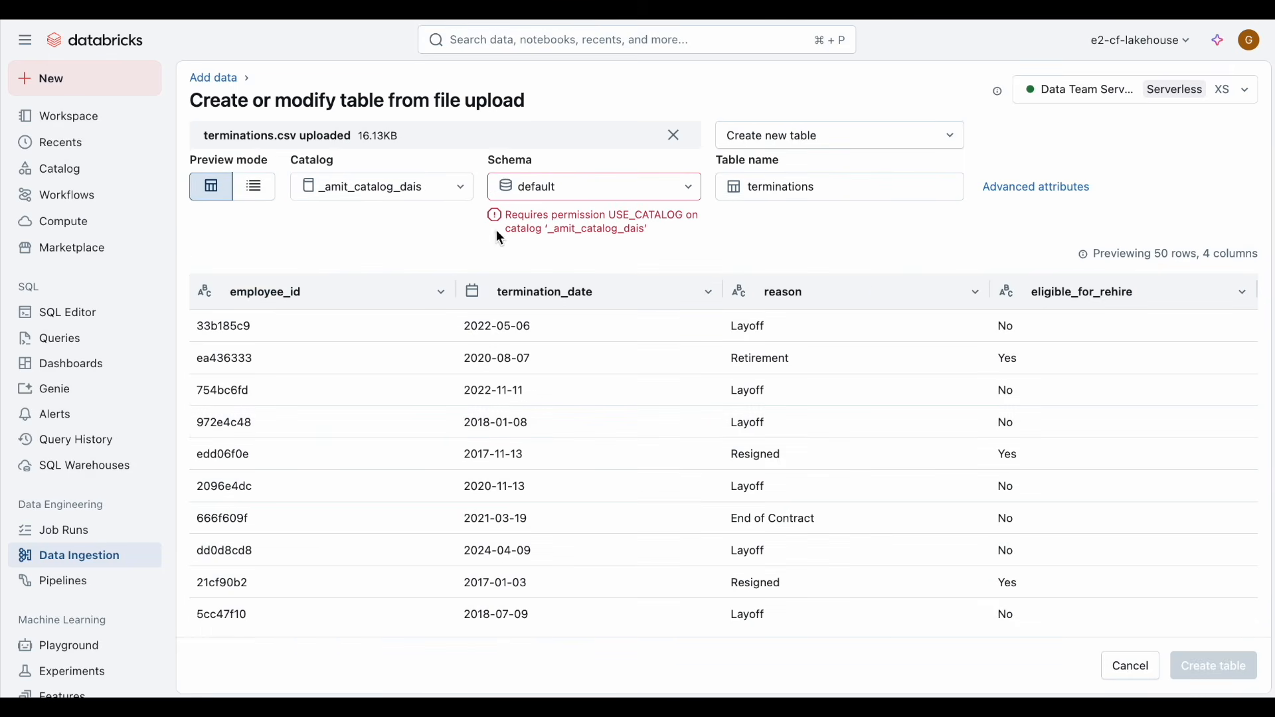
Step: Create the terminations table in the bakehouse_hr catalog's hr_data schema
left_click(447, 192)
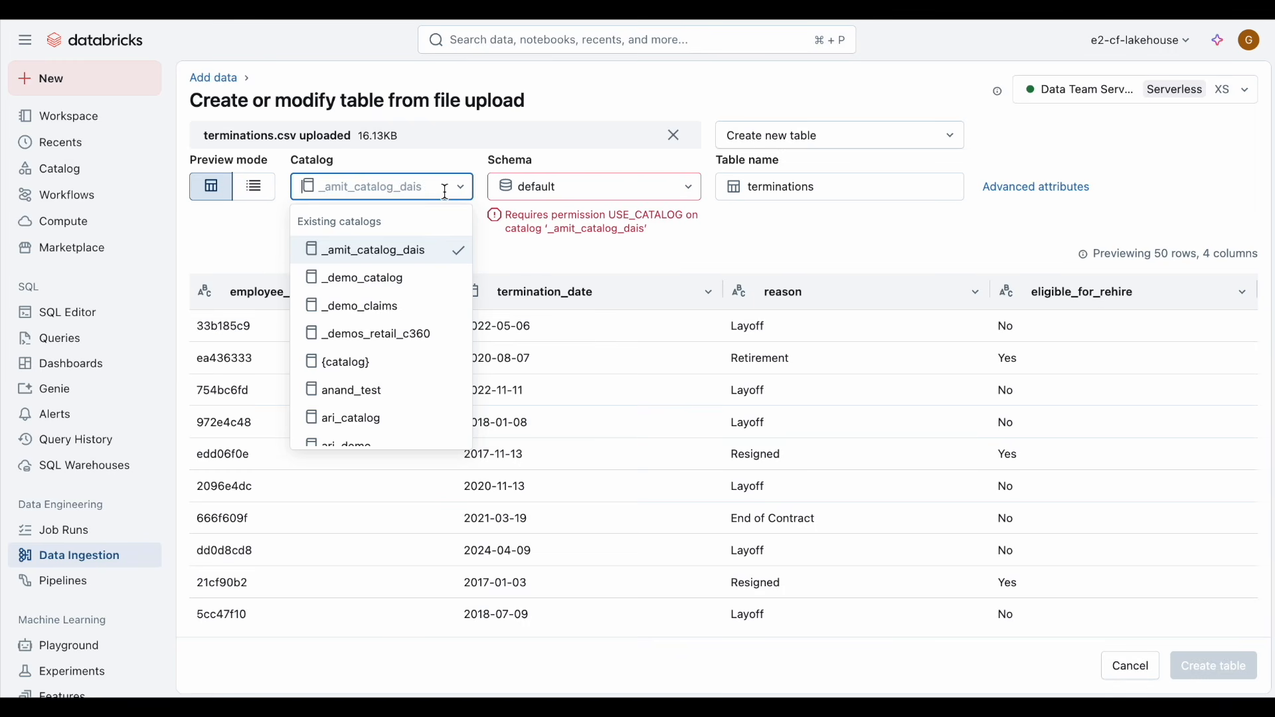
type("bak")
left_click(438, 281)
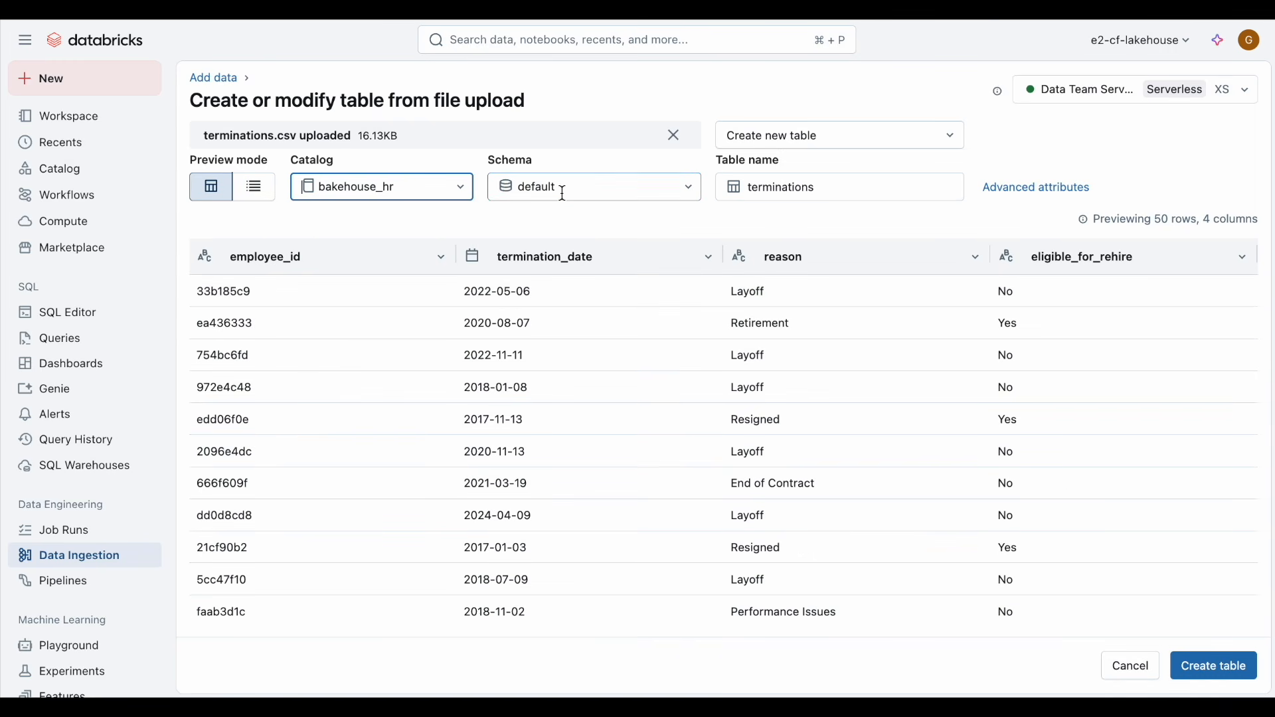
left_click(564, 194)
left_click(565, 249)
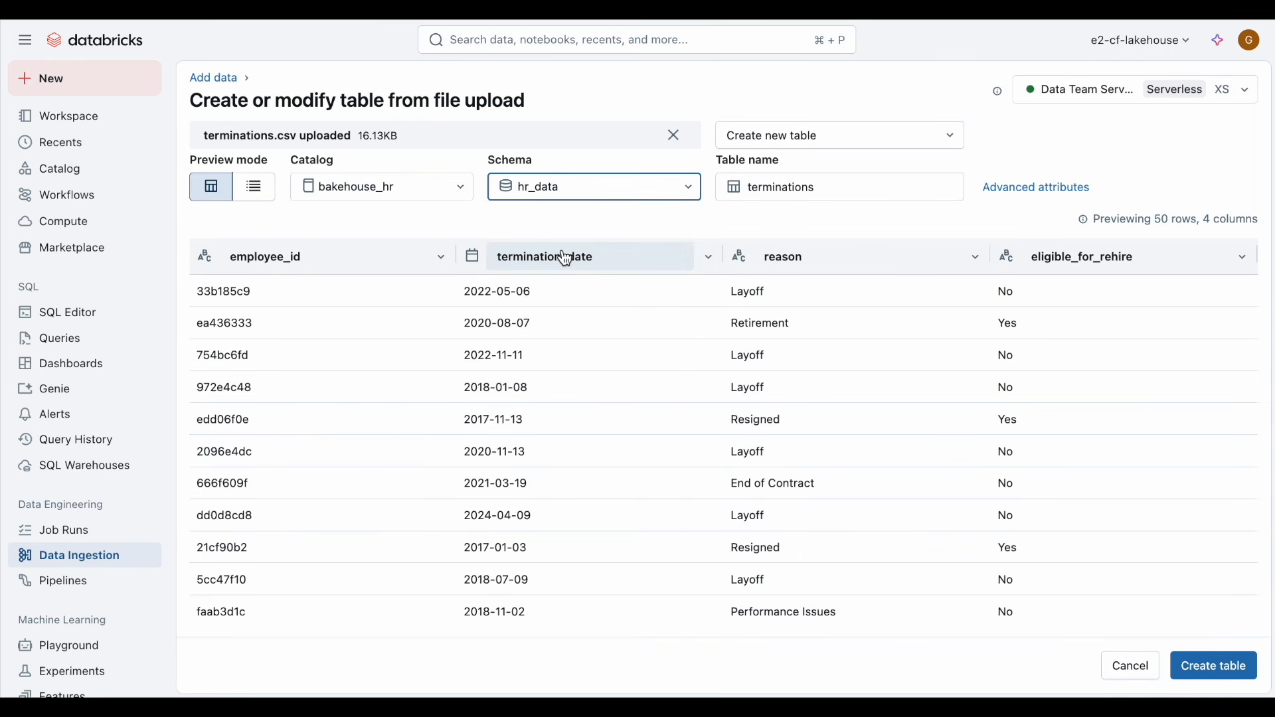
left_click(1222, 670)
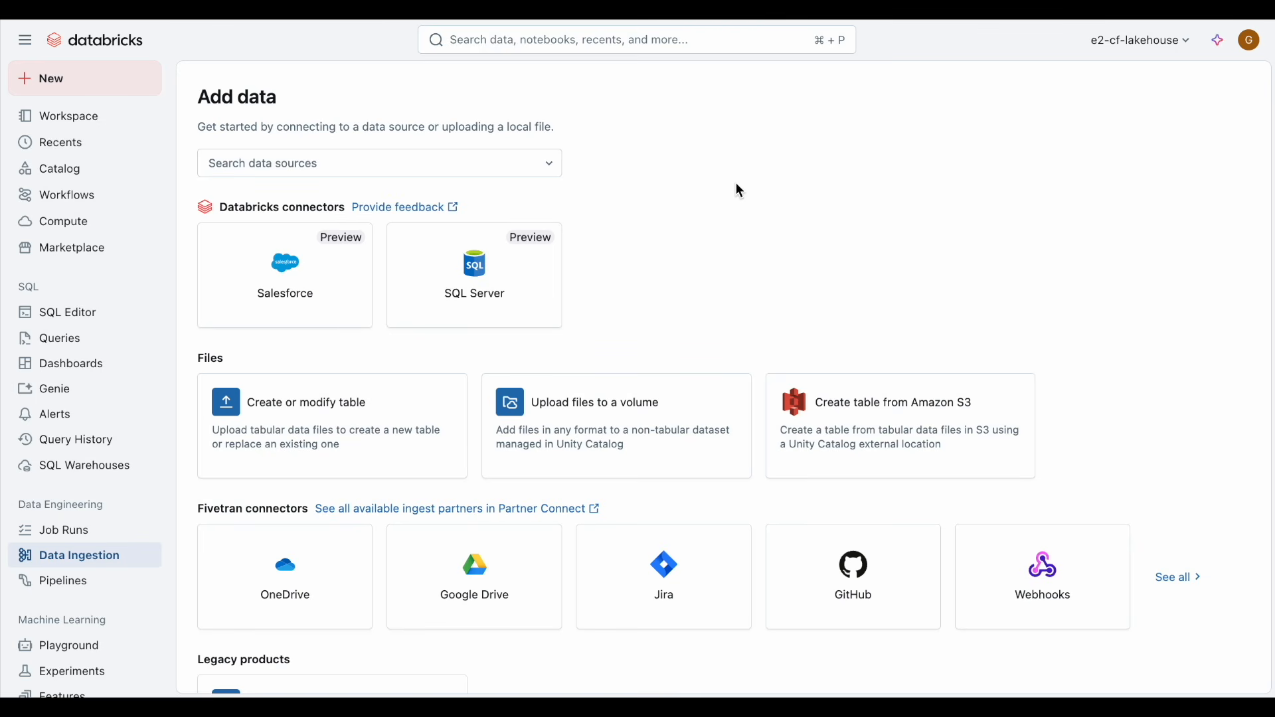
left_click(515, 164)
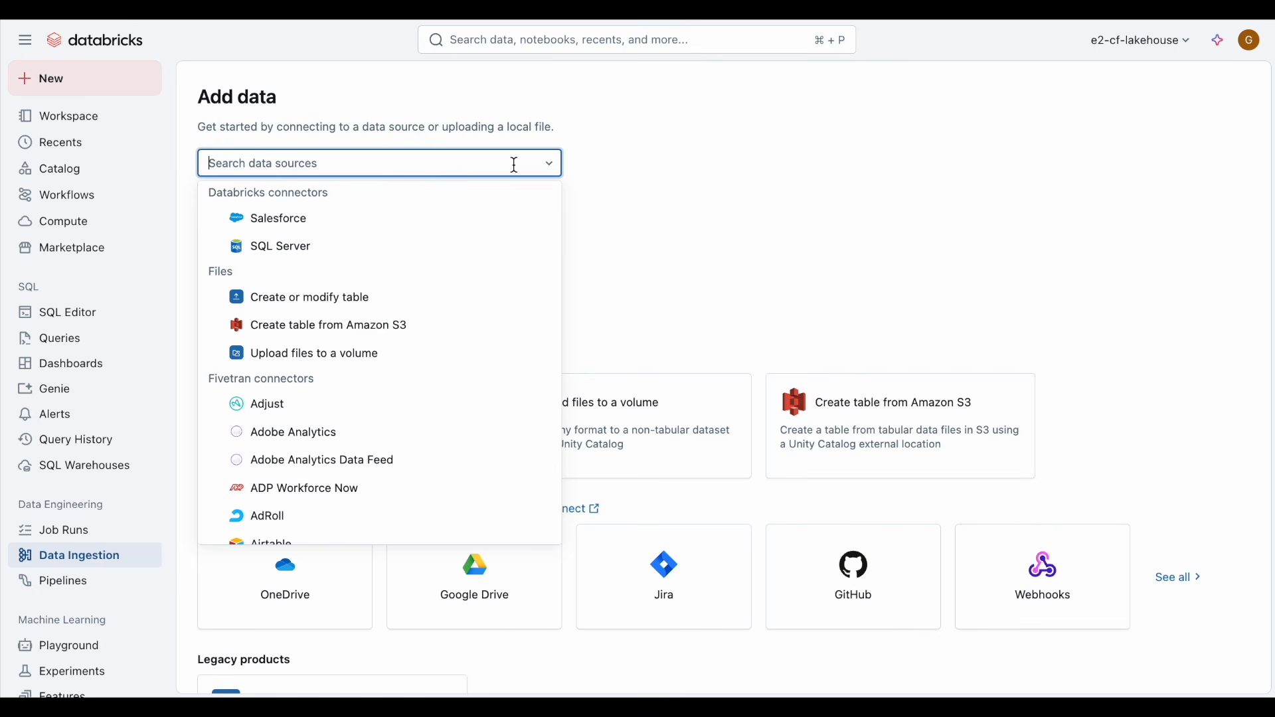
scroll(520, 277, "down", 5)
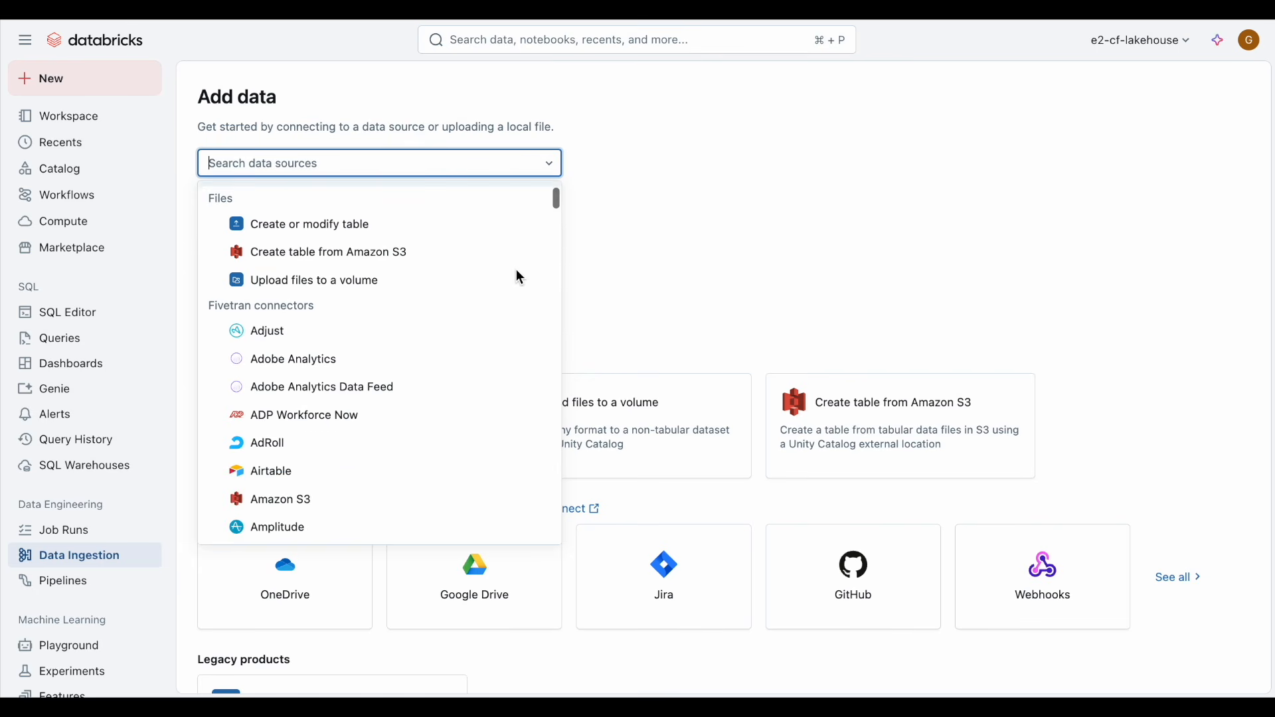
scroll(520, 277, "up", 5)
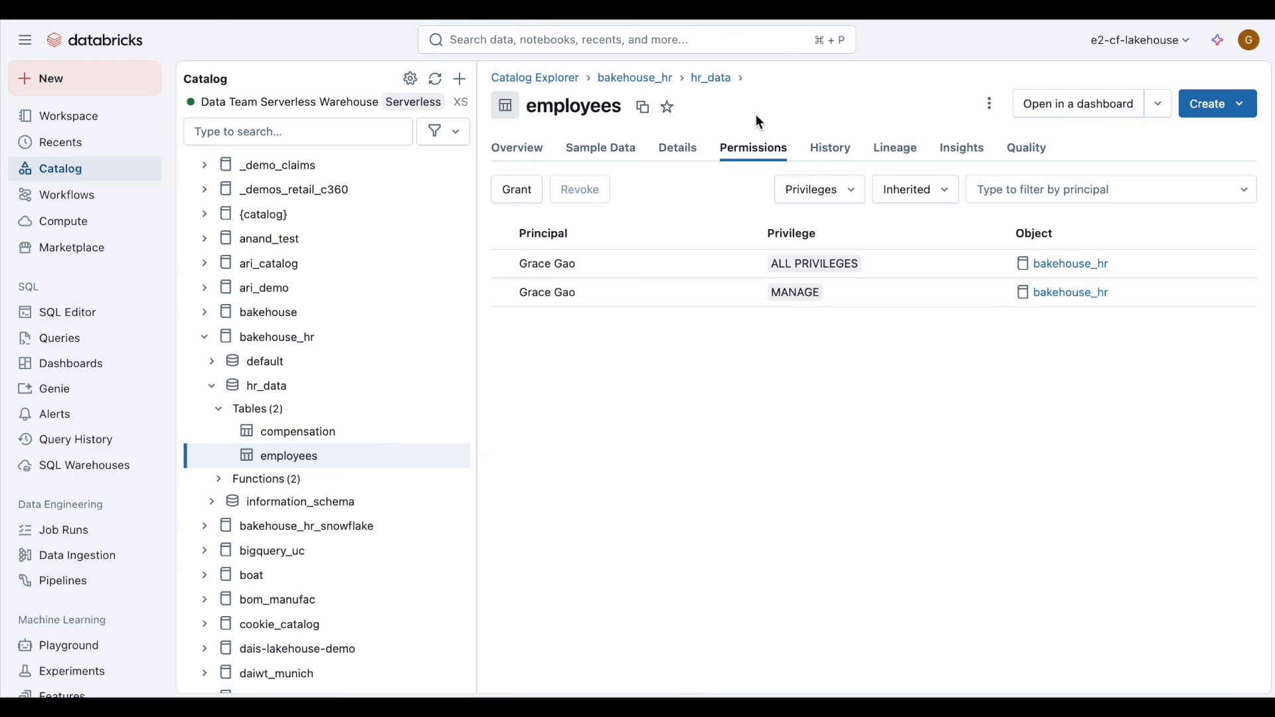
Step: Grant the analysts group ALL PRIVILEGES on the employees table, also granting USE CATALOG and USE SCHEMA on its parents
left_click(519, 192)
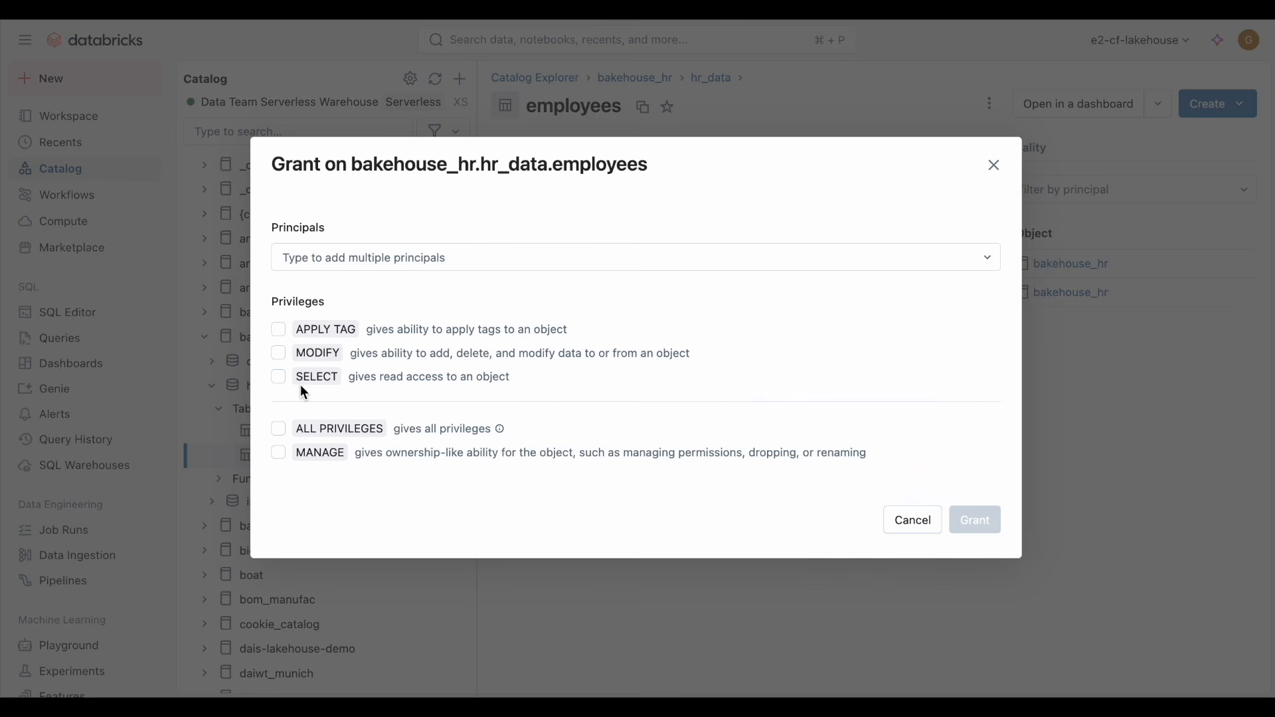
left_click(282, 429)
left_click(412, 257)
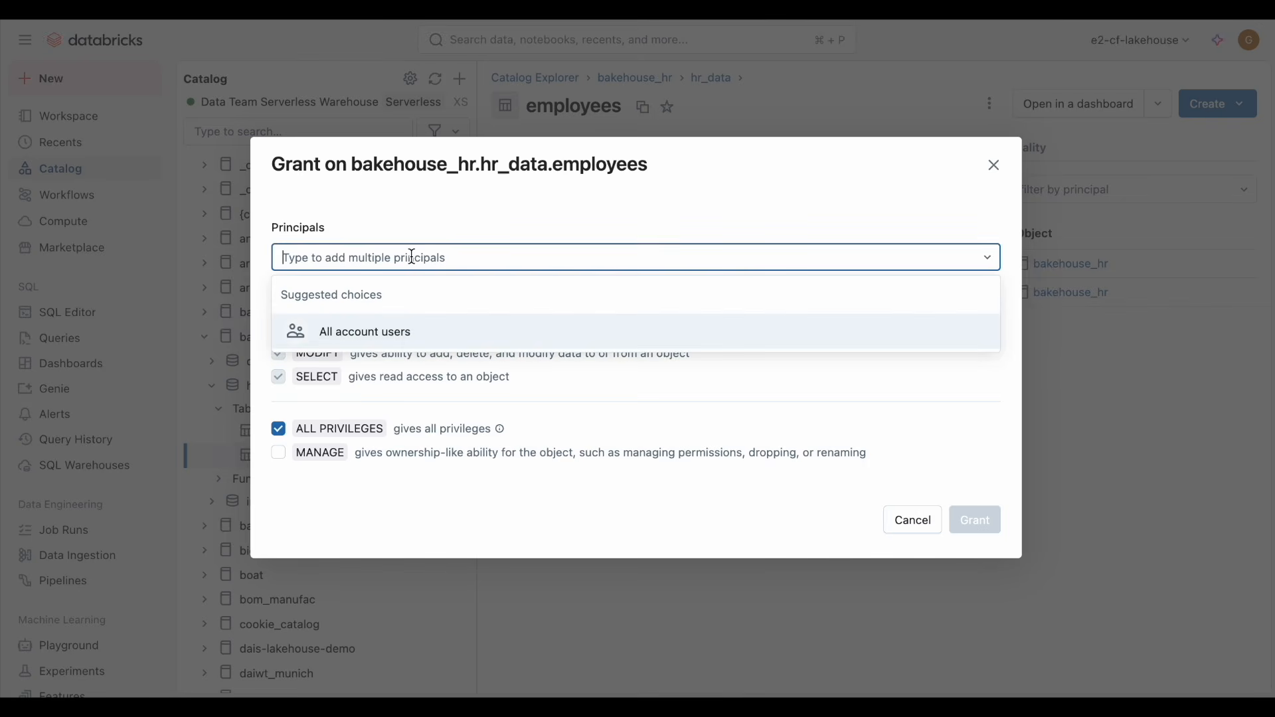
type("anal")
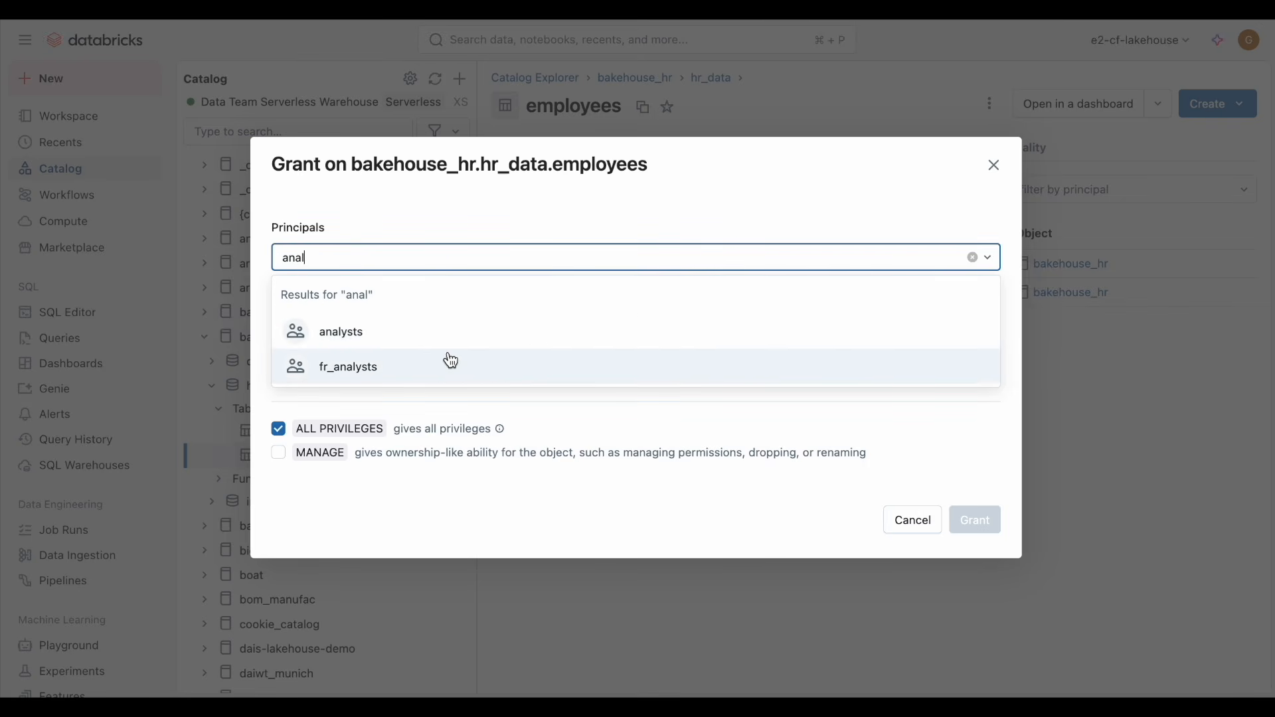
left_click(441, 340)
left_click(309, 536)
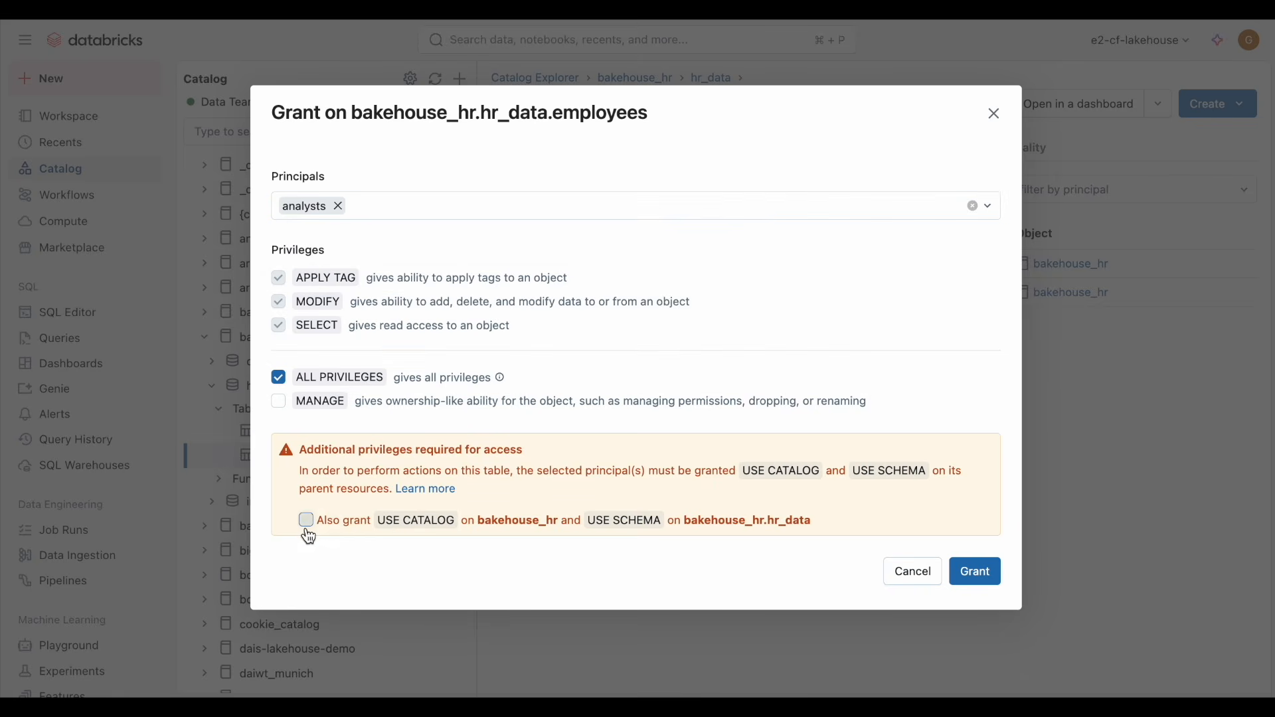
left_click(307, 529)
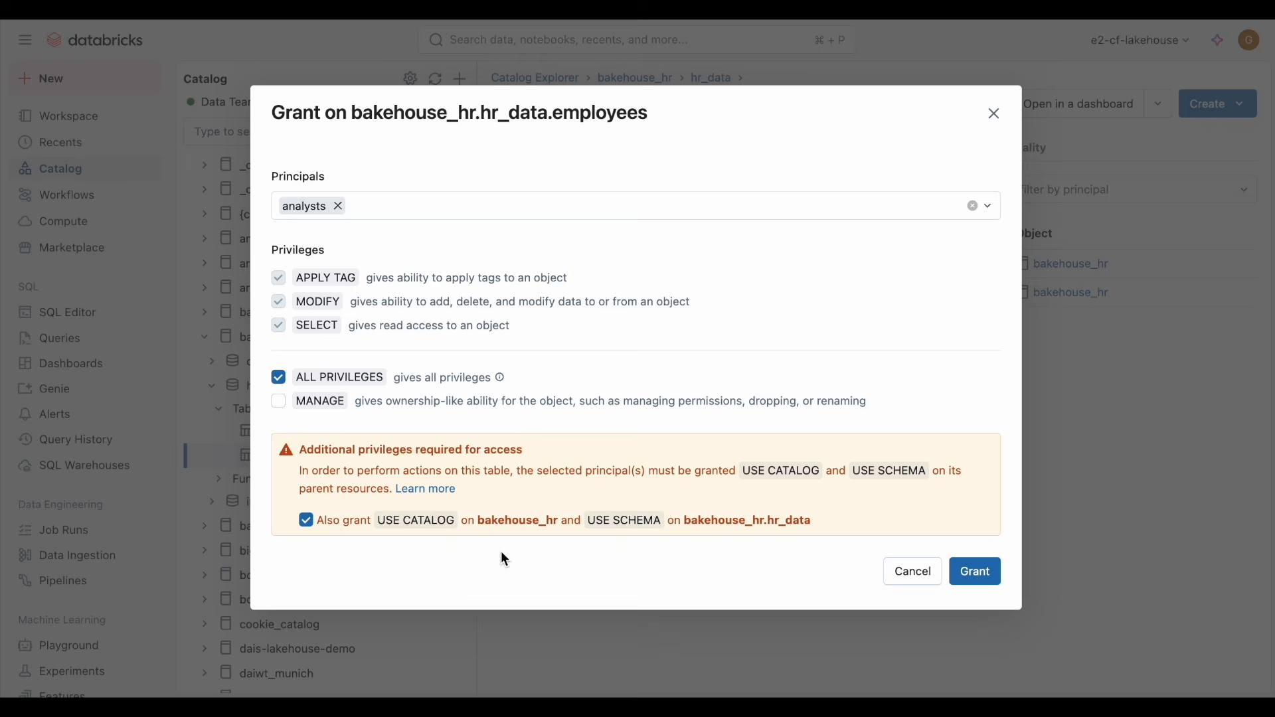
left_click(988, 579)
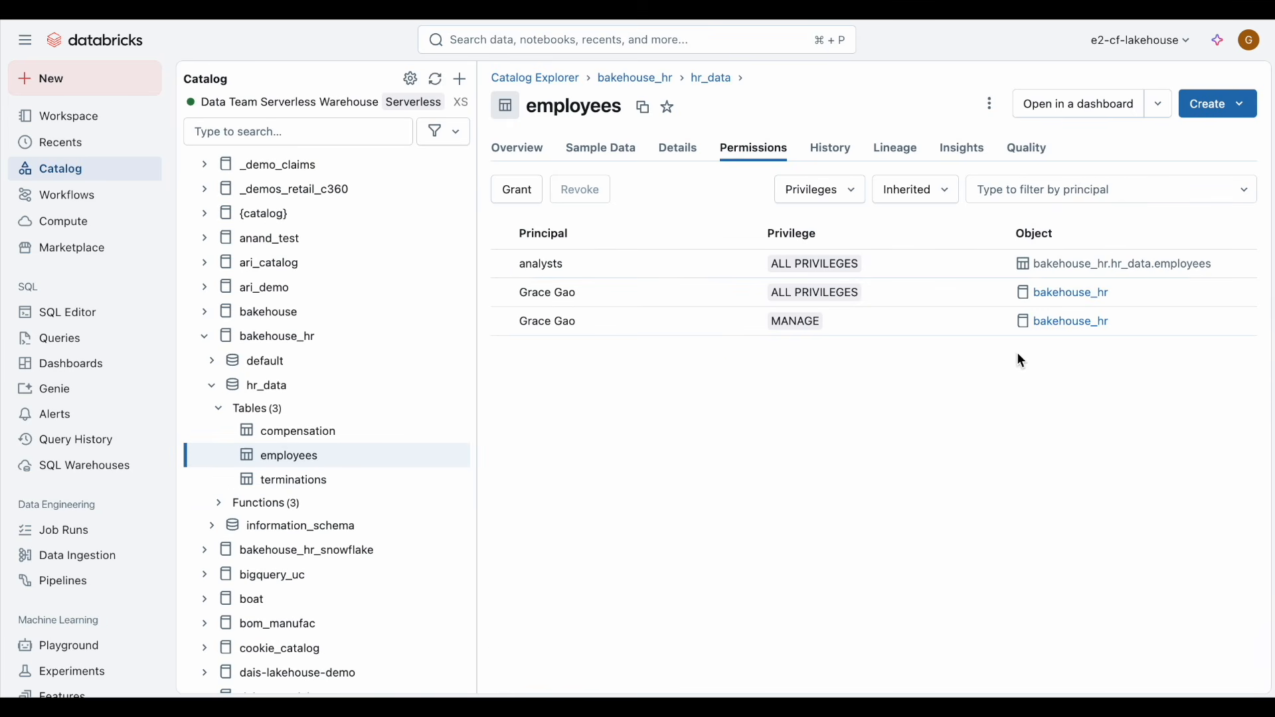
Step: Open the employees table in the HR Dashboard Demo and add the terminations and compensation tables as datasets
left_click(1070, 106)
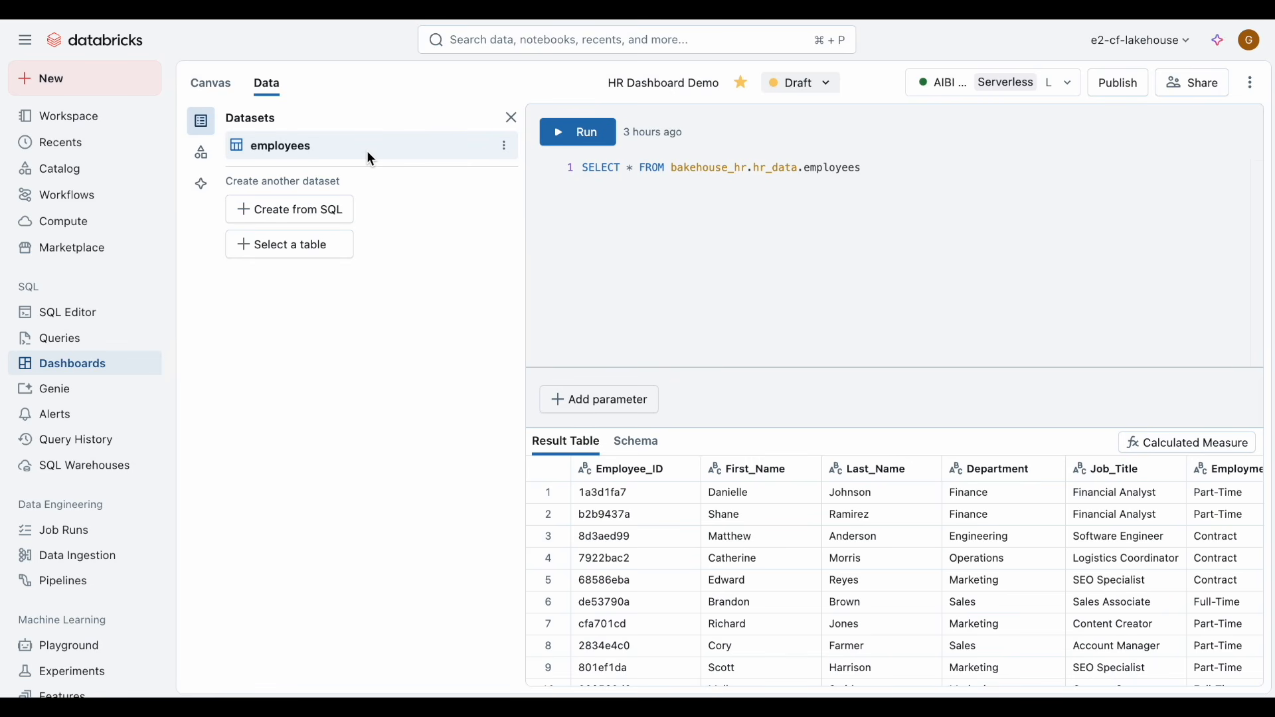
left_click(327, 247)
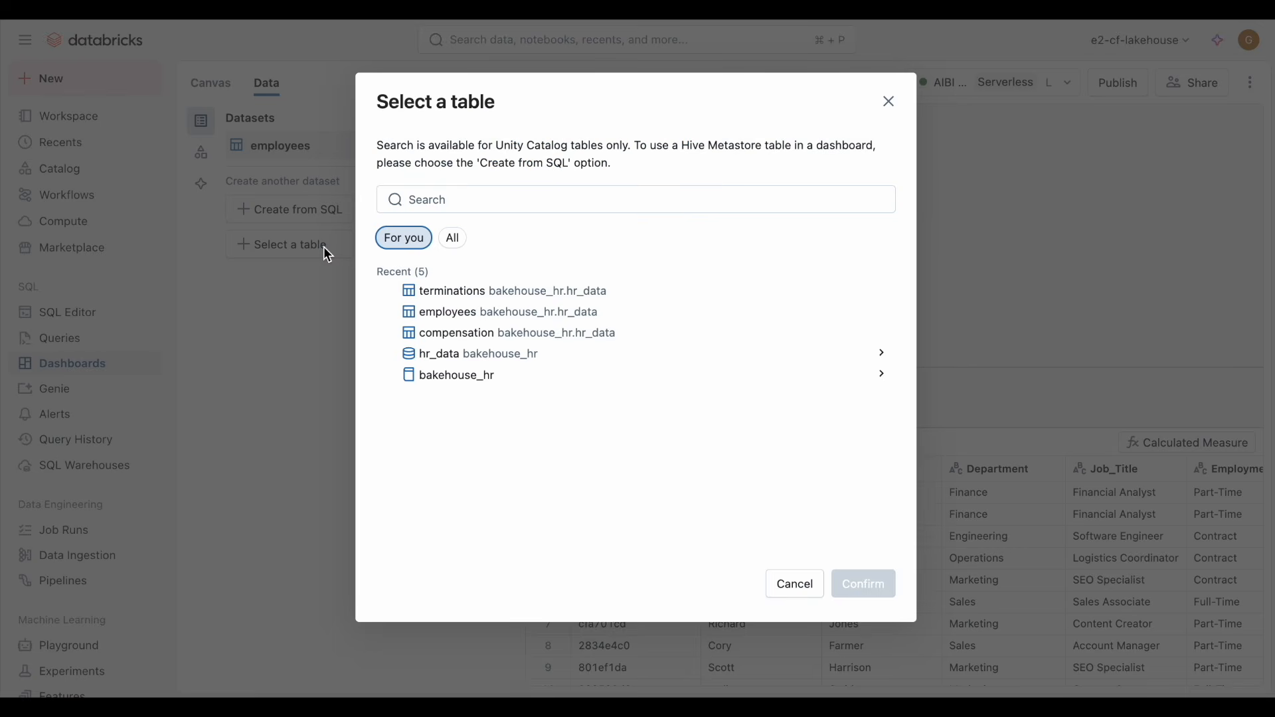
left_click(508, 290)
left_click(883, 588)
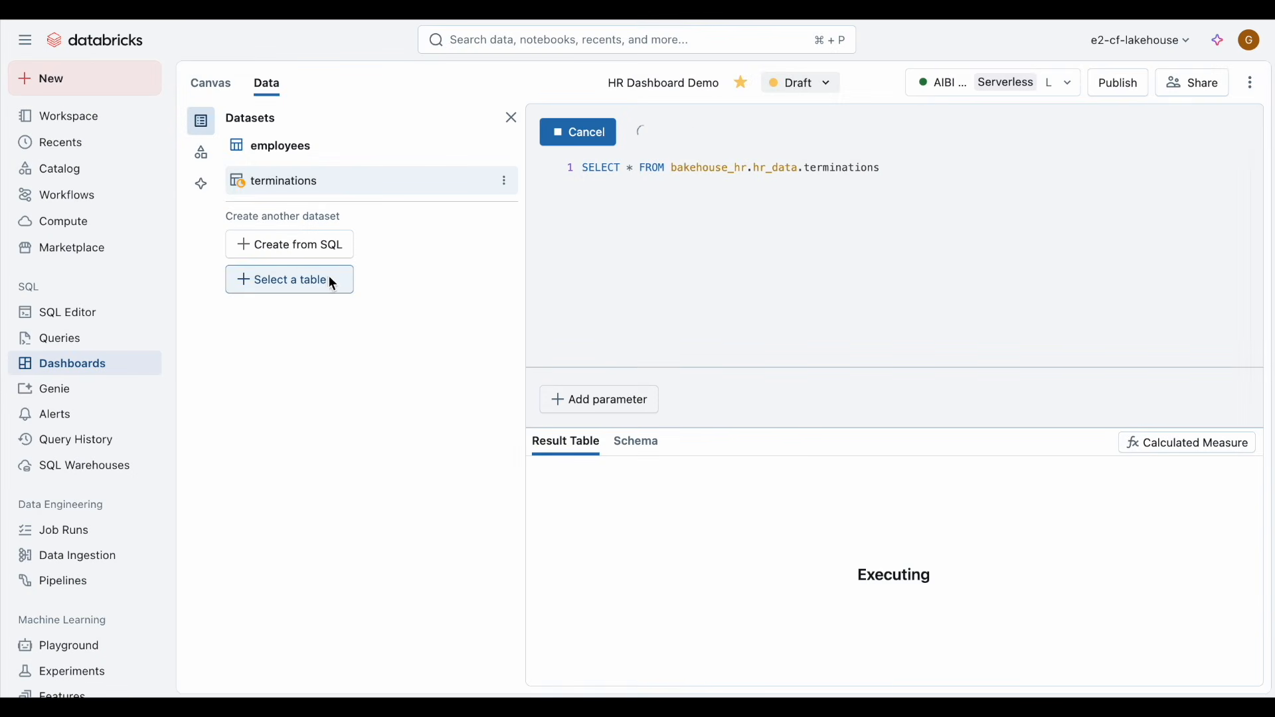
left_click(328, 279)
left_click(505, 333)
left_click(862, 588)
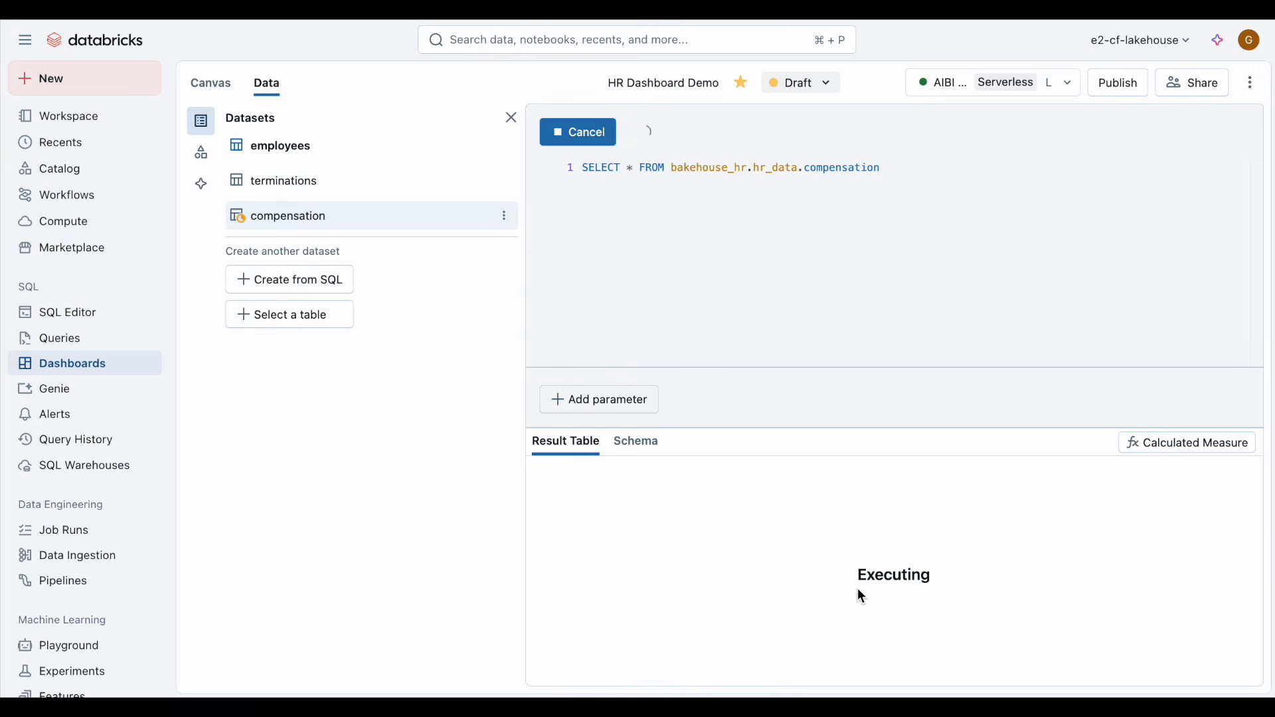
Step: Create a SQL dataset using the assistant's query that inner-joins bakehouse_hr.hr_data.employees and compensation, and run it
left_click(345, 298)
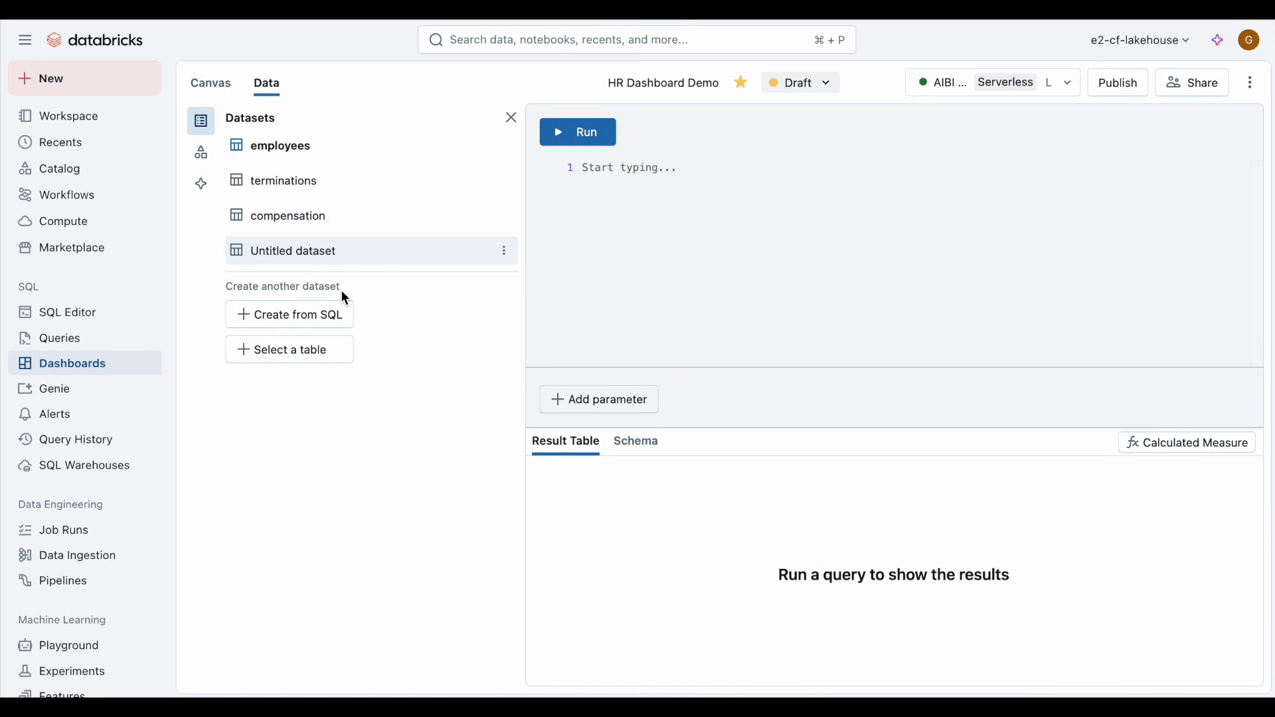
left_click(1207, 45)
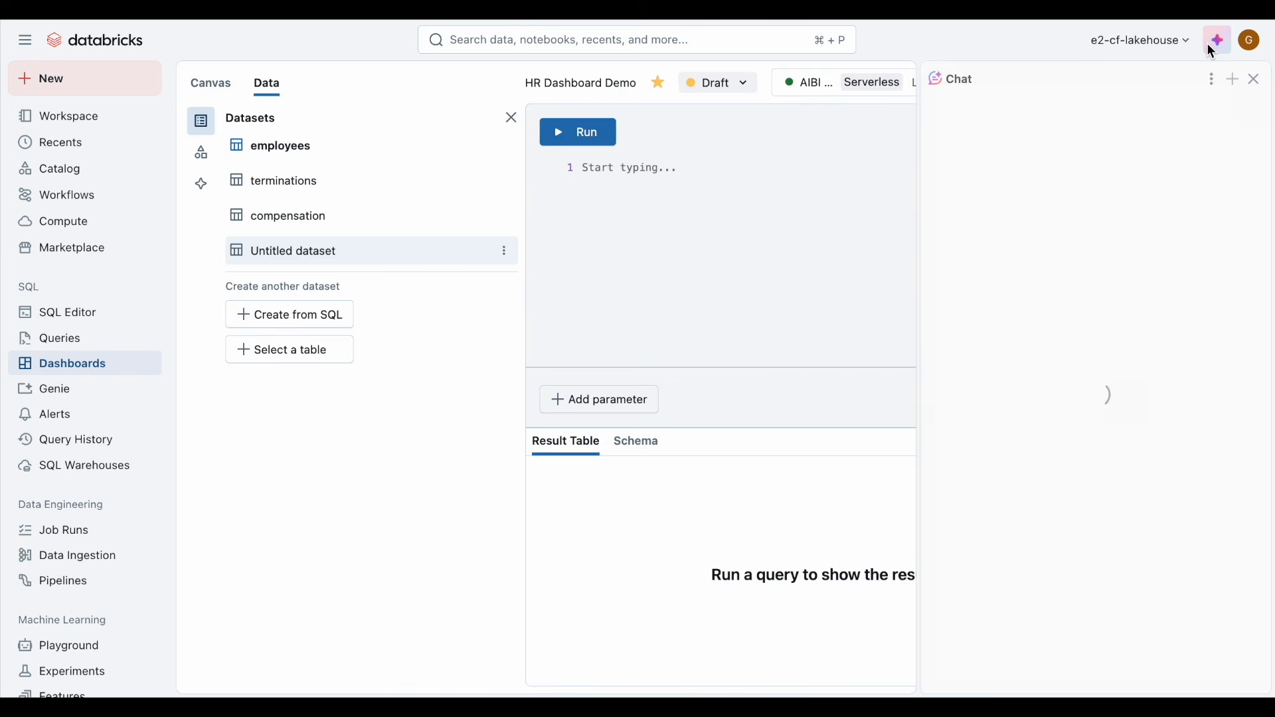
type("INNER JOIN bakehouse_hr.hr_data.employees and bakehouse_hr.hr_data.compensation")
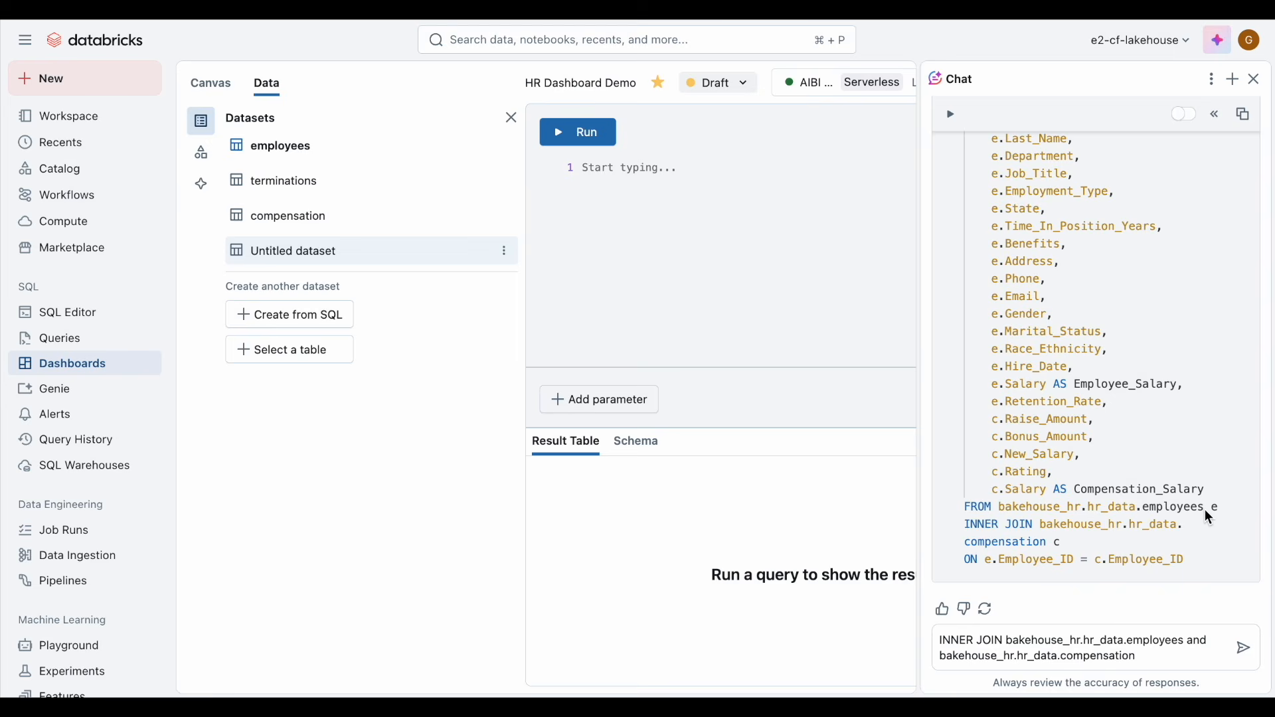
key("Return")
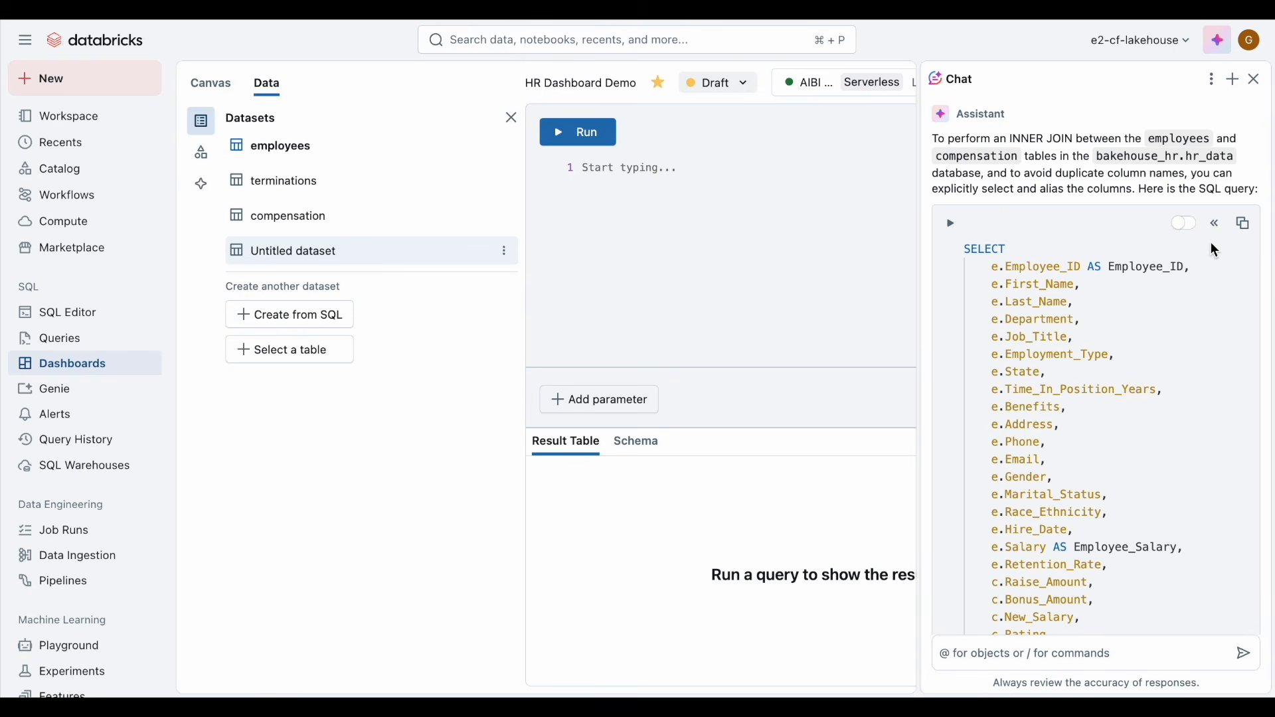
left_click(1216, 224)
left_click(593, 136)
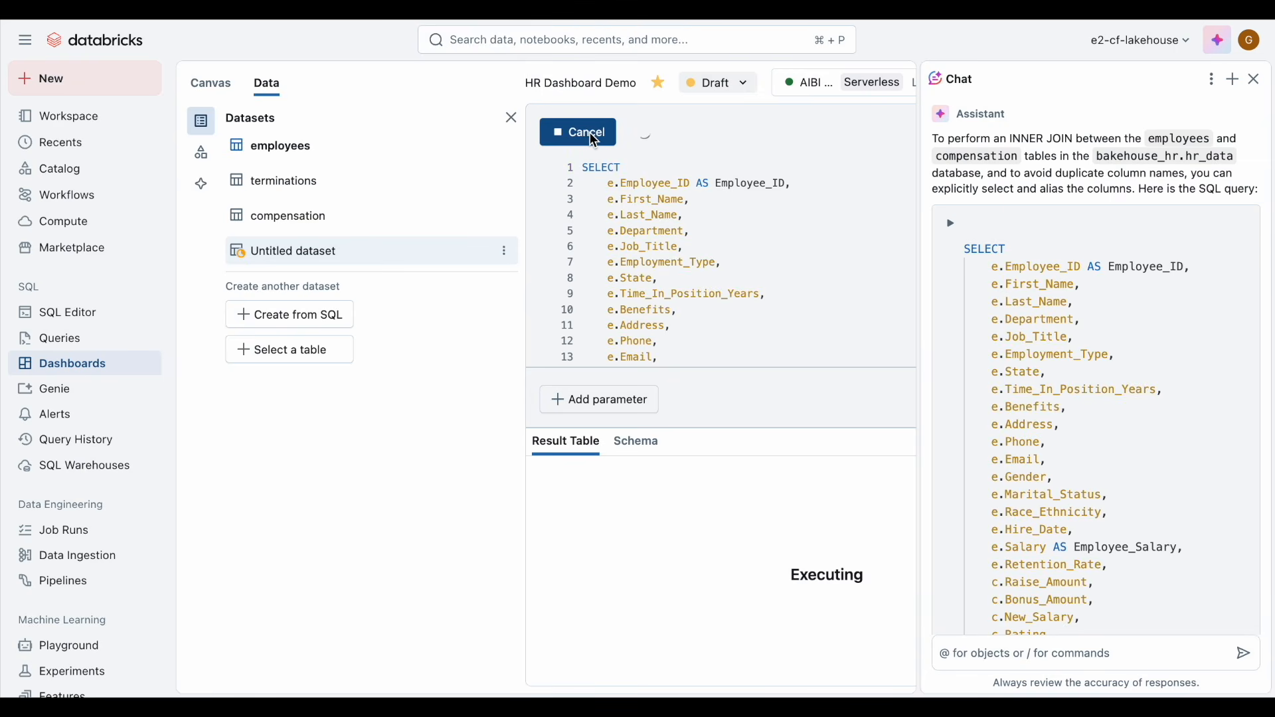
left_click(1255, 81)
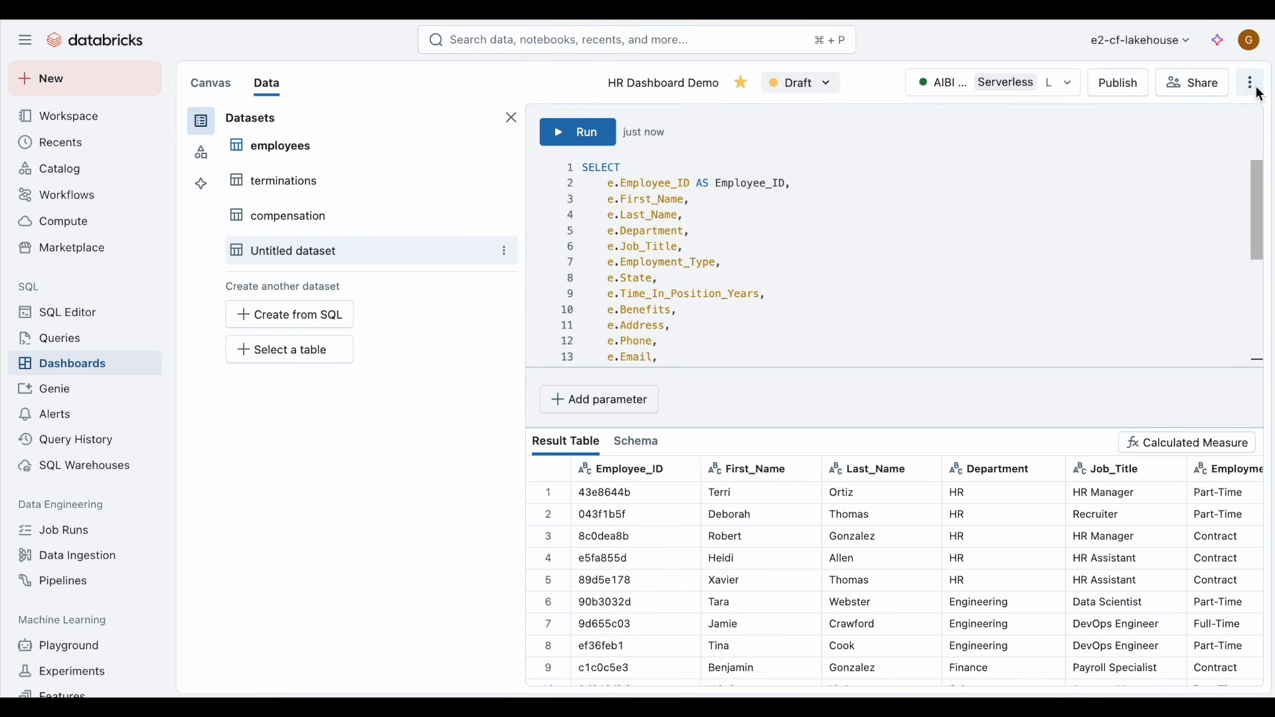
Step: Add a calculated measure Pay_Increase_Percentage with expression (Sum(Raise_Amount)+Sum(Bonus_Amount))/Sum(New_Salary)
left_click(1246, 446)
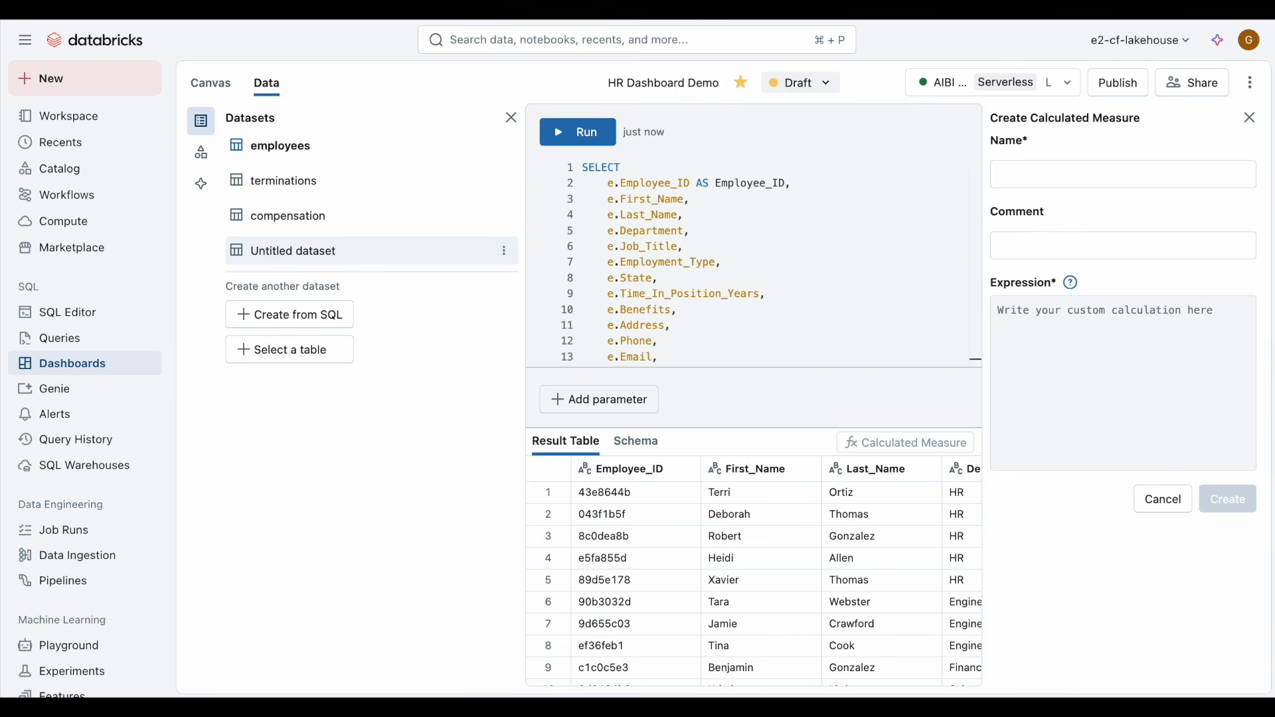
left_click(1045, 182)
type("Pay_Increase_Percentage")
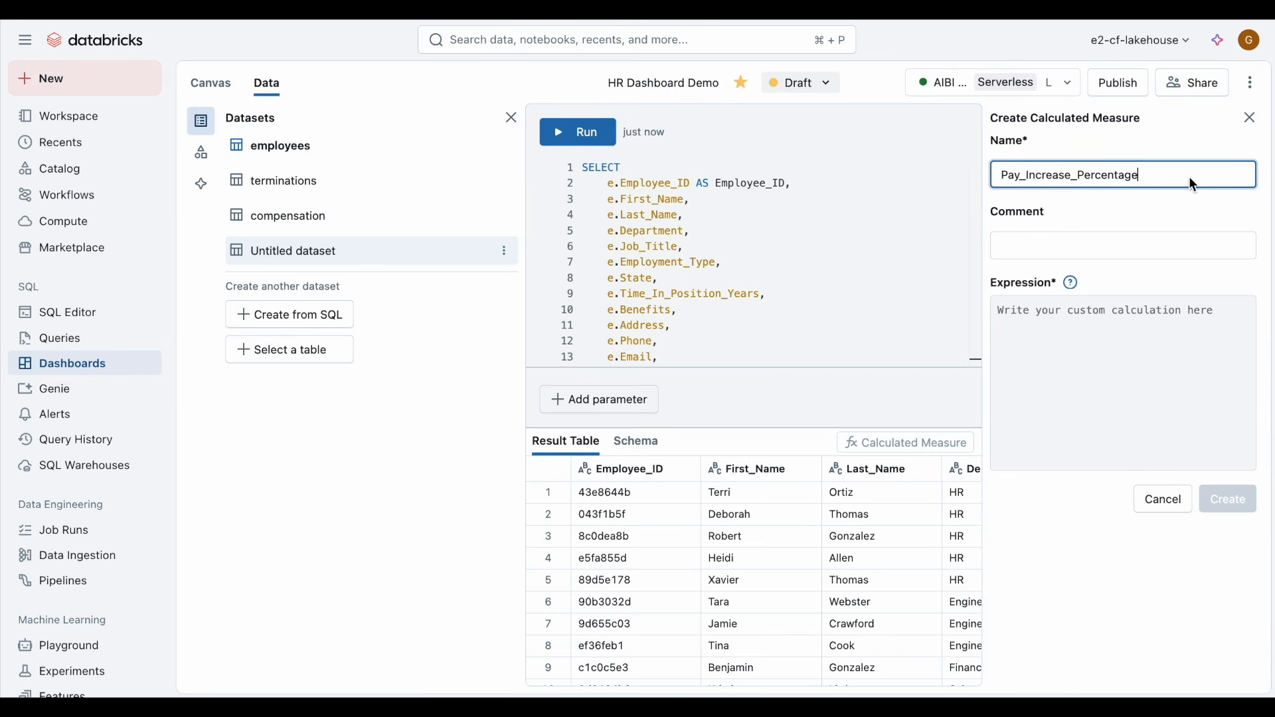
left_click(1122, 345)
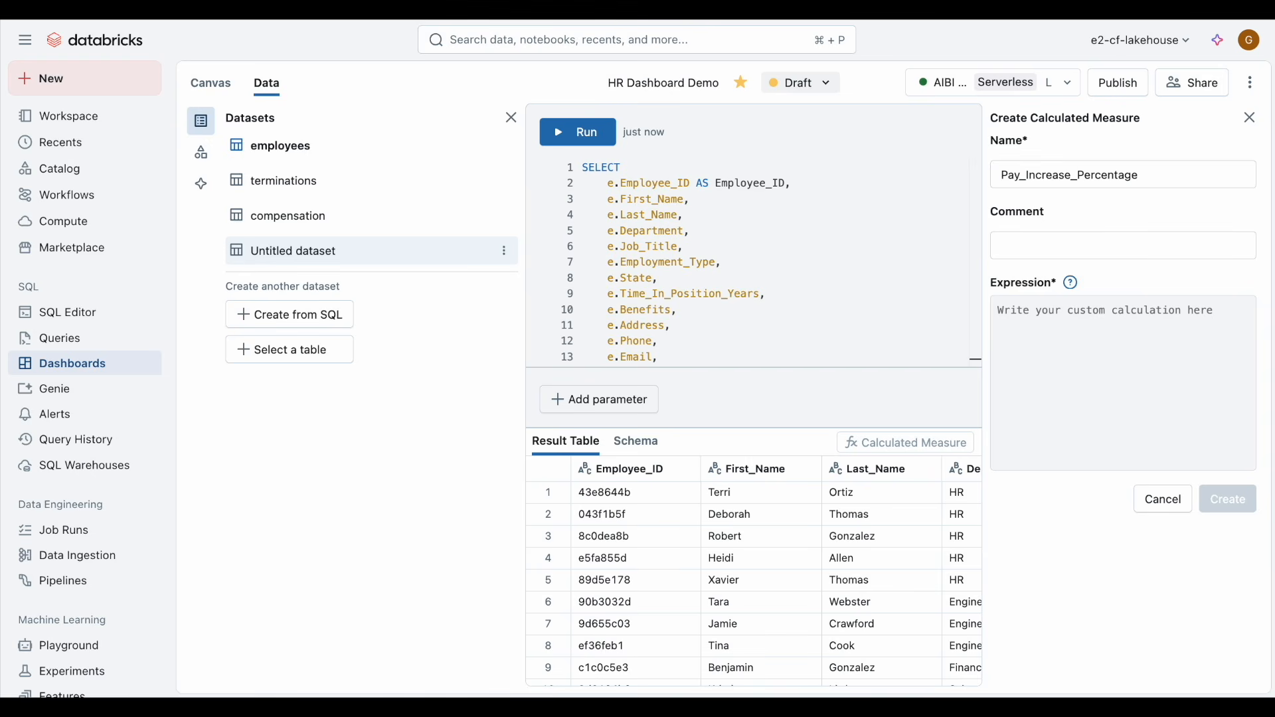
left_click(1092, 334)
type("(Sum(Salary_Amount)+Sum(Bonus_Amount))/Sum(New_Salary)")
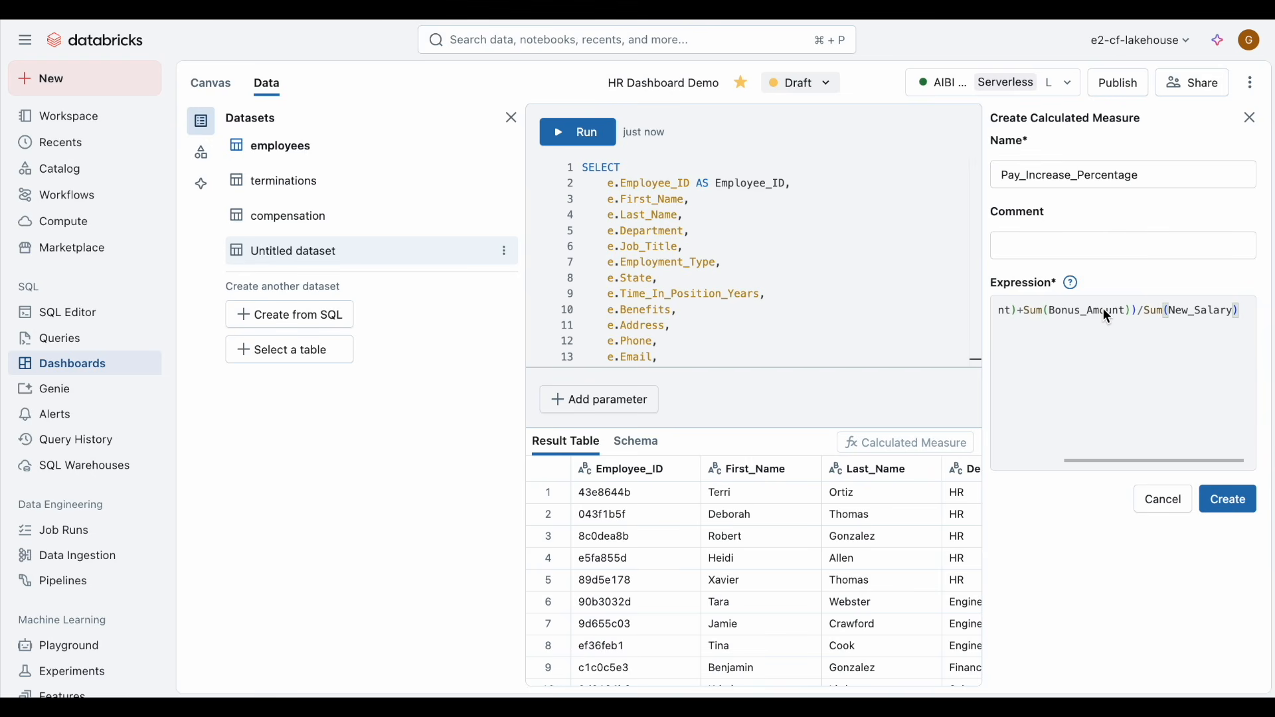
scroll(1103, 309, "left", 2)
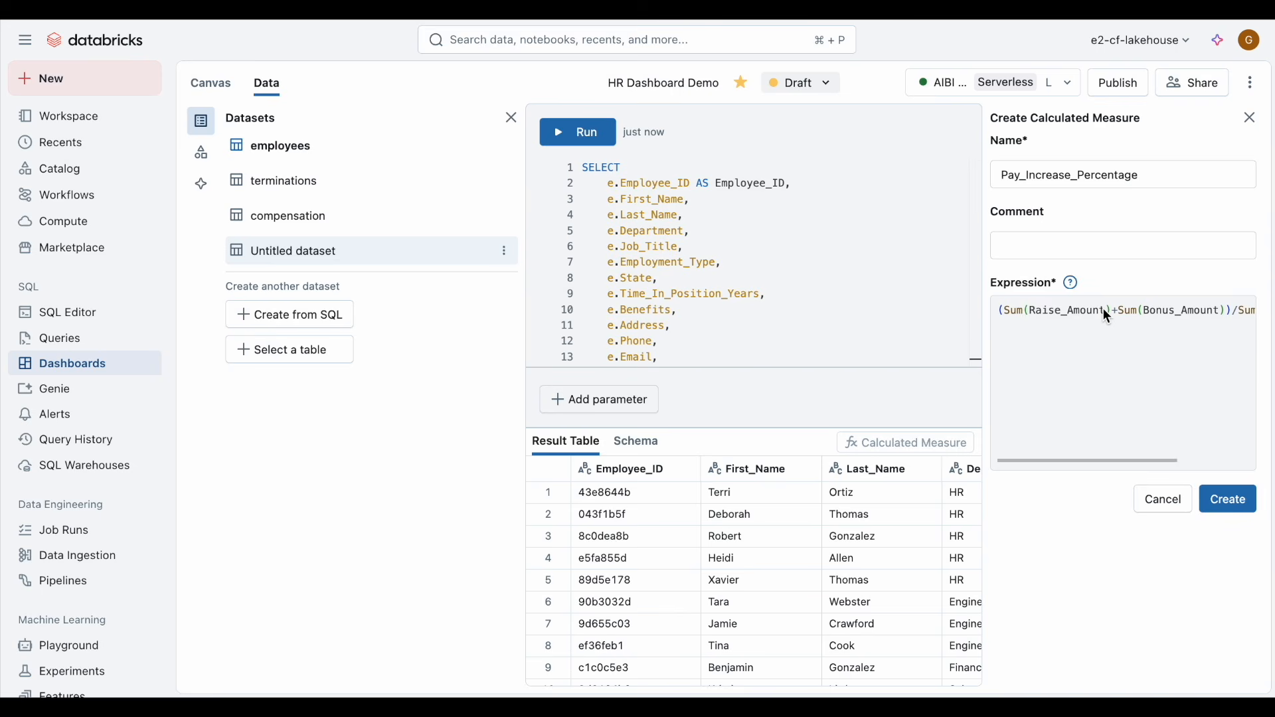
key("End")
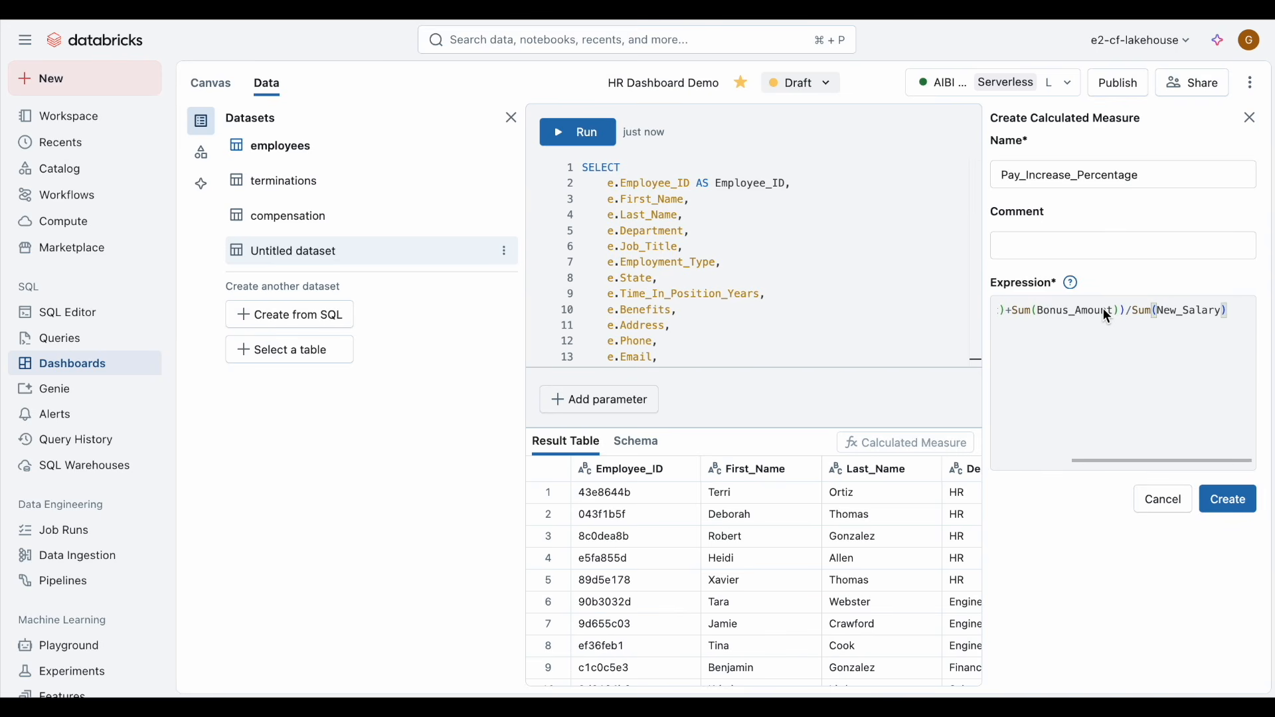
left_click(1230, 501)
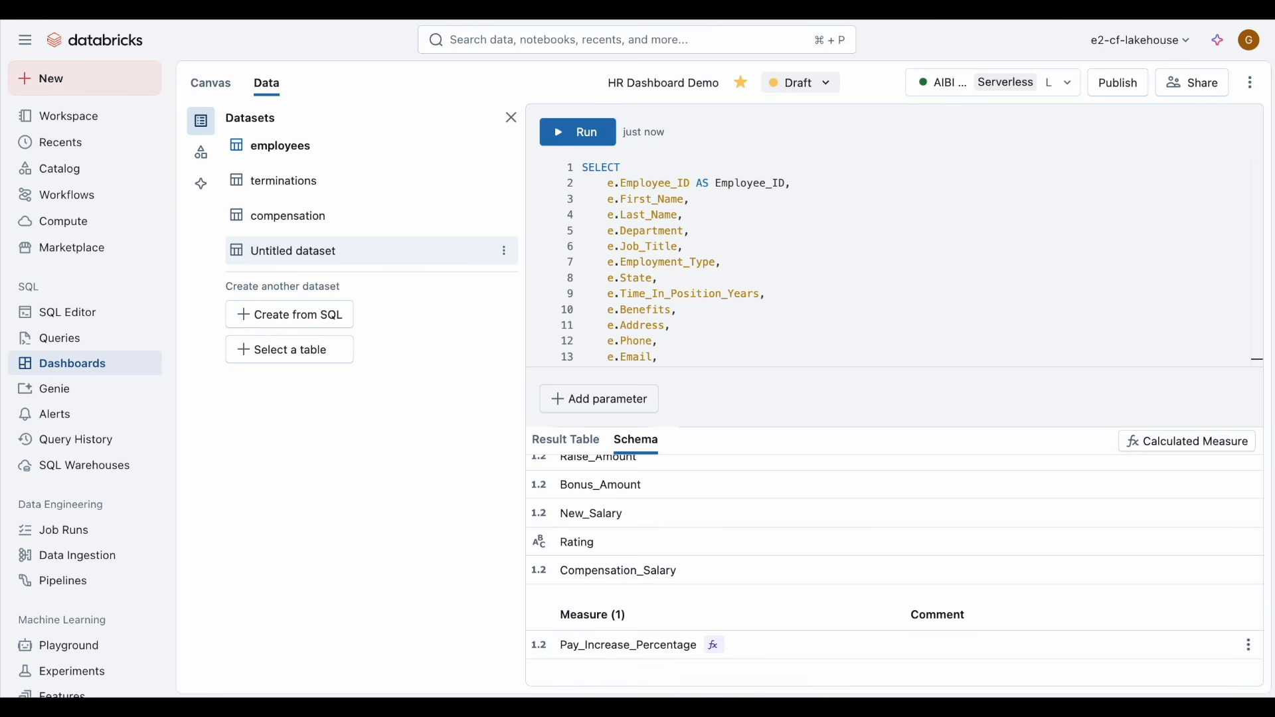
Step: Rename the new dataset to employee_compensation
double_click(328, 252)
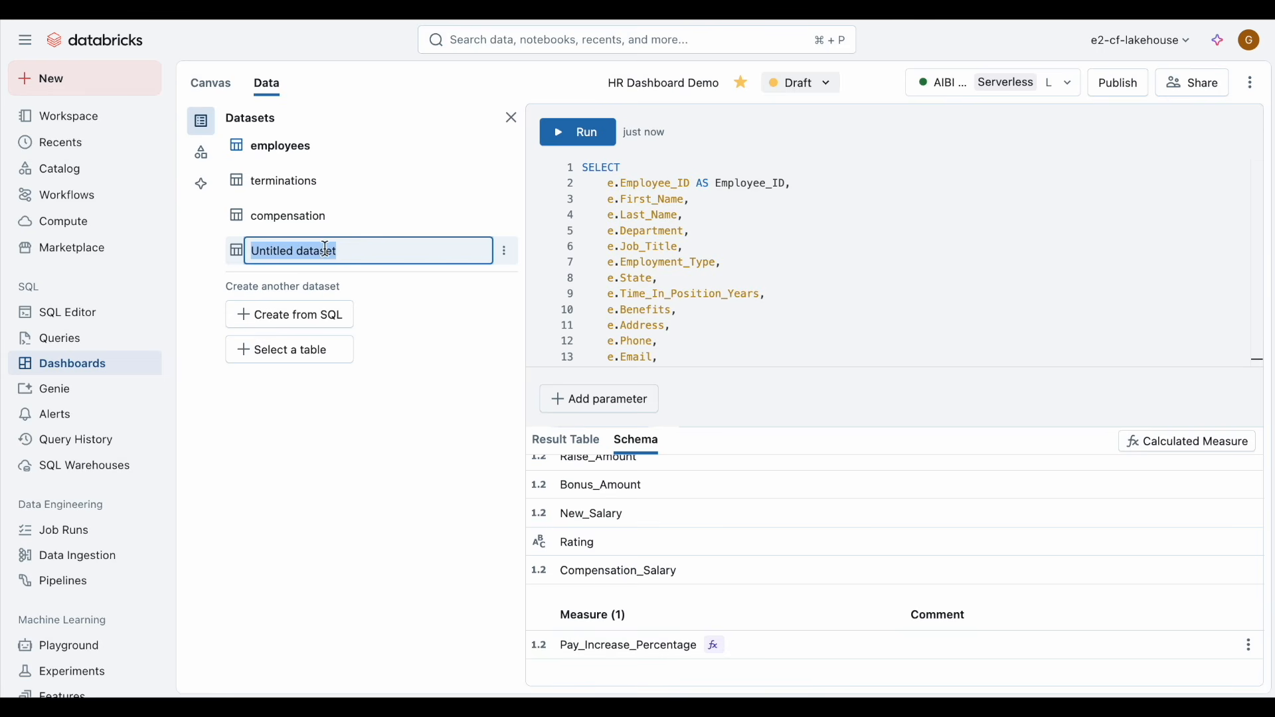
type("employee_compensation")
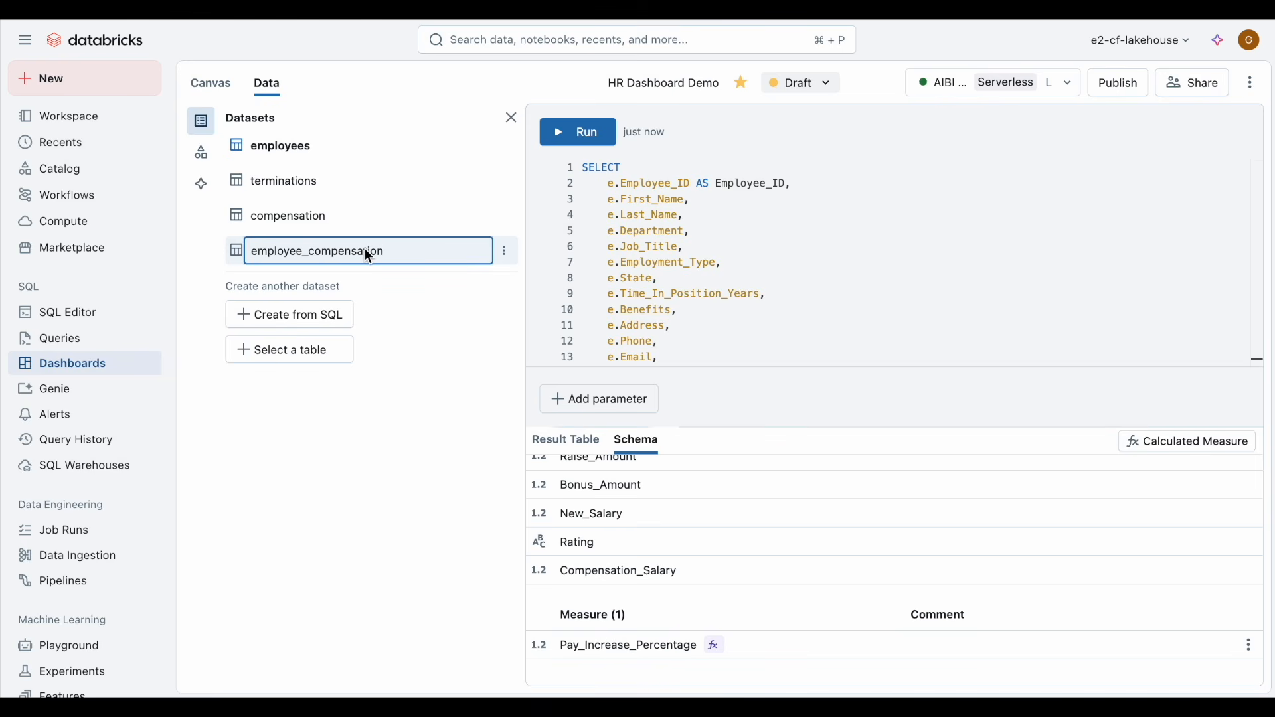
left_click(409, 298)
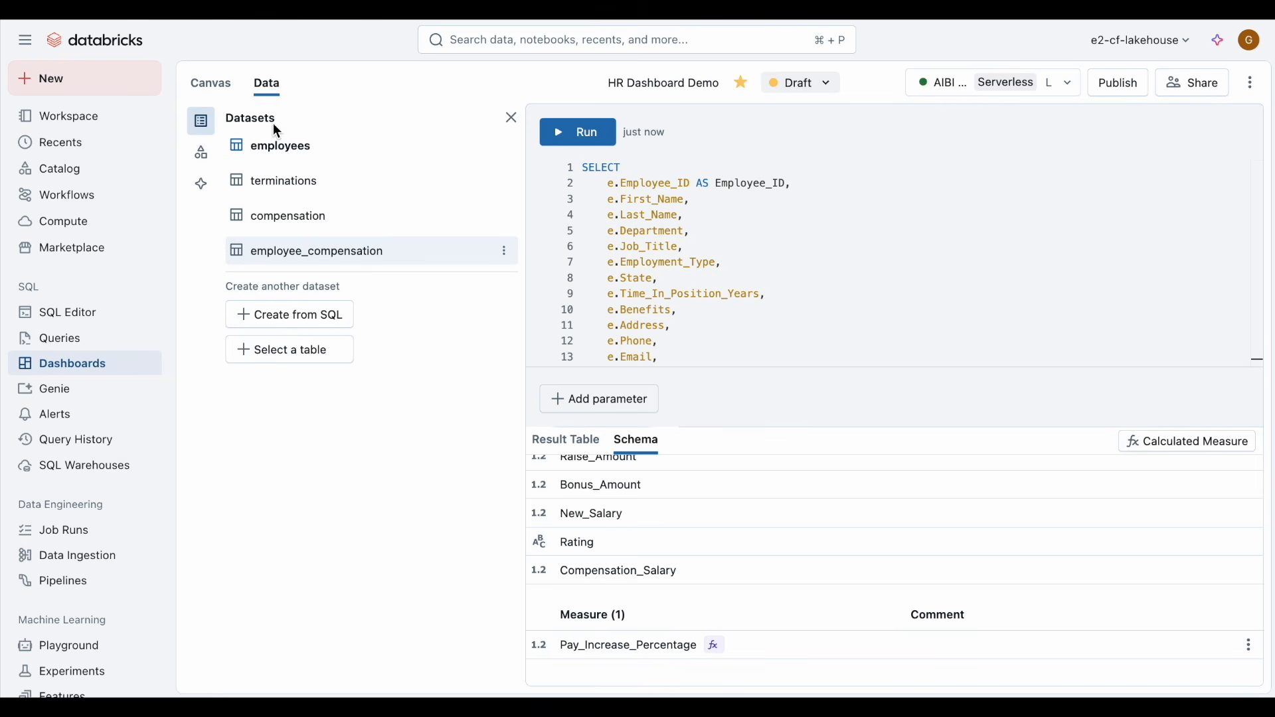
Step: On the canvas, add a chart widget and have the assistant create average salary by department grouped by gender, then accept it
left_click(215, 83)
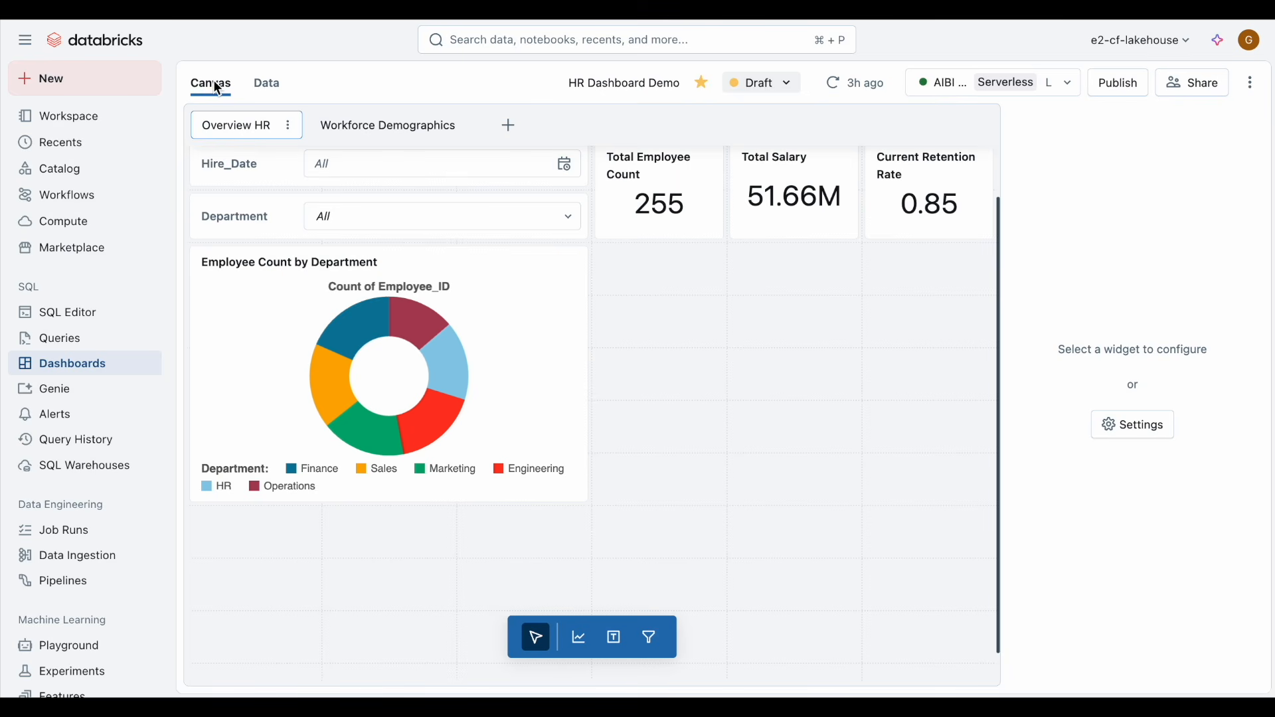
left_click(583, 633)
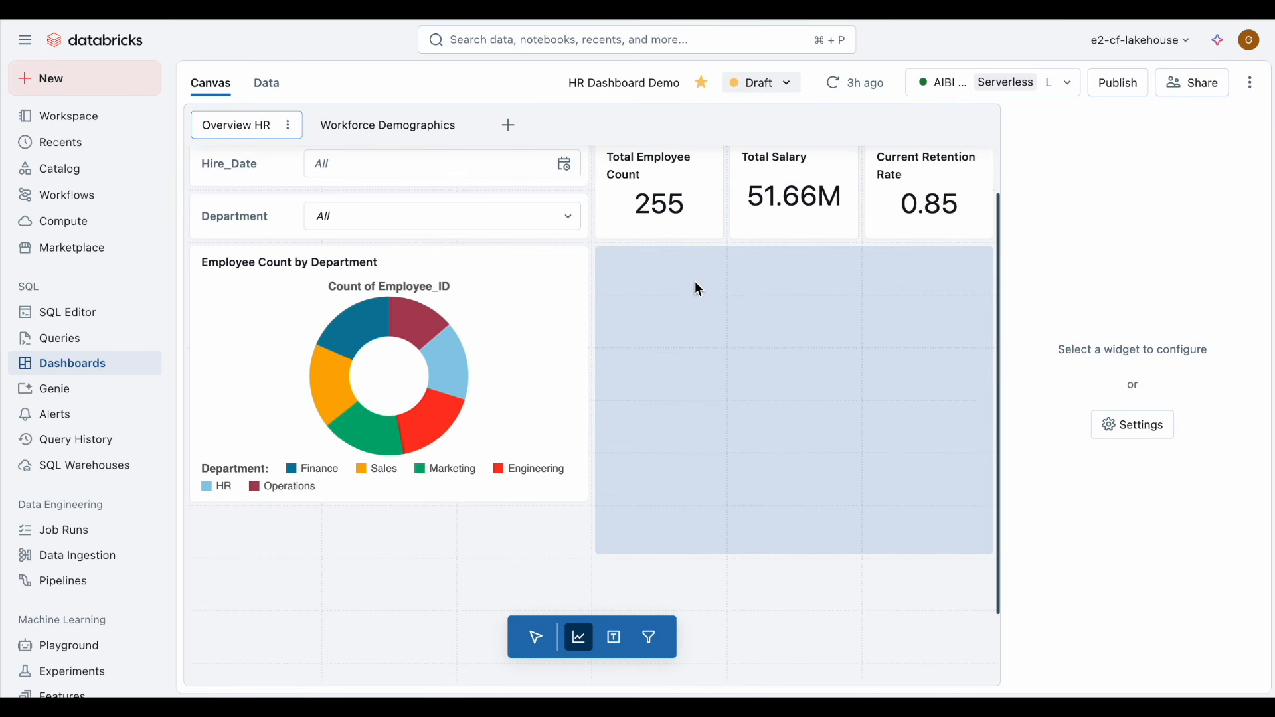
left_click(695, 272)
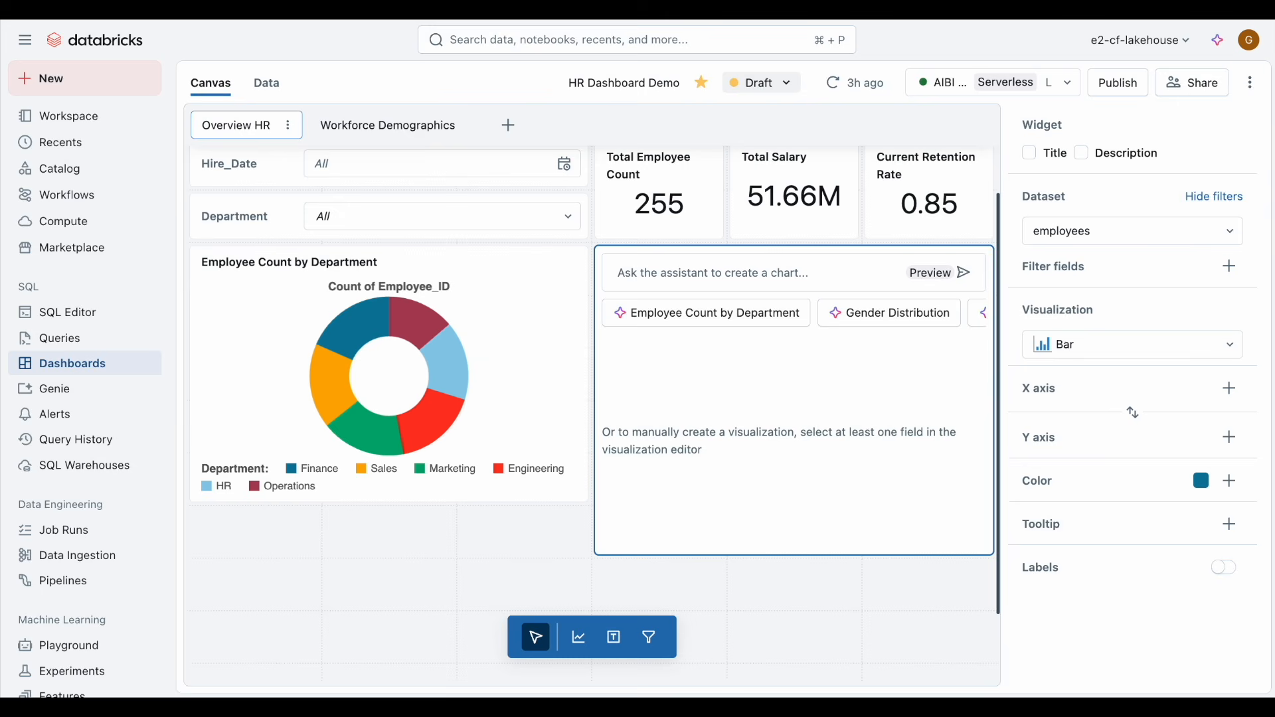
left_click(733, 275)
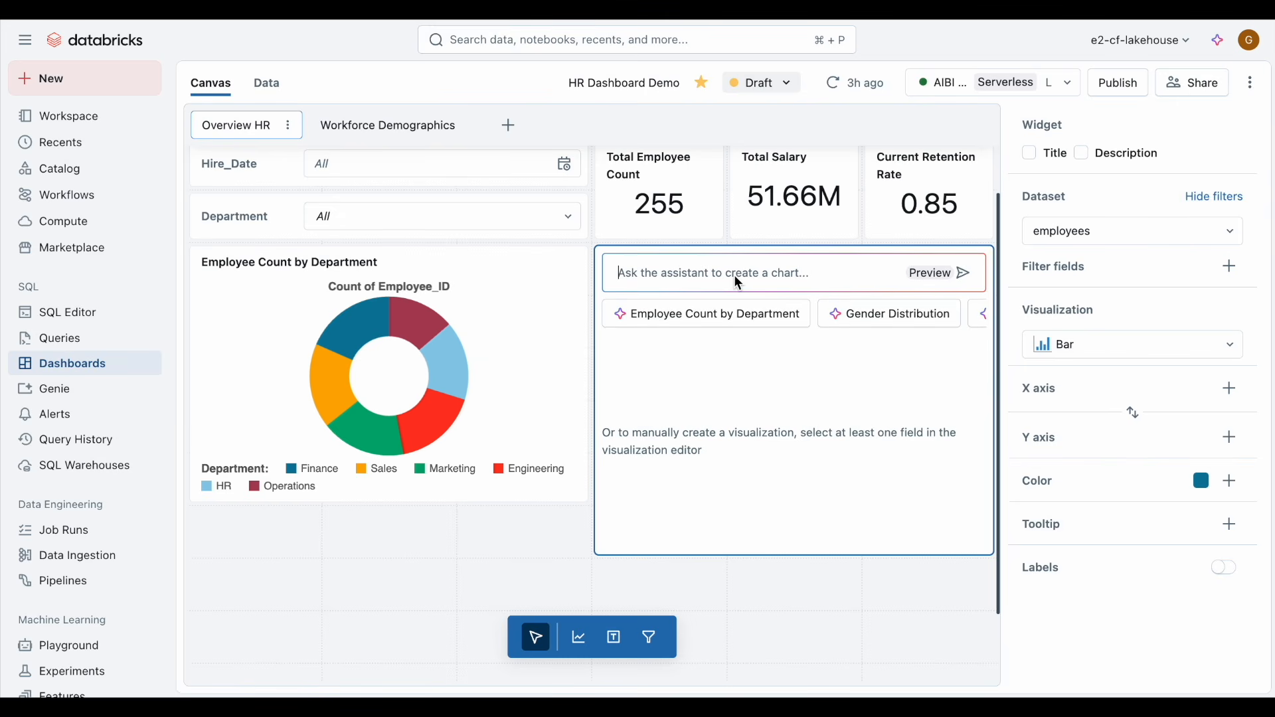
type("Average Salary by department group by gender")
key("Return")
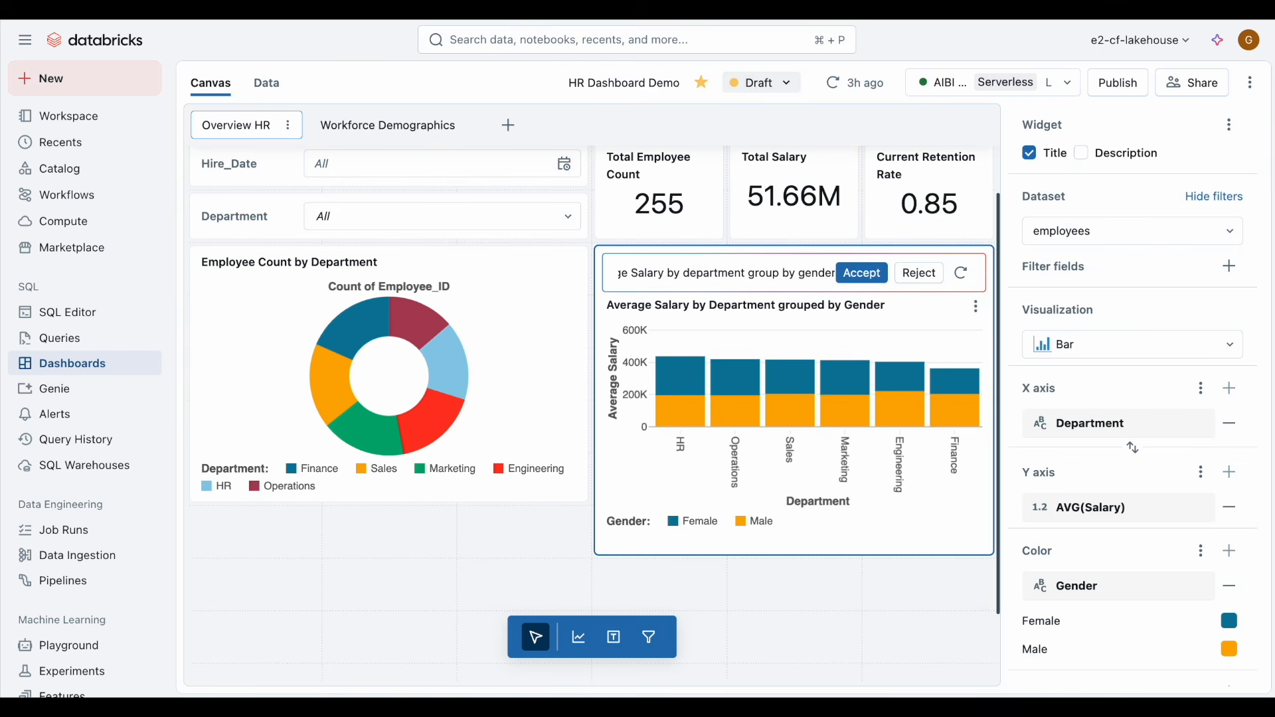
left_click(849, 277)
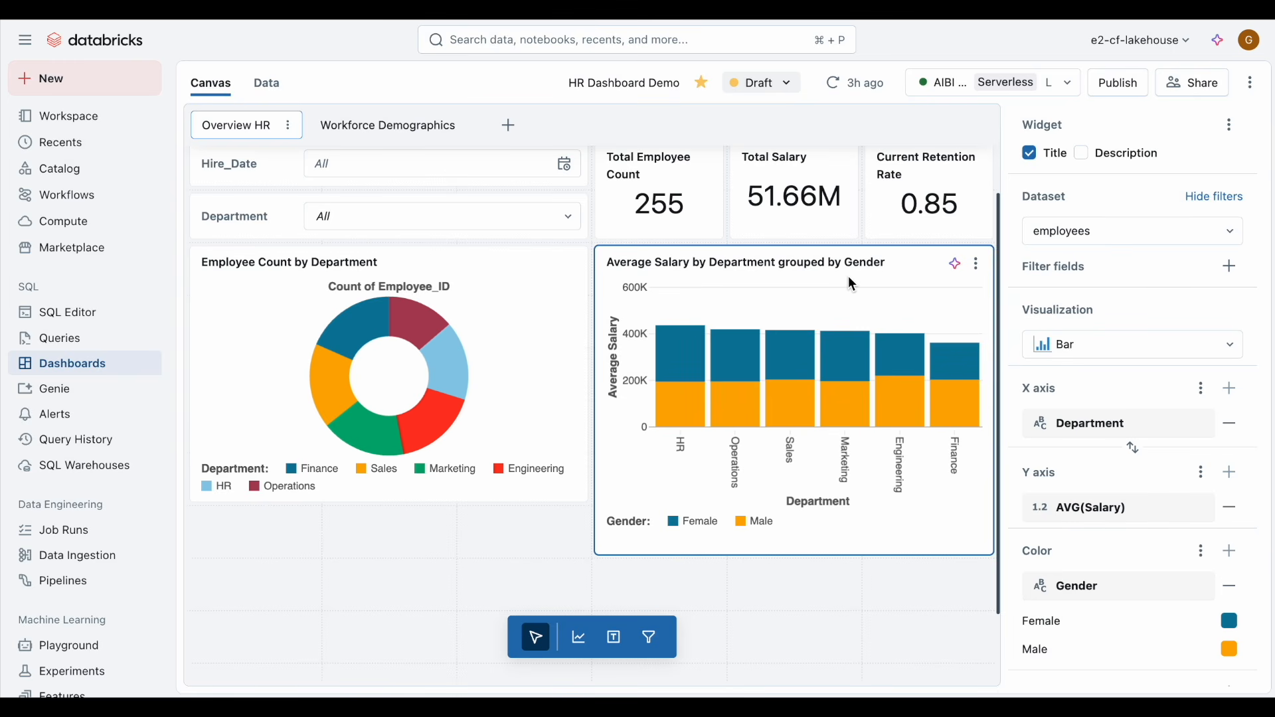
Step: Add a bar chart from employee_compensation with Rating on the X axis and Pay_Increase_Percentage on the Y axis
left_click(584, 640)
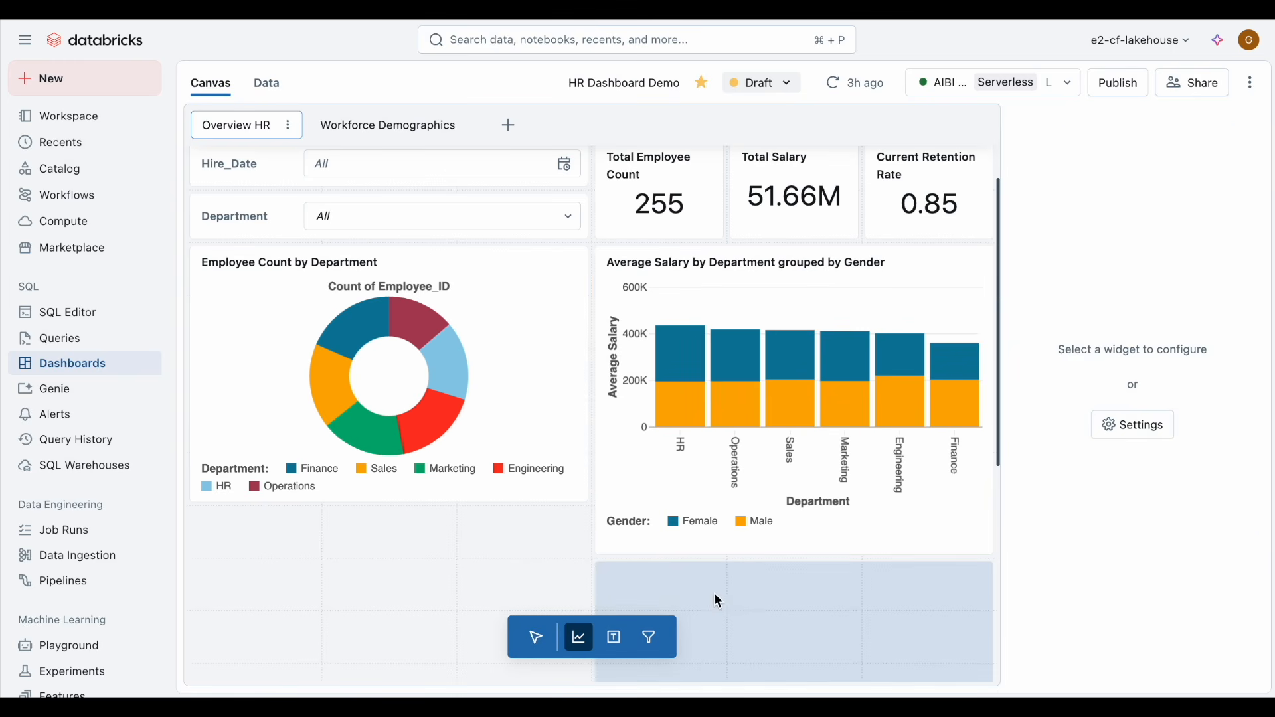
left_click(735, 569)
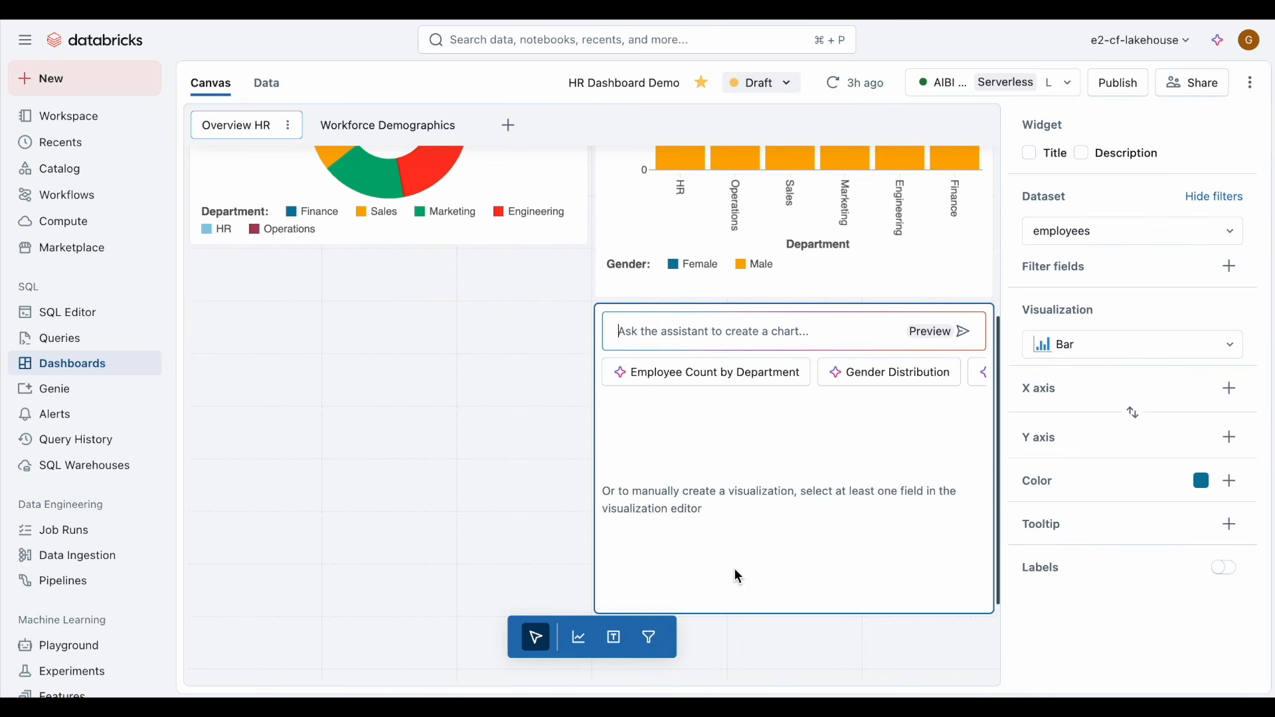
left_click(1144, 234)
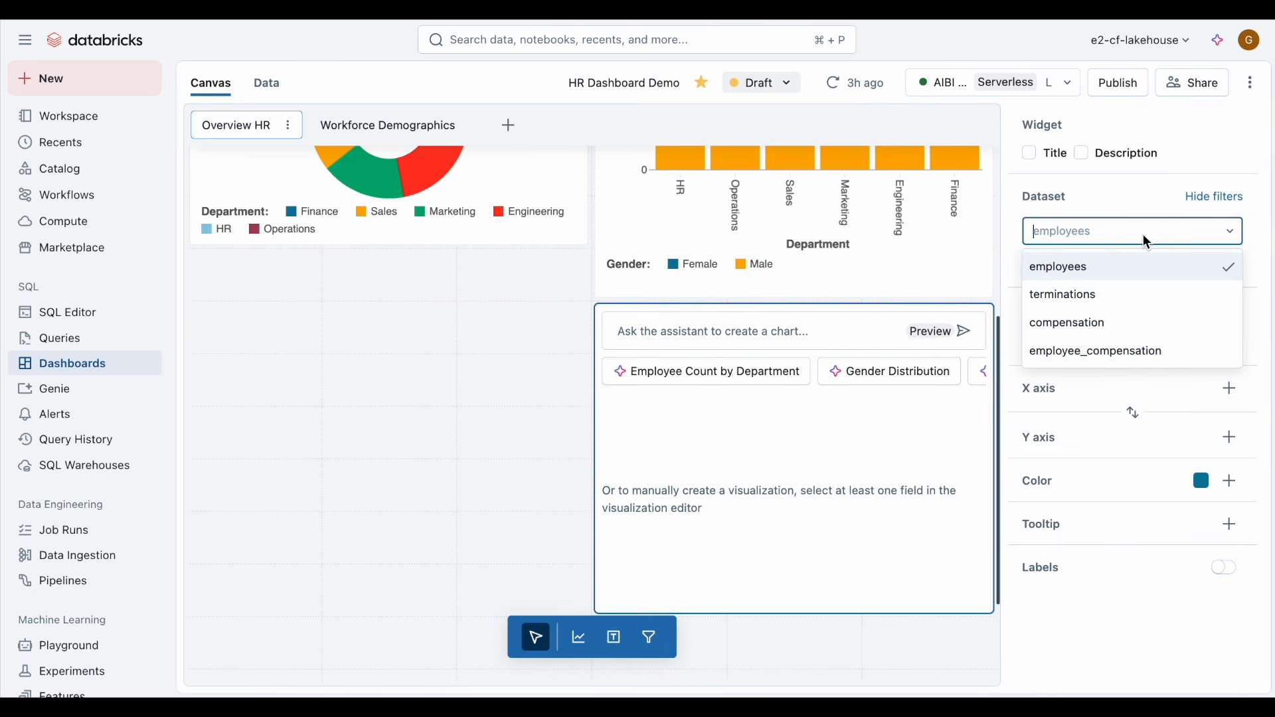
left_click(1149, 347)
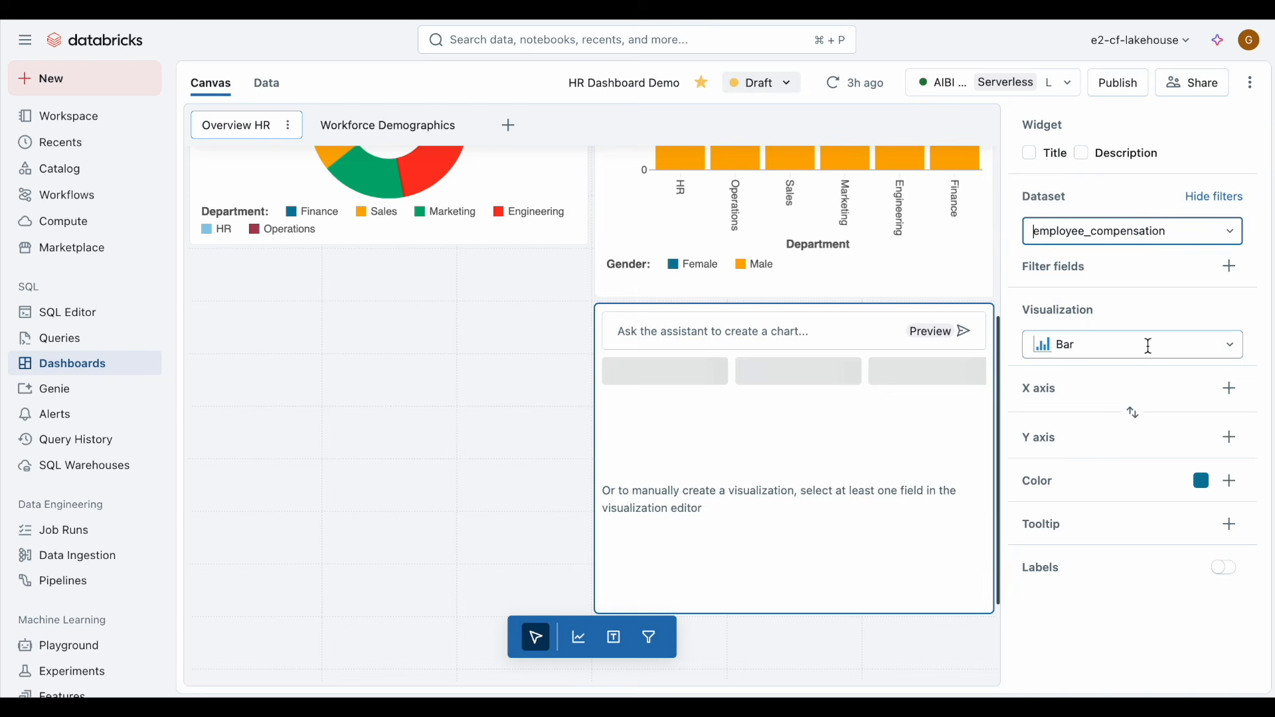
left_click(1233, 390)
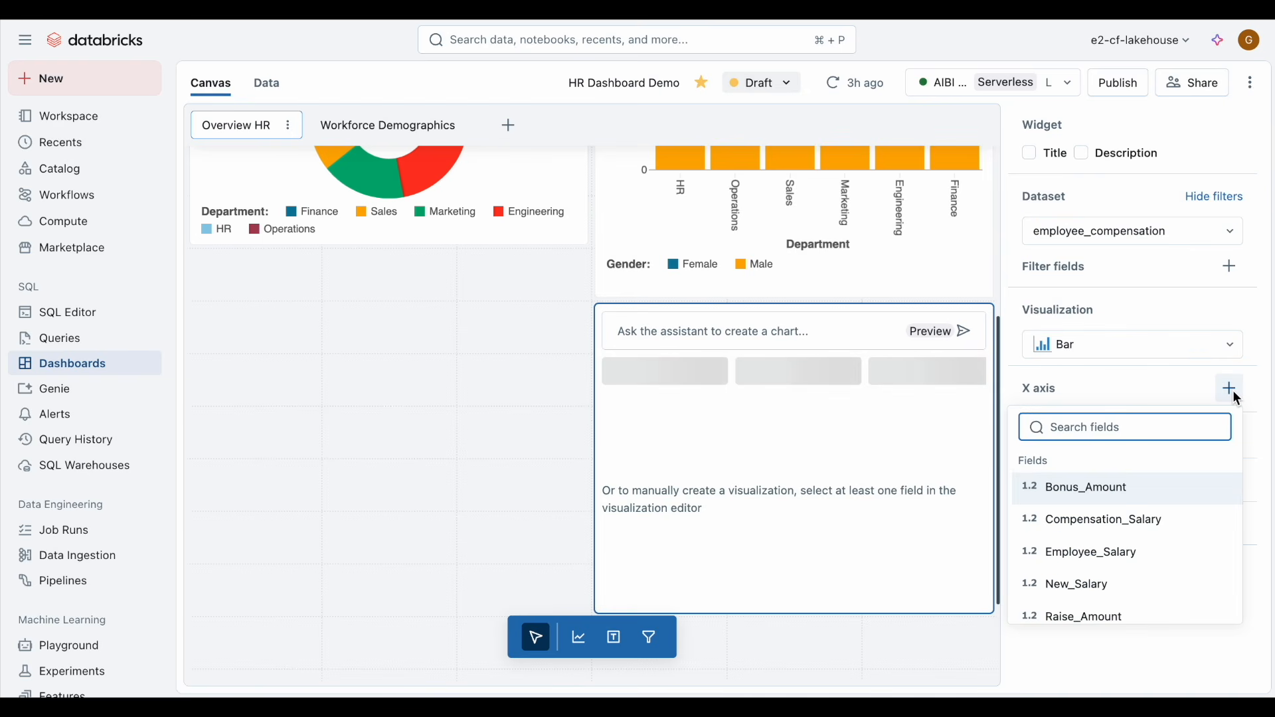
type("rat")
left_click(1124, 513)
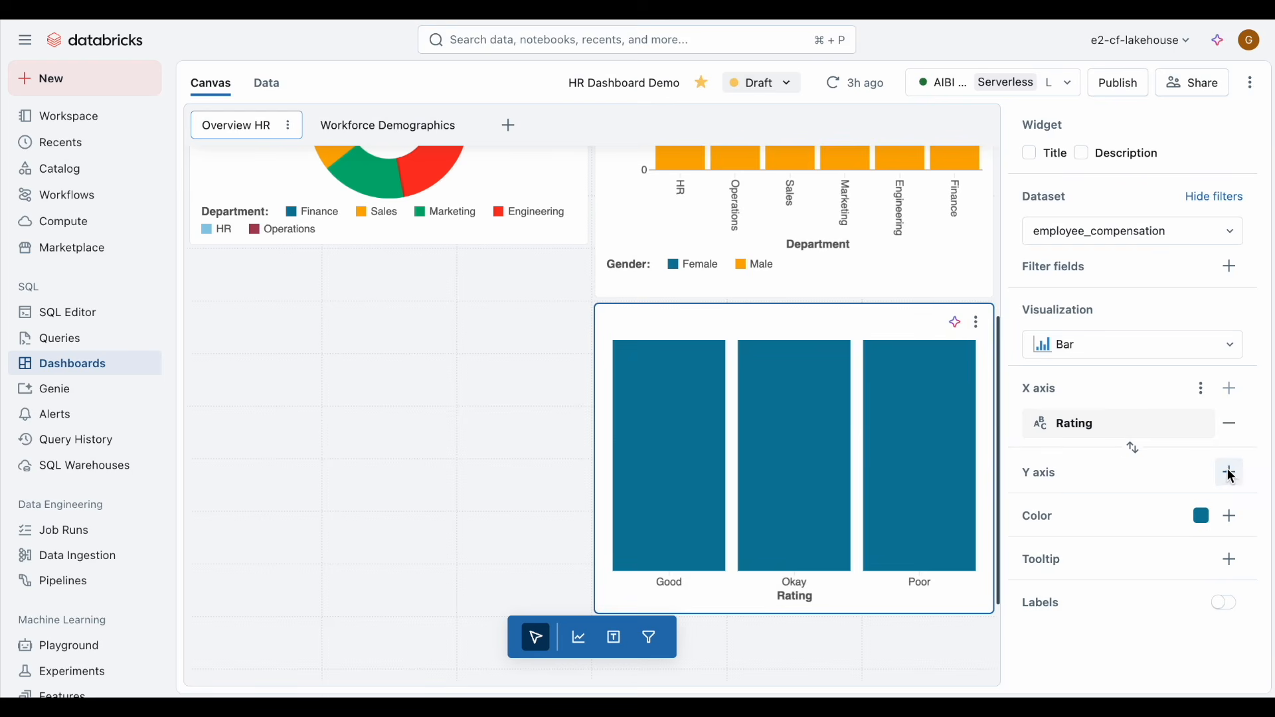
left_click(1231, 475)
type("pay")
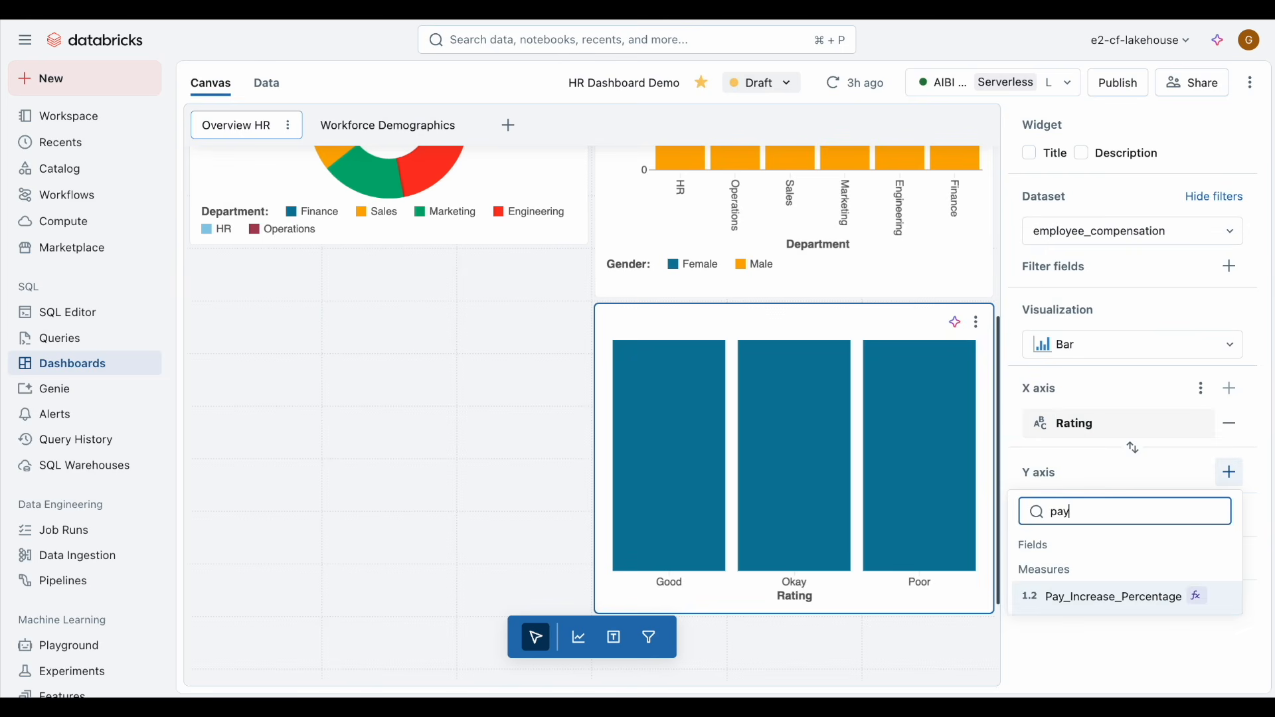
left_click(1140, 595)
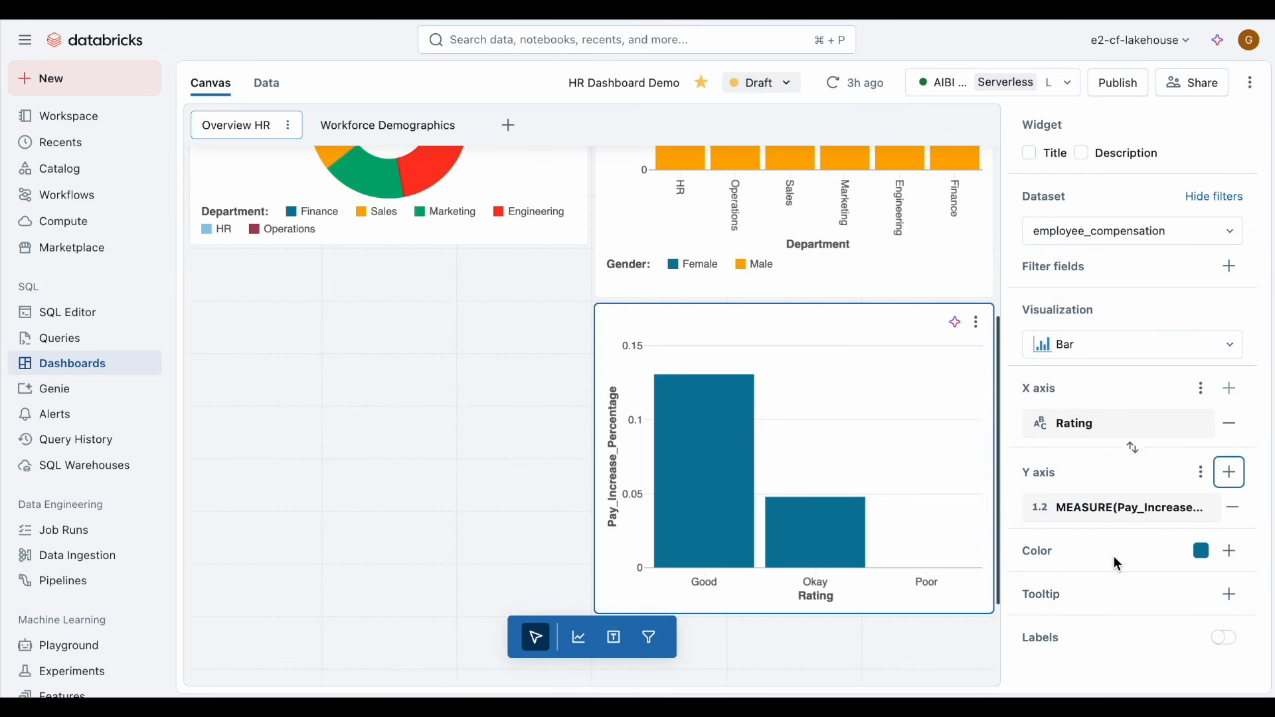
Step: Add a filter widget above the department chart using the Gender field from the employees dataset
scroll(251, 273, "up", 5)
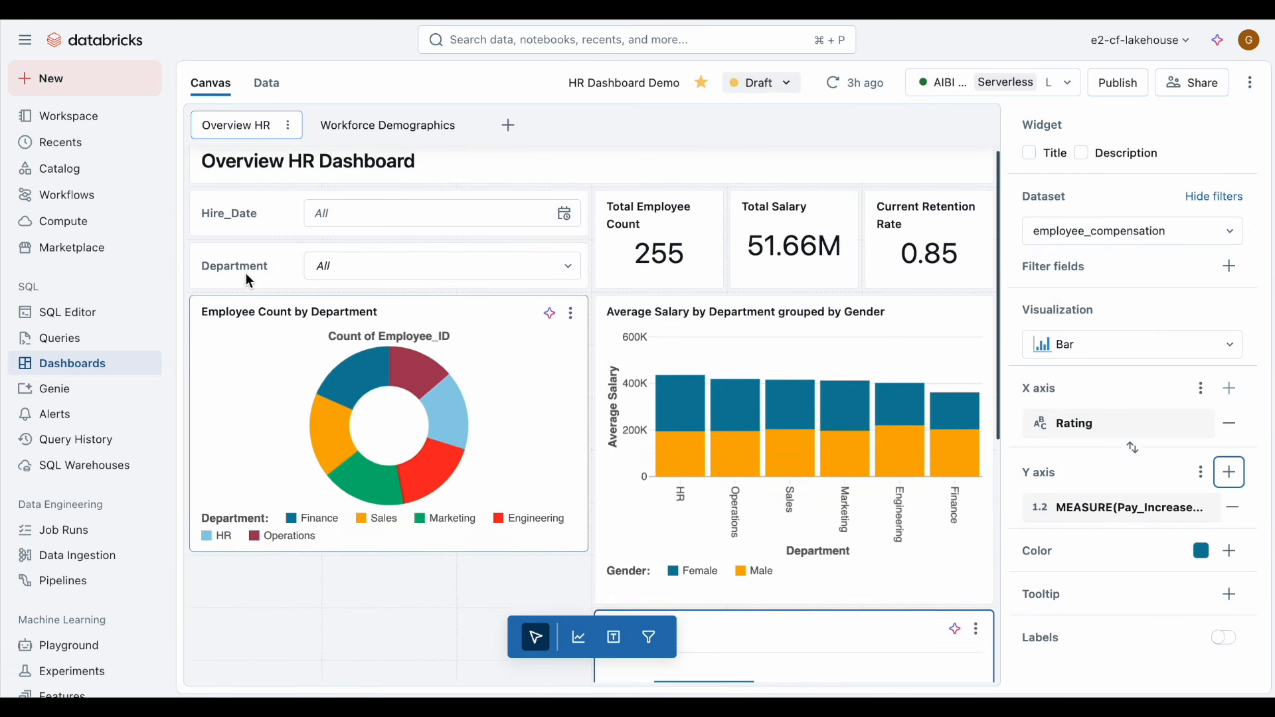
left_click(650, 638)
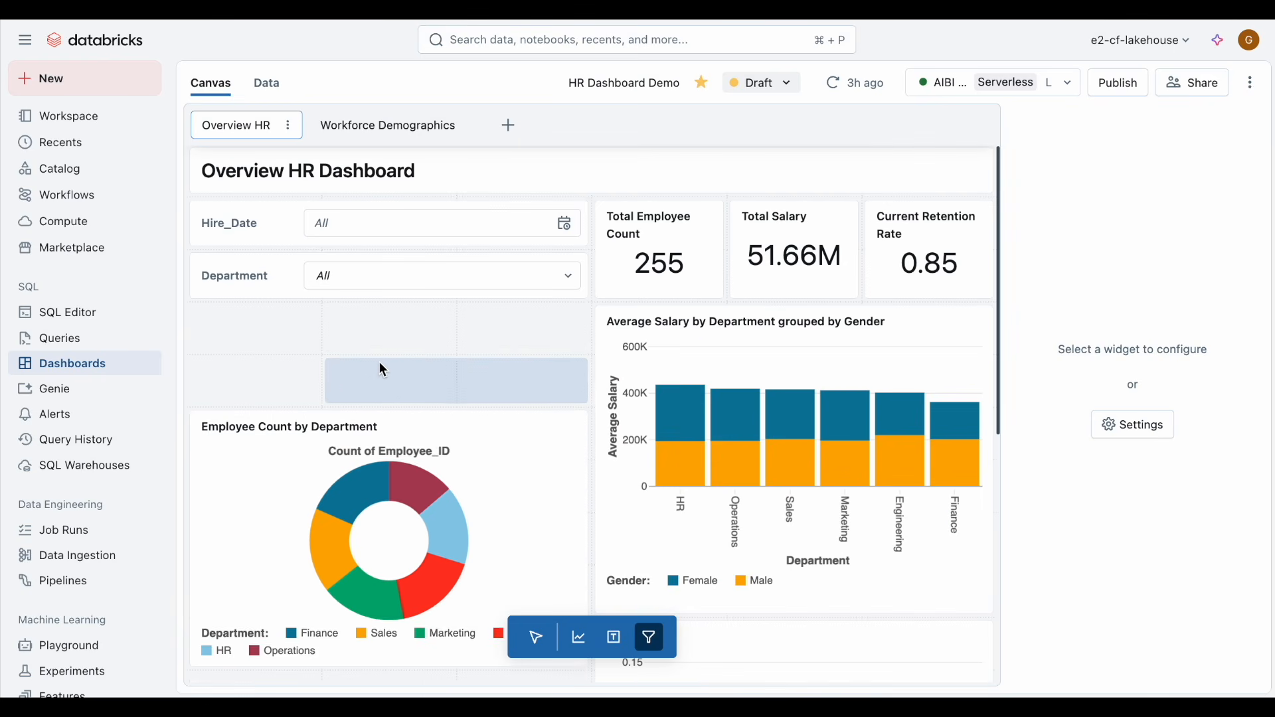
left_click(513, 336)
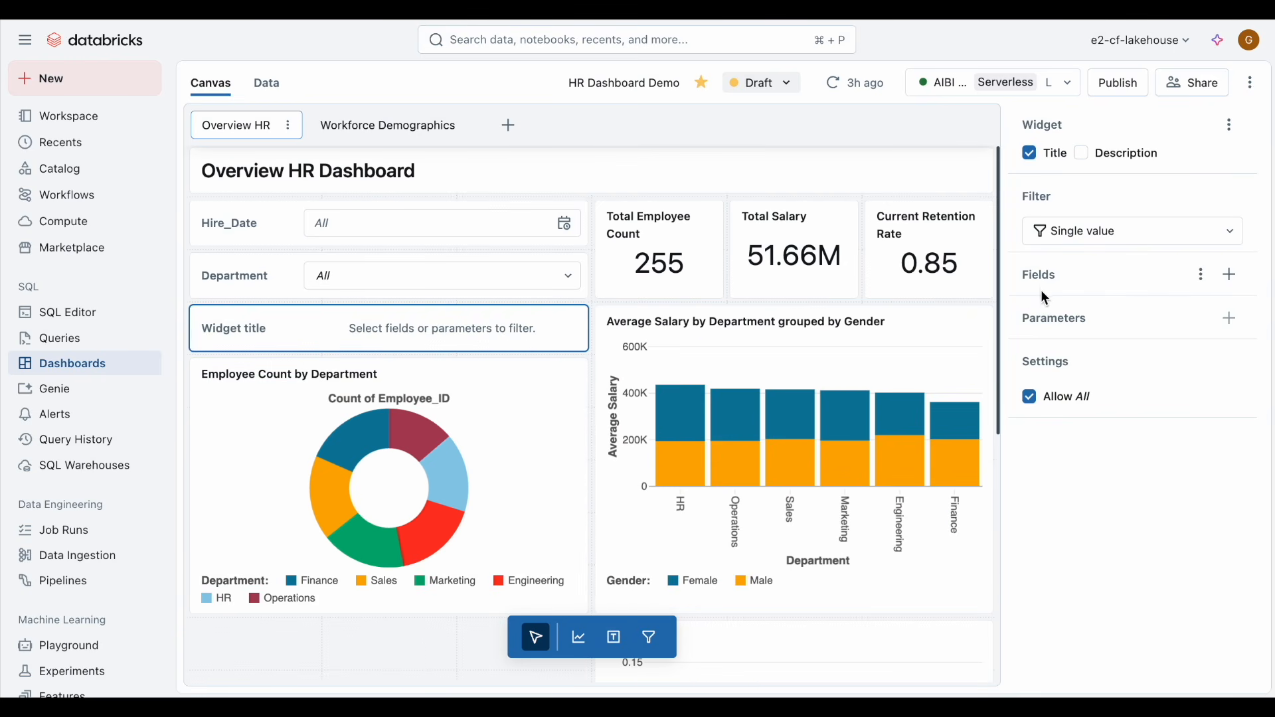
left_click(1231, 276)
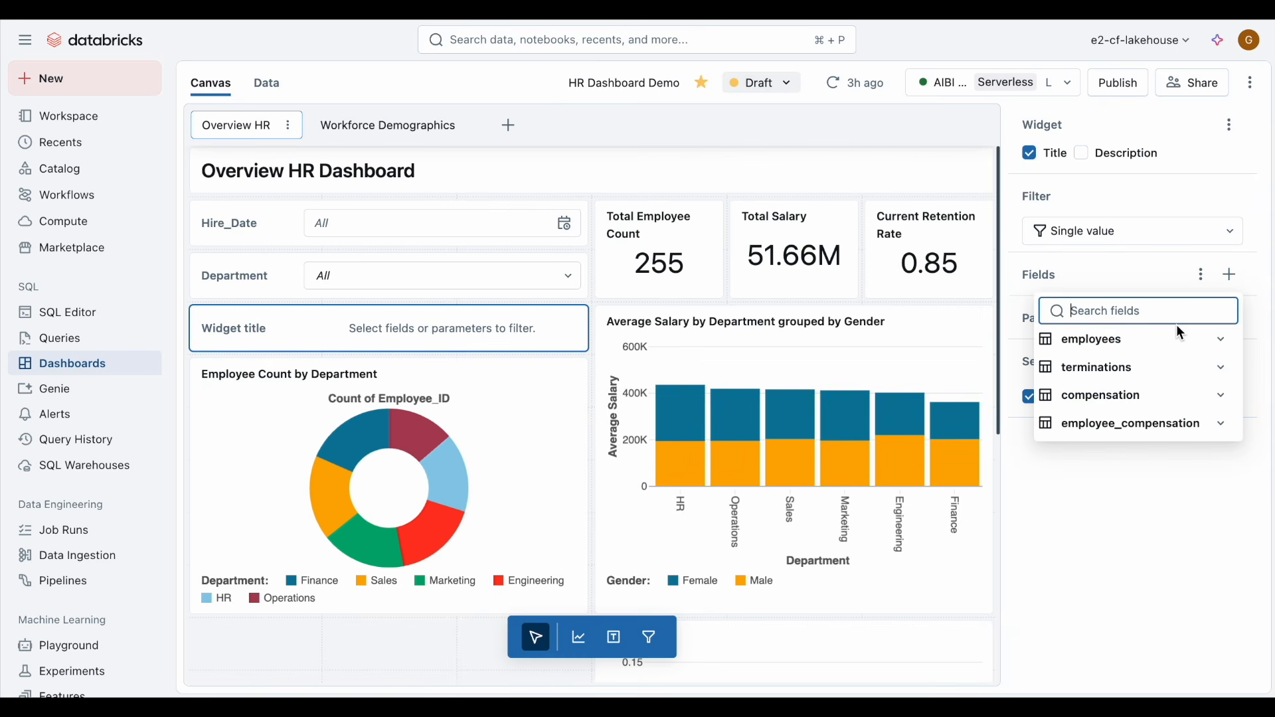
left_click(1166, 340)
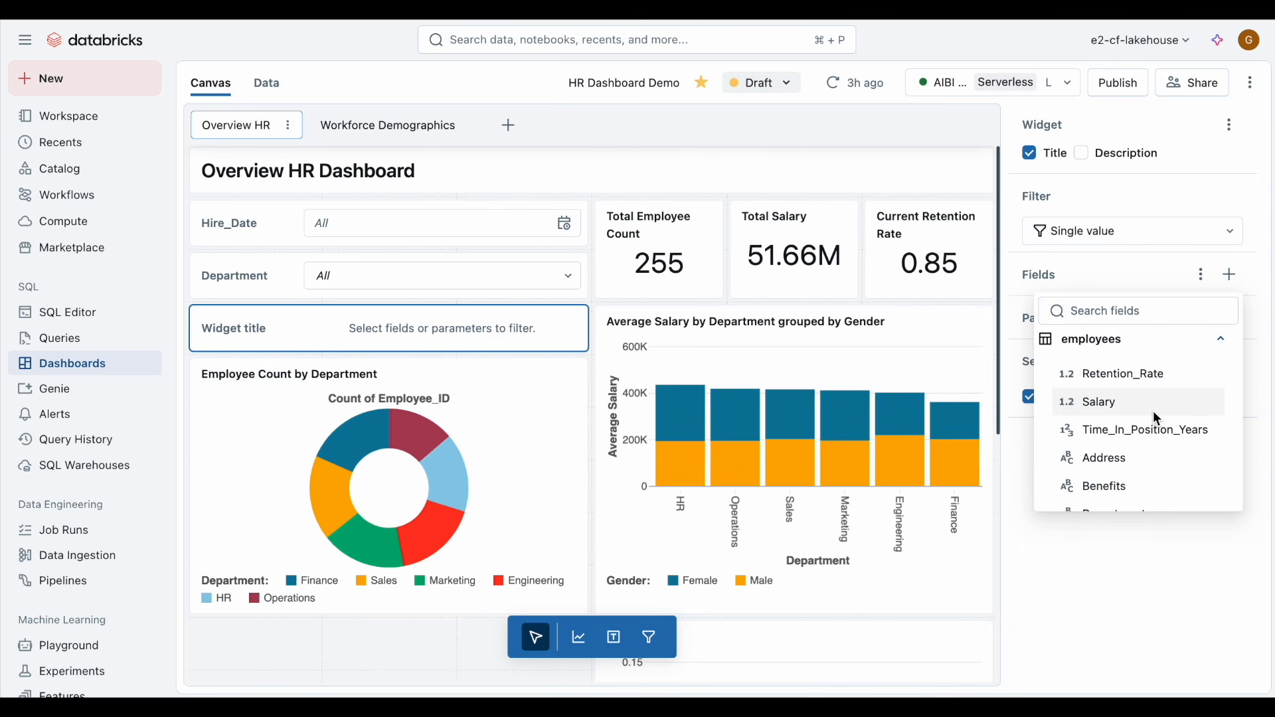
scroll(1149, 412, "down", 3)
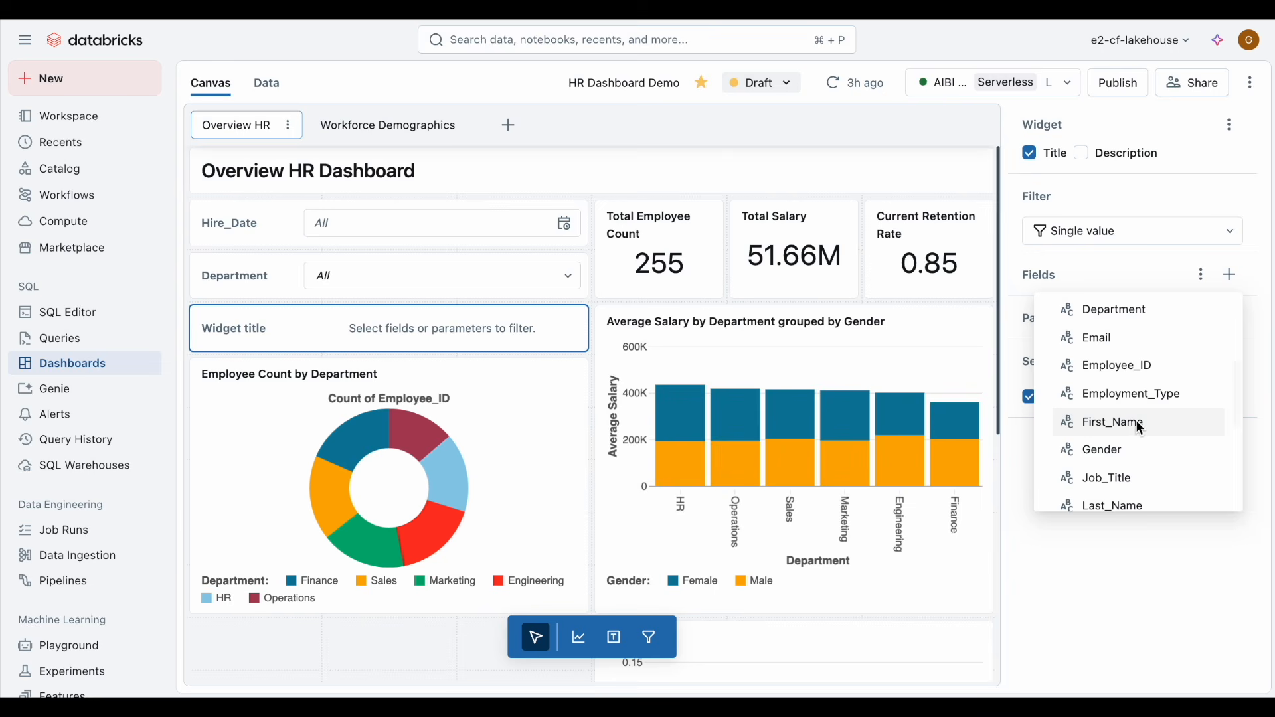
left_click(1126, 450)
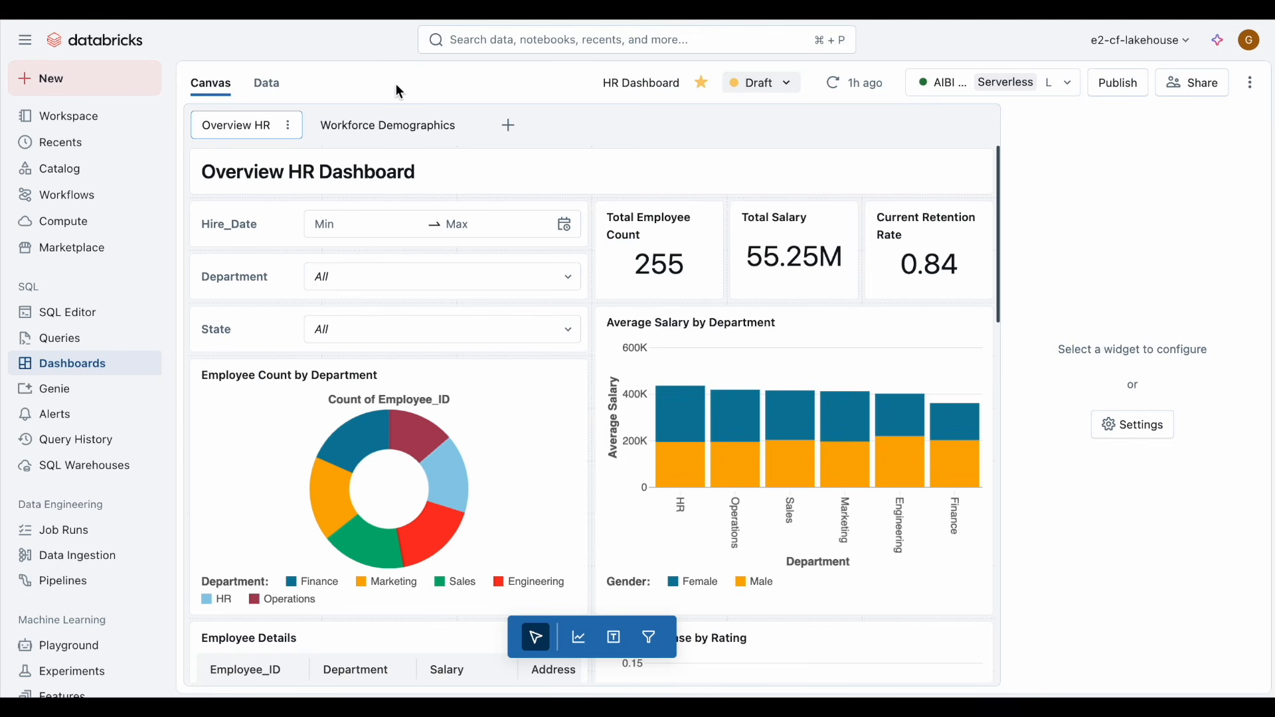
Step: Publish the HR dashboard with Embed credentials (default) selected
left_click(400, 125)
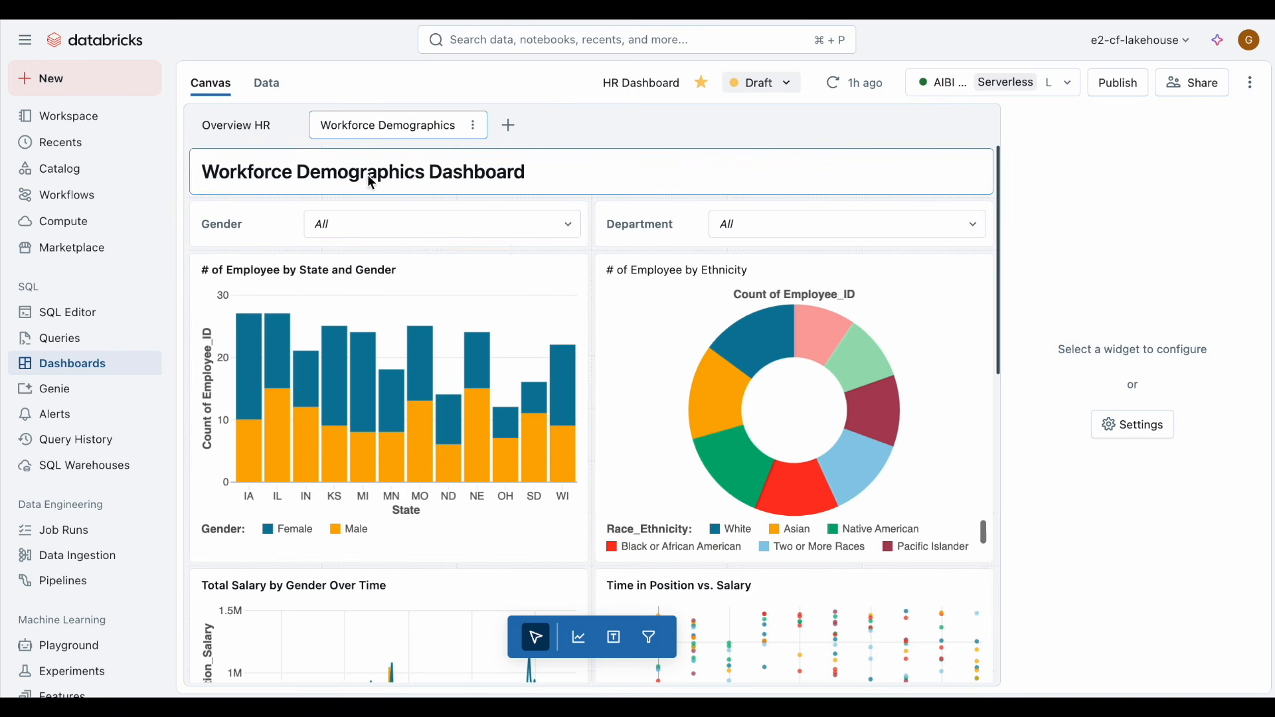
left_click(254, 132)
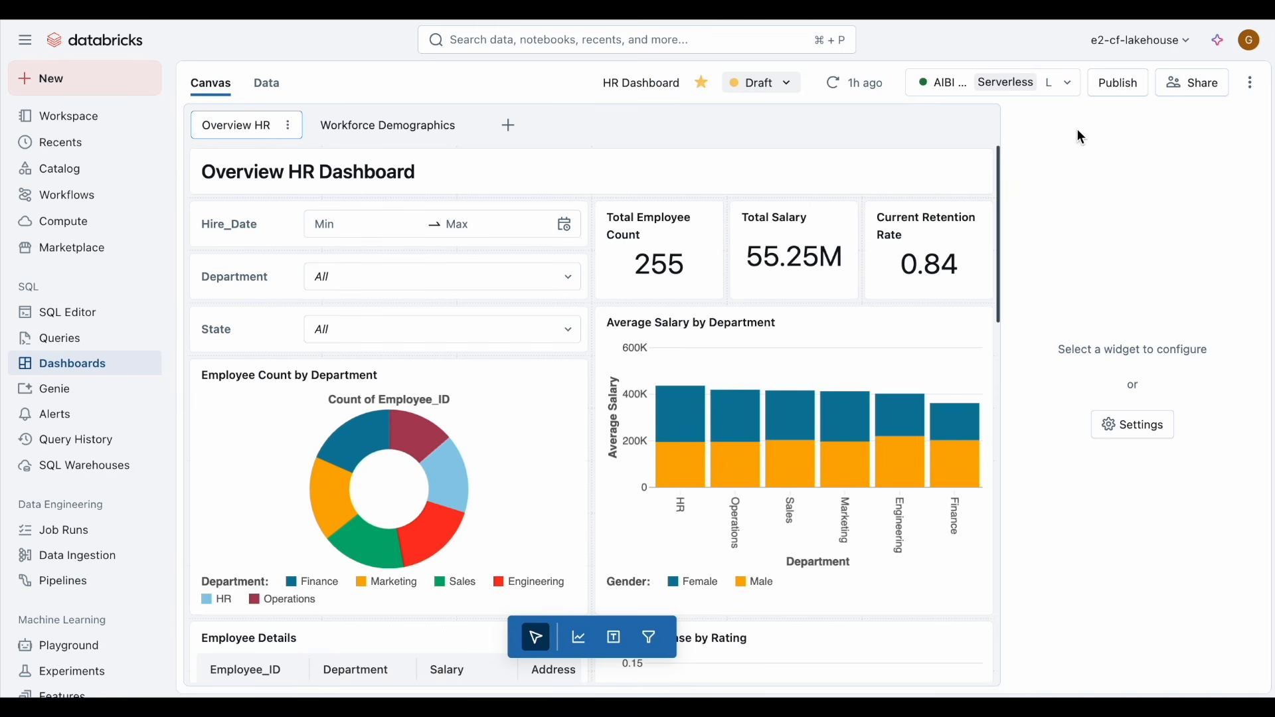
left_click(1107, 91)
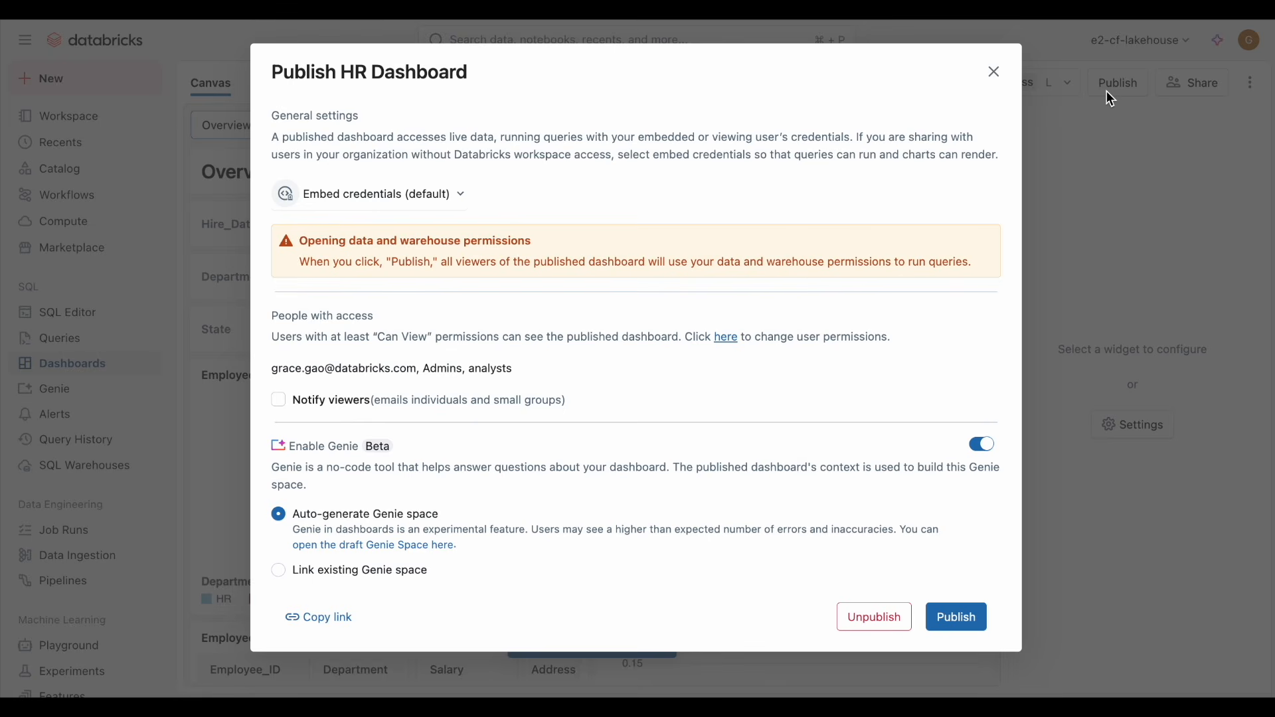
left_click(441, 197)
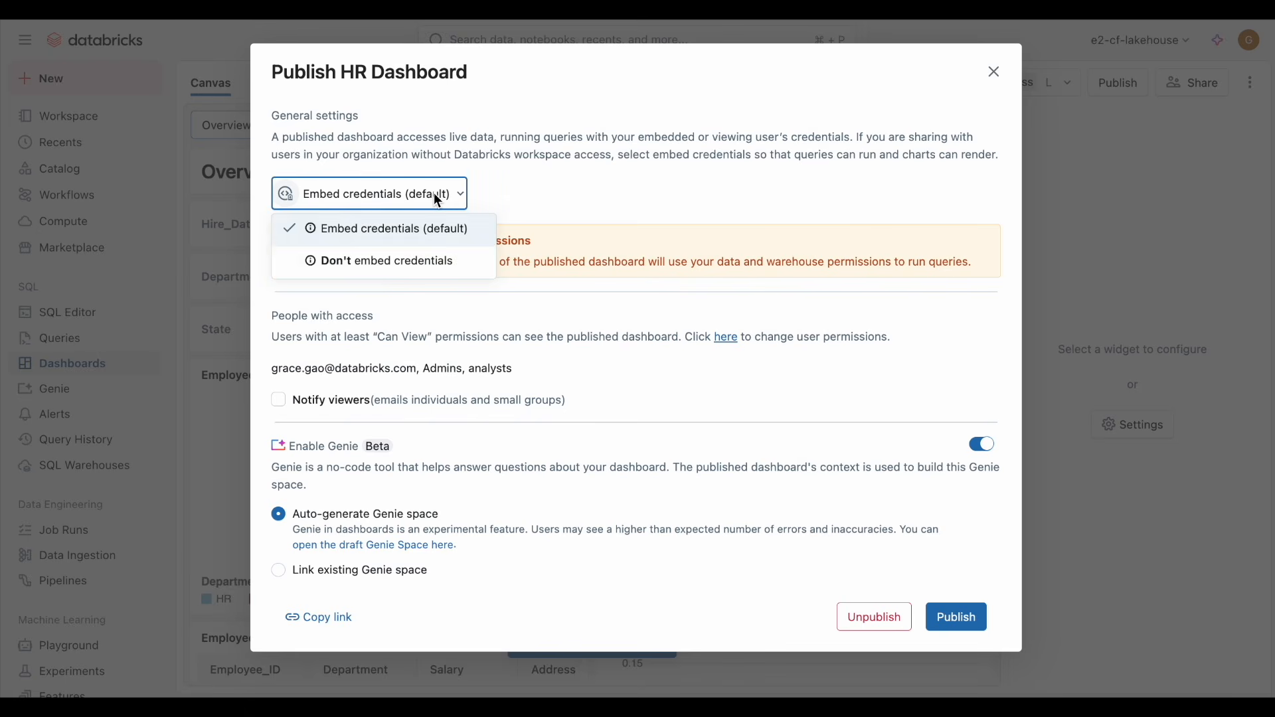
left_click(435, 232)
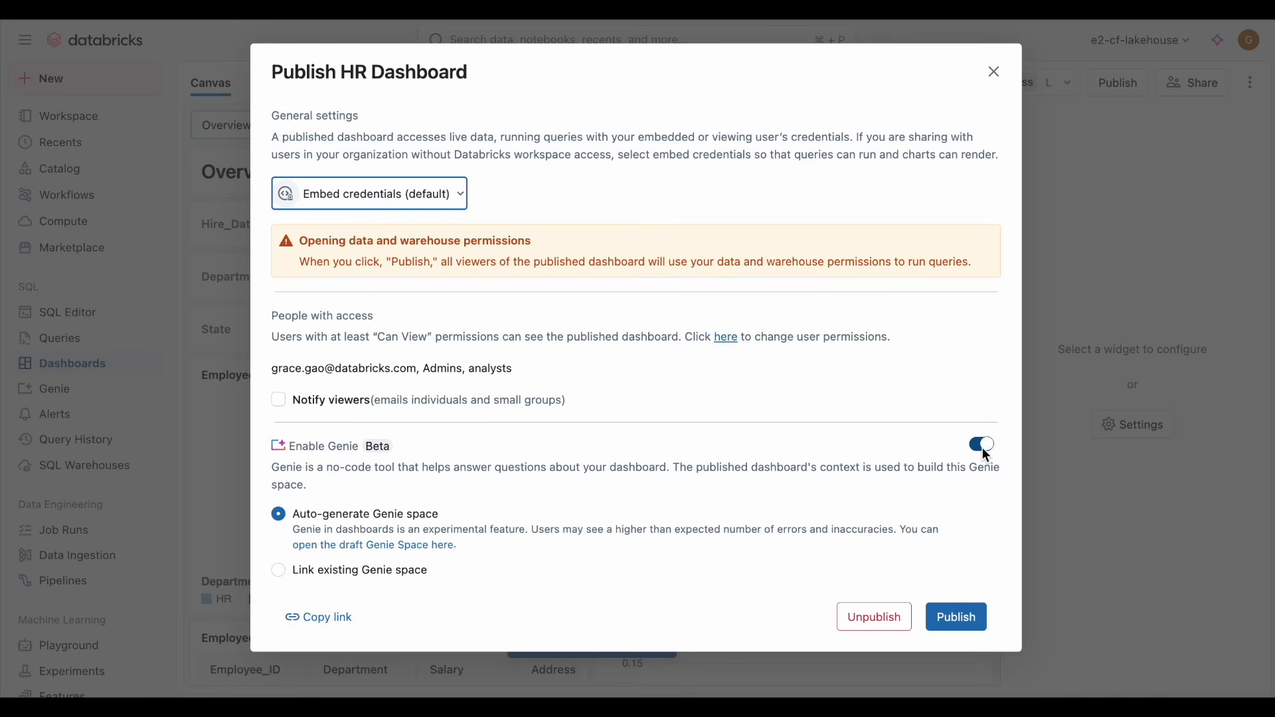
left_click(971, 611)
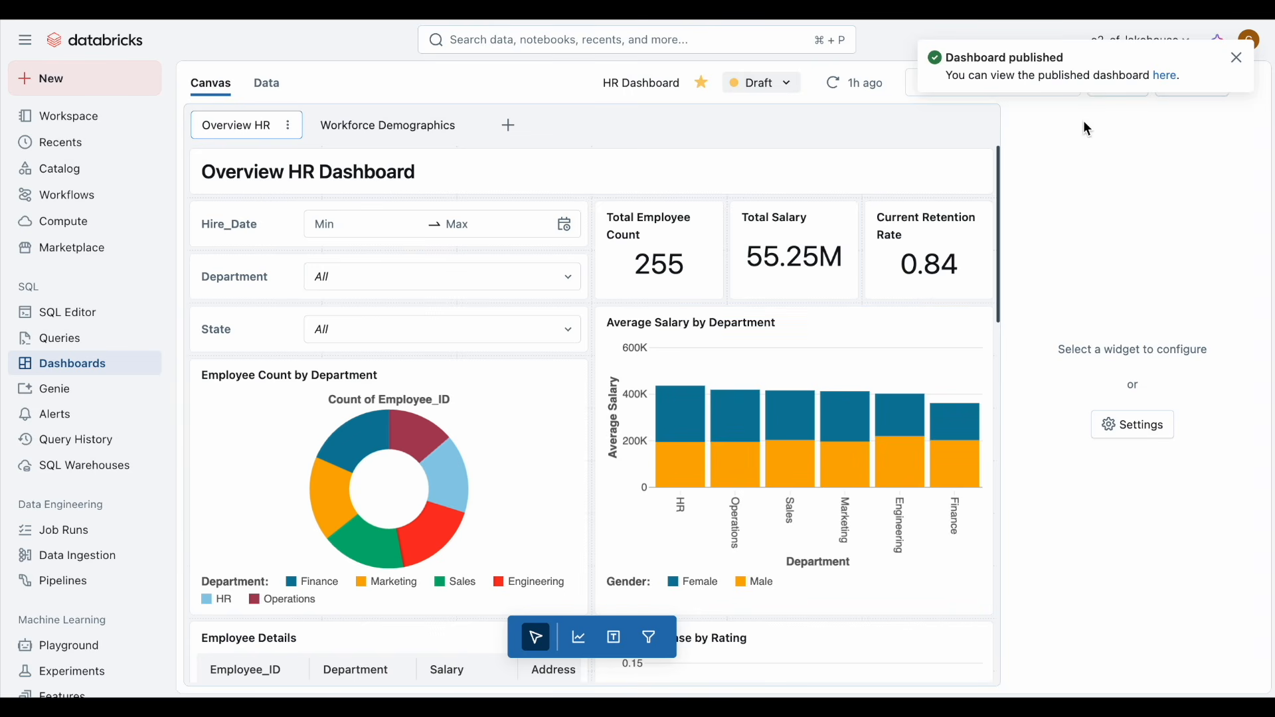
left_click(1236, 57)
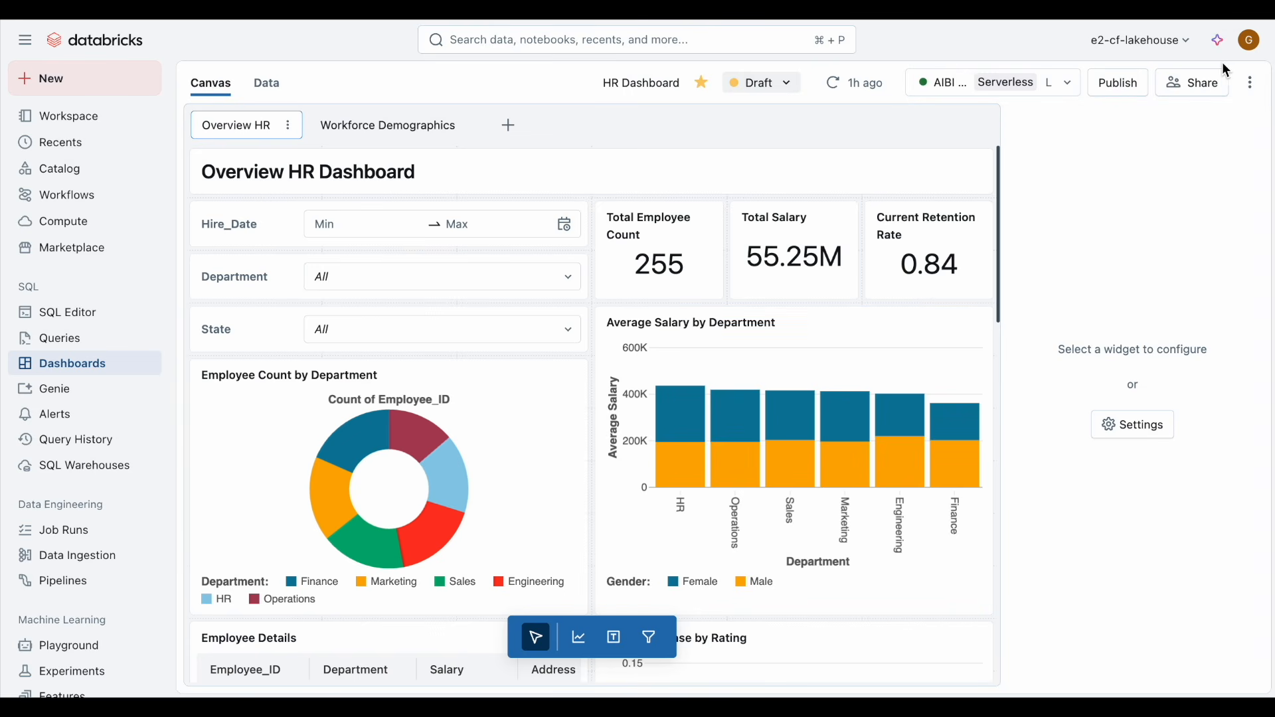
Step: Share the dashboard with the fr_analysts group at Can View permission, then open the embed dashboard code
left_click(1165, 83)
left_click(825, 251)
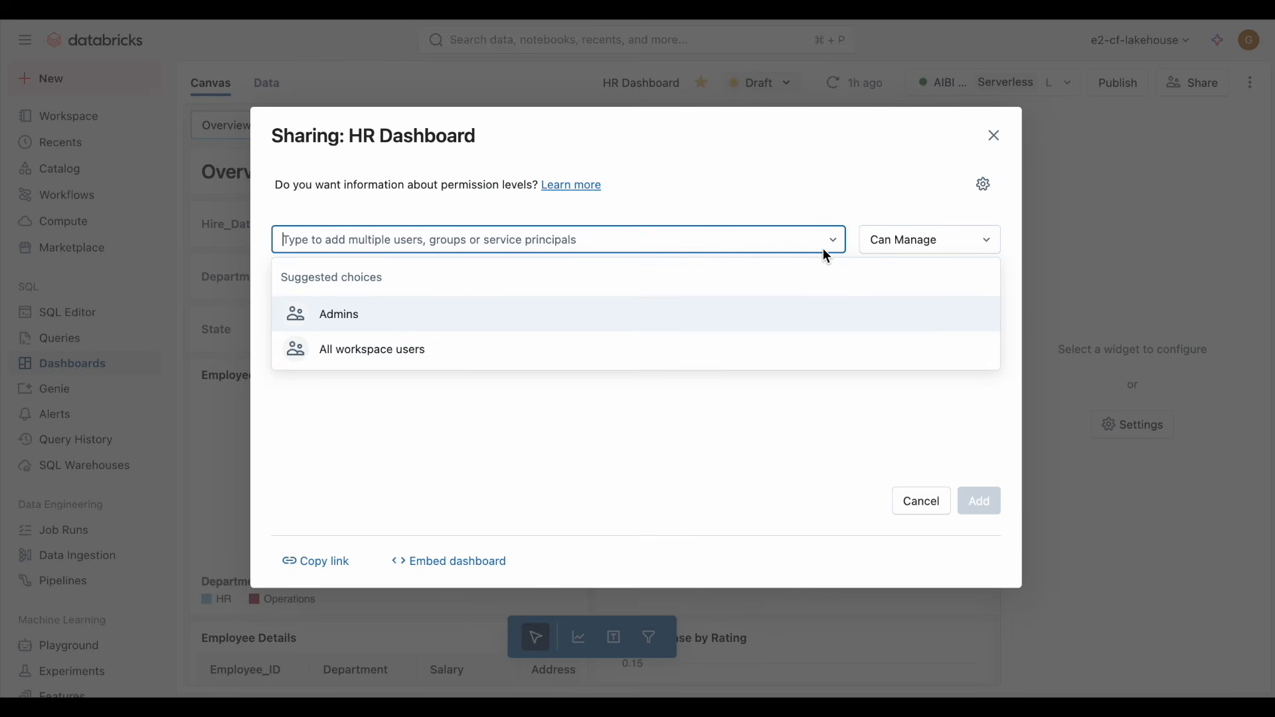
type("ana")
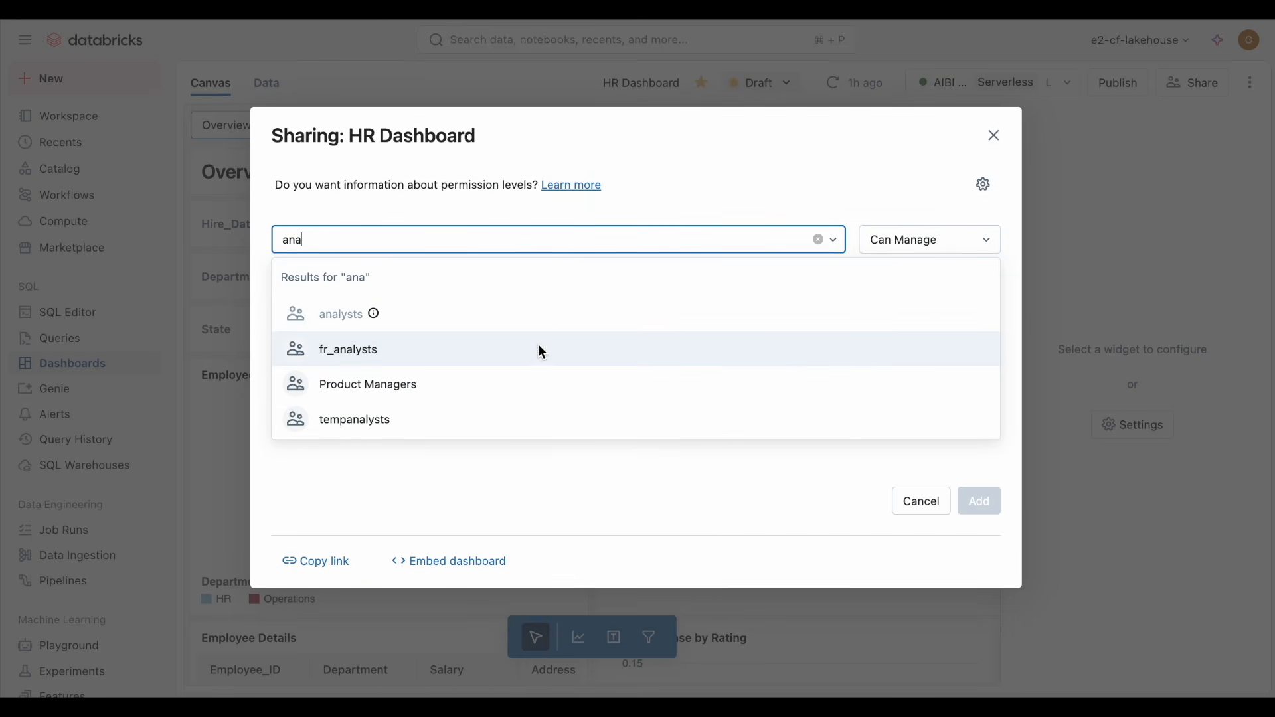
left_click(490, 348)
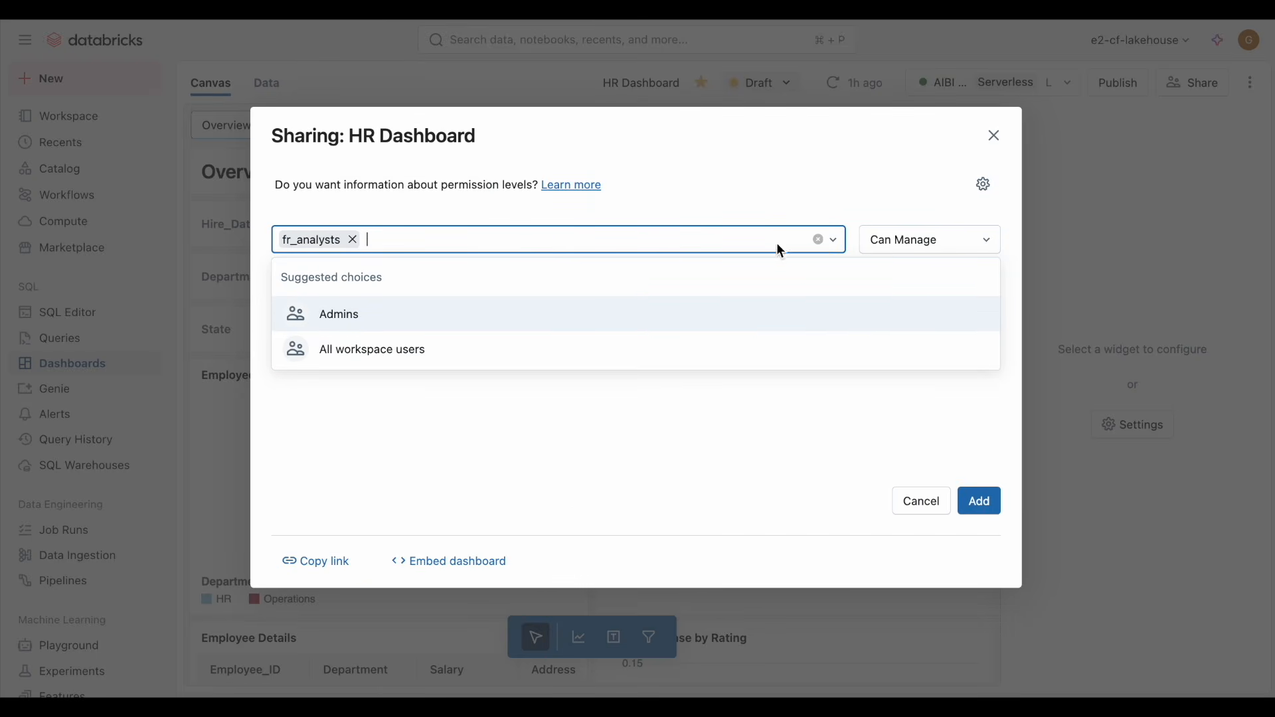
left_click(886, 240)
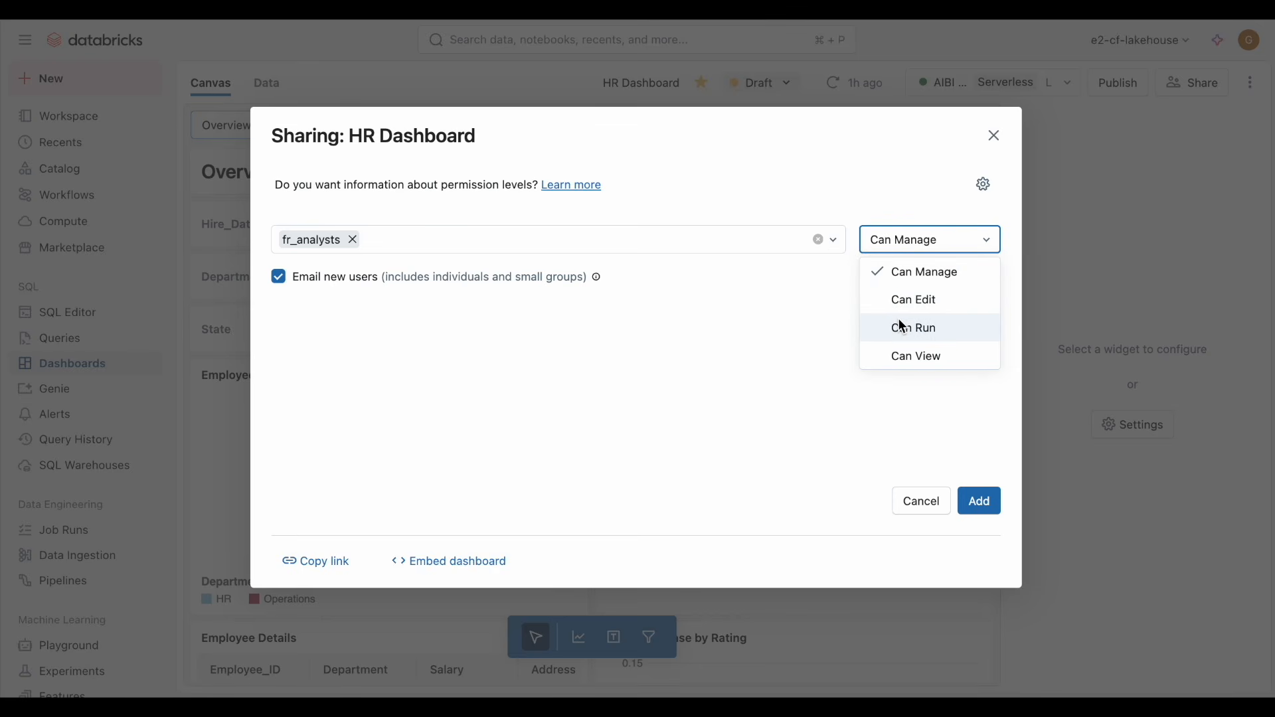
left_click(901, 357)
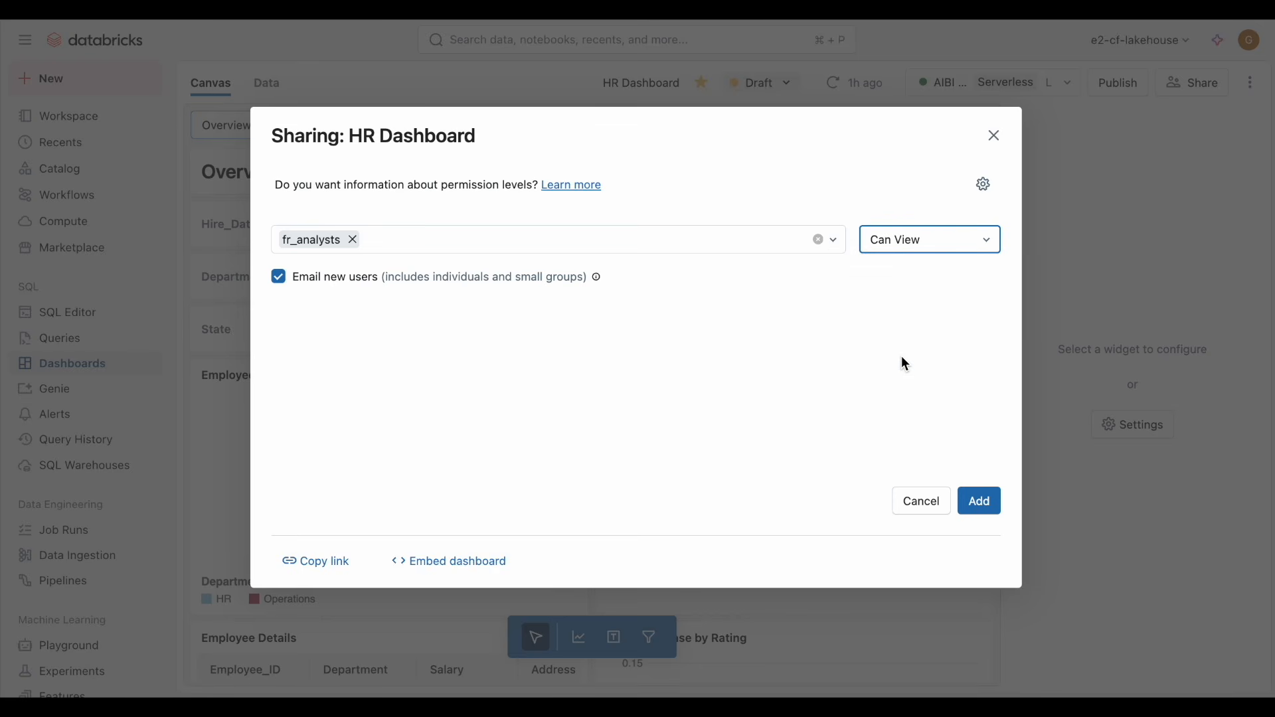
left_click(979, 504)
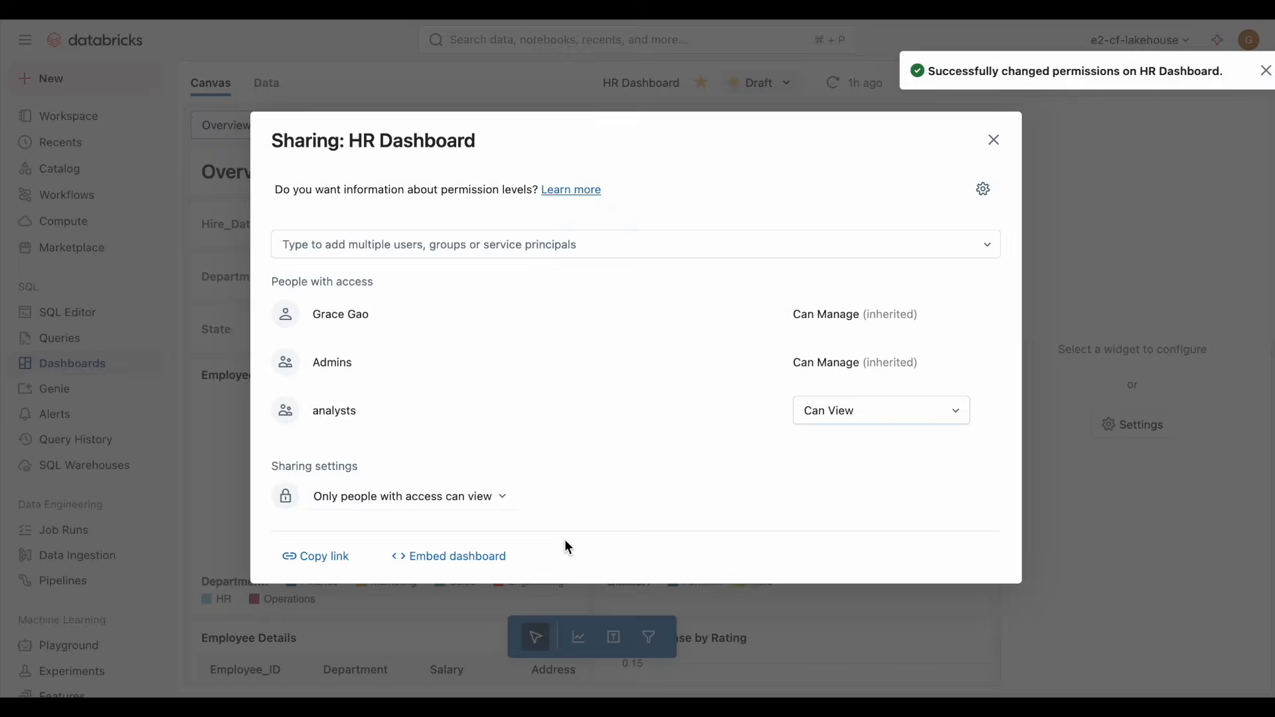
left_click(467, 572)
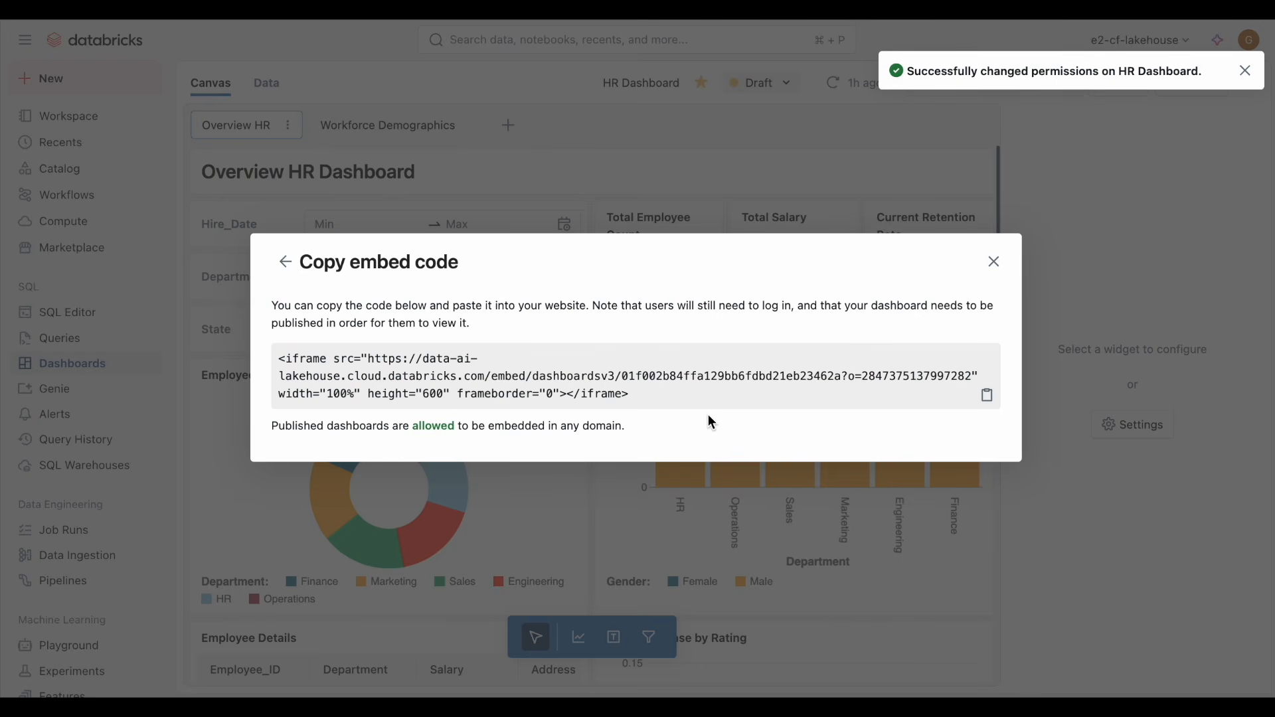
Step: Switch to the published dashboard and create a daily schedule at 02:27 Pacific Time
left_click(994, 262)
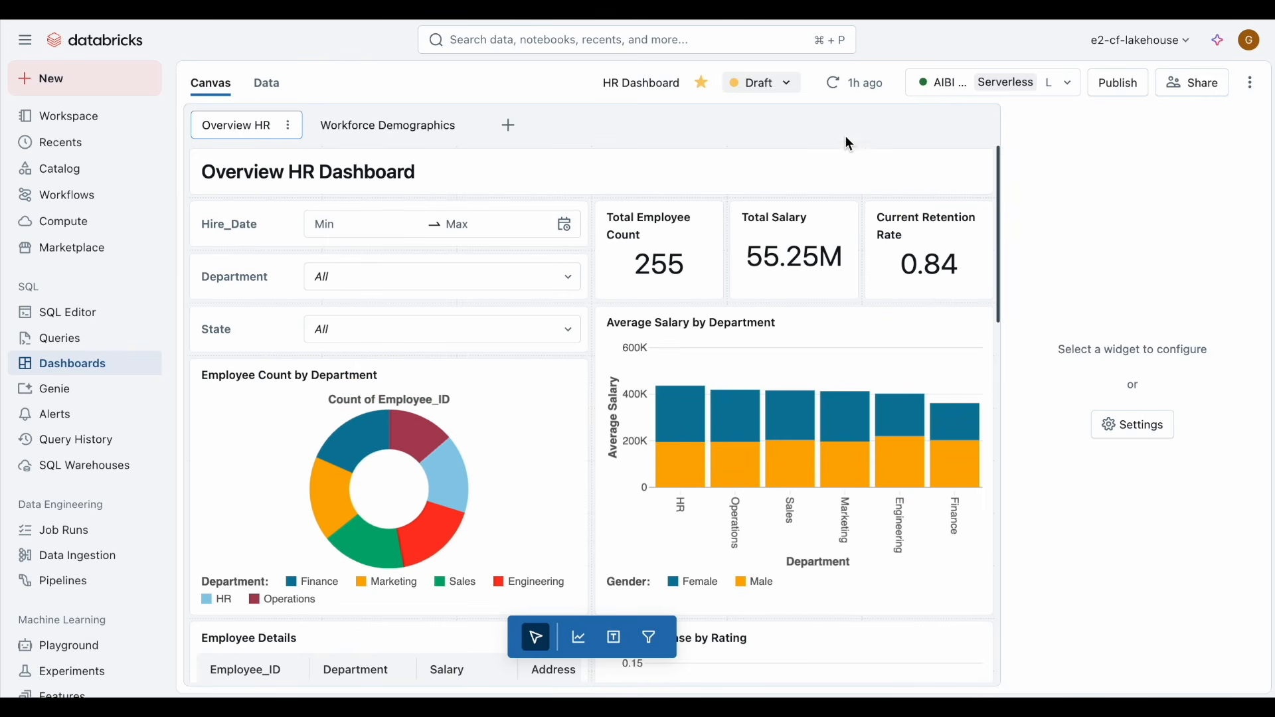
left_click(777, 88)
left_click(781, 154)
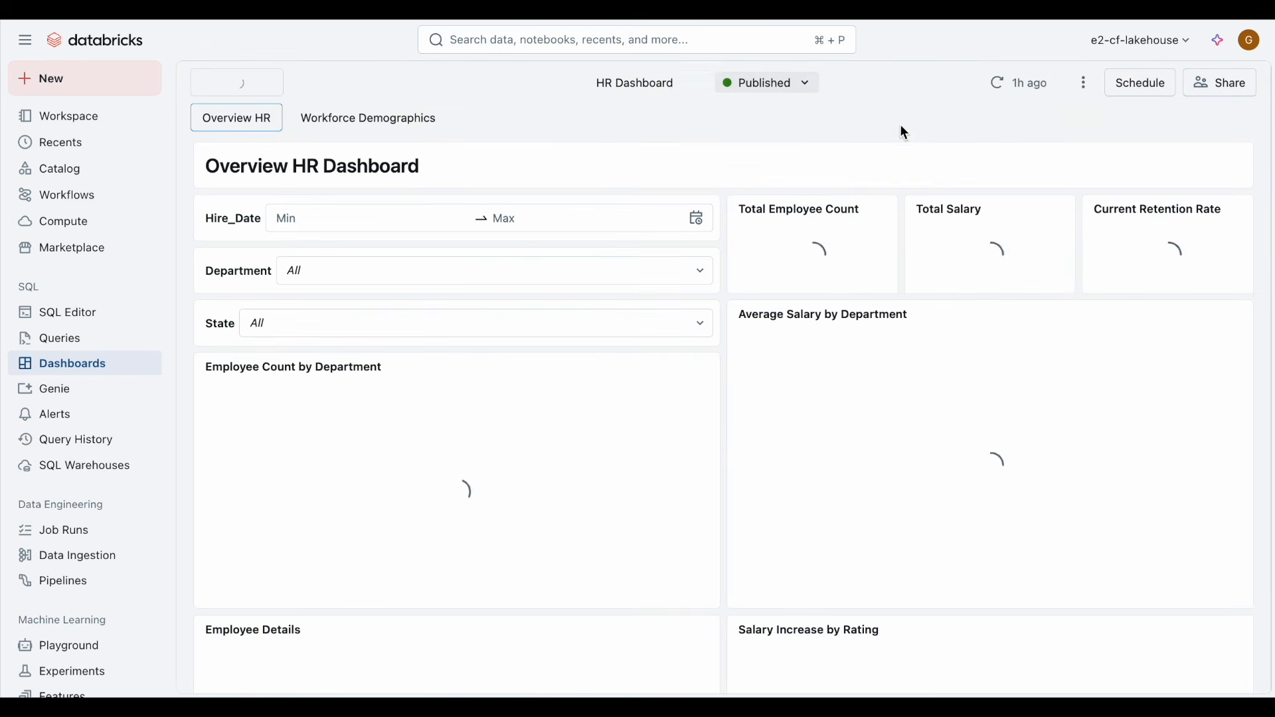
left_click(1123, 90)
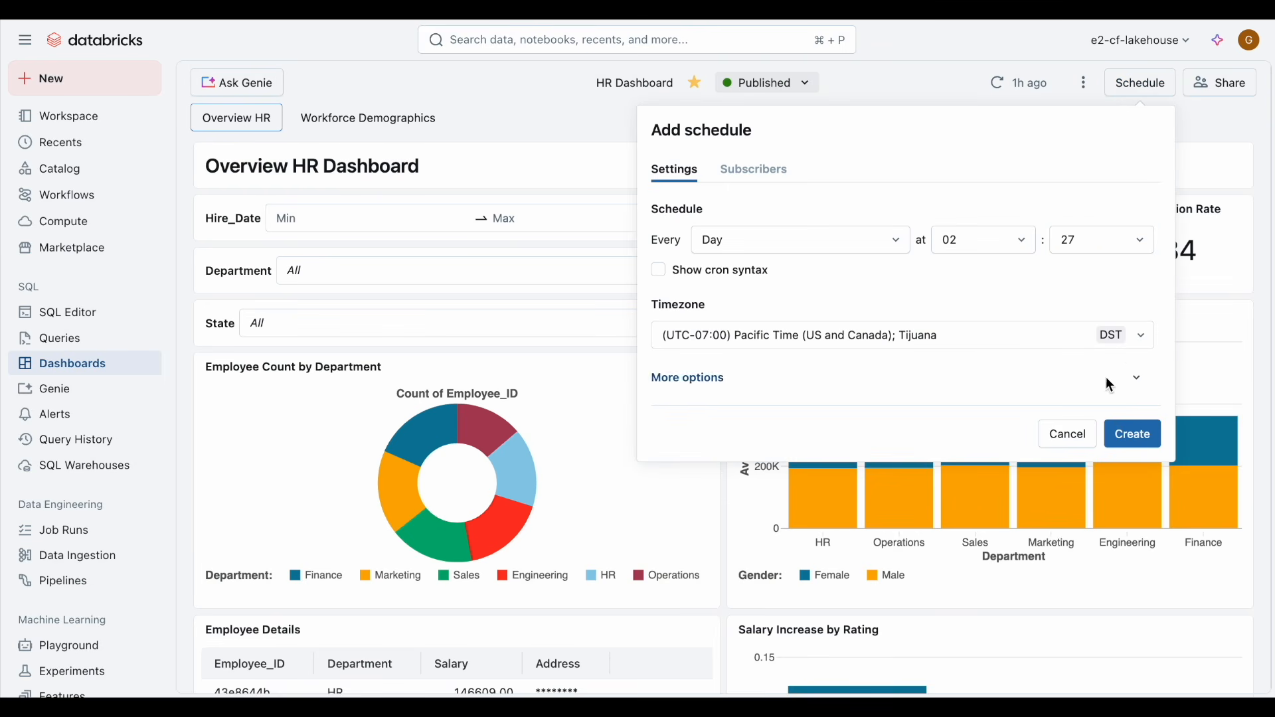
left_click(1133, 435)
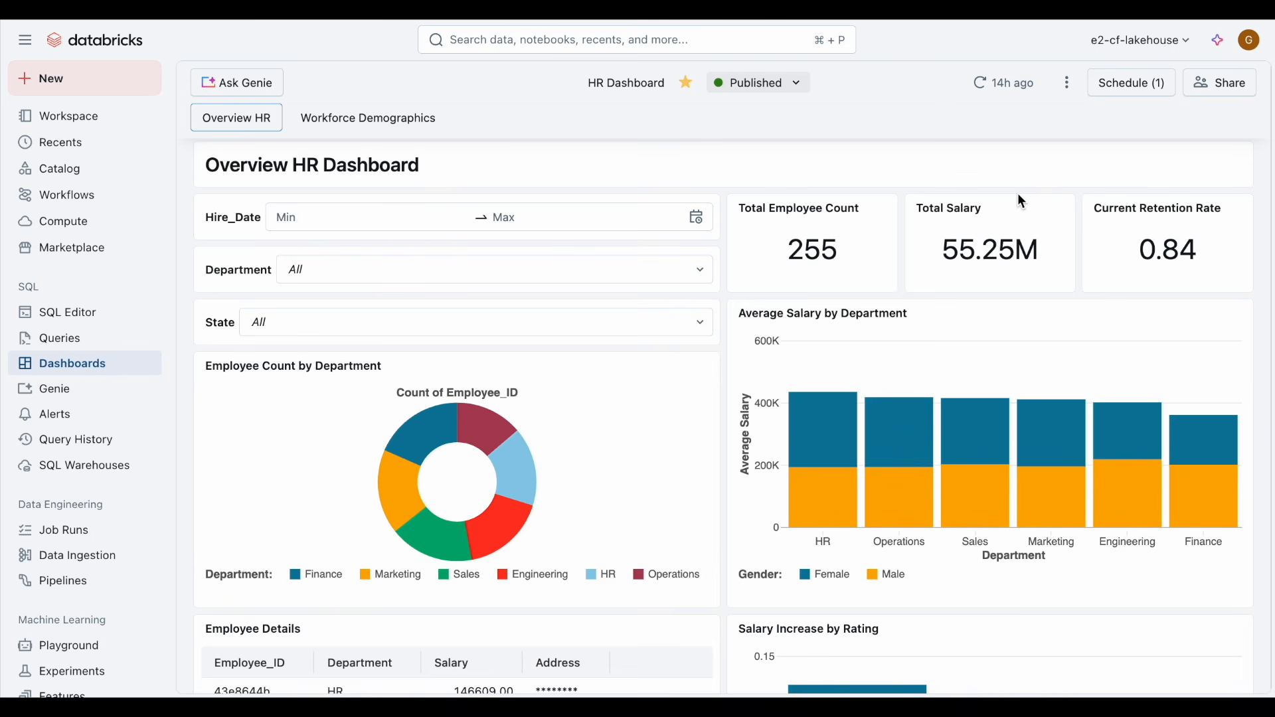
Step: Open the HR Analytics Genie space from the dashboard and add the terminations table to its data
left_click(256, 85)
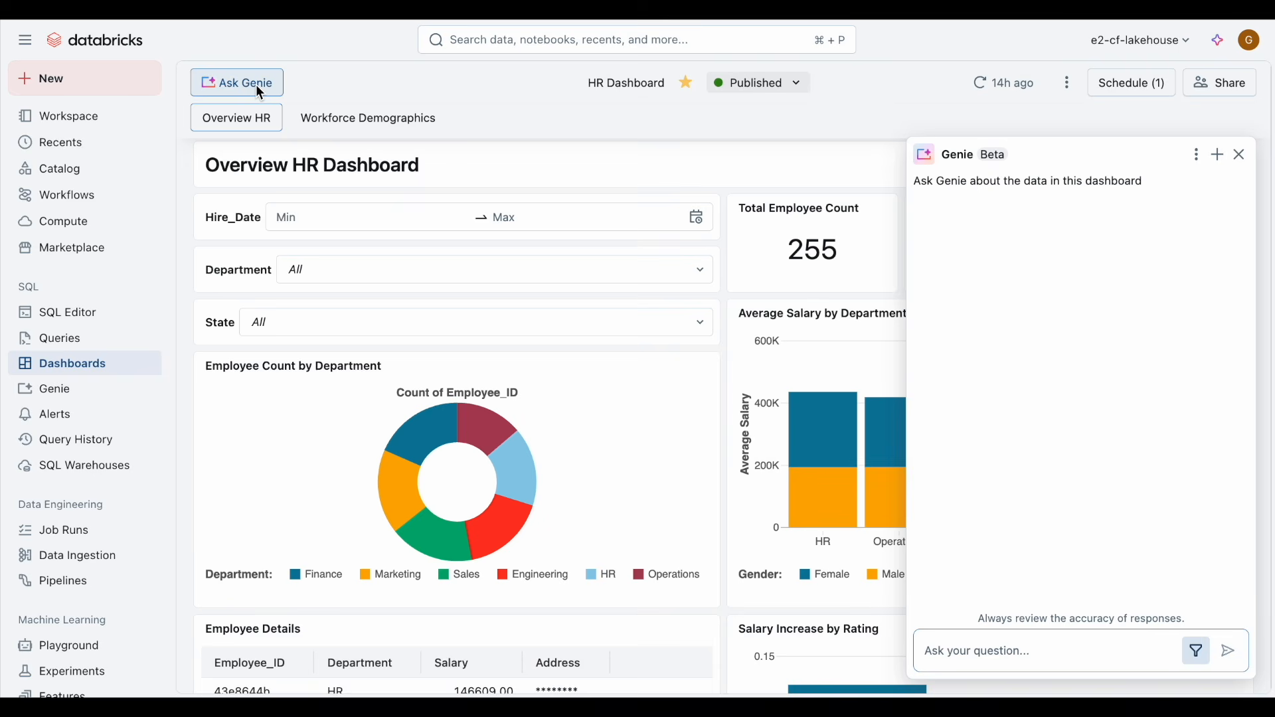
left_click(257, 88)
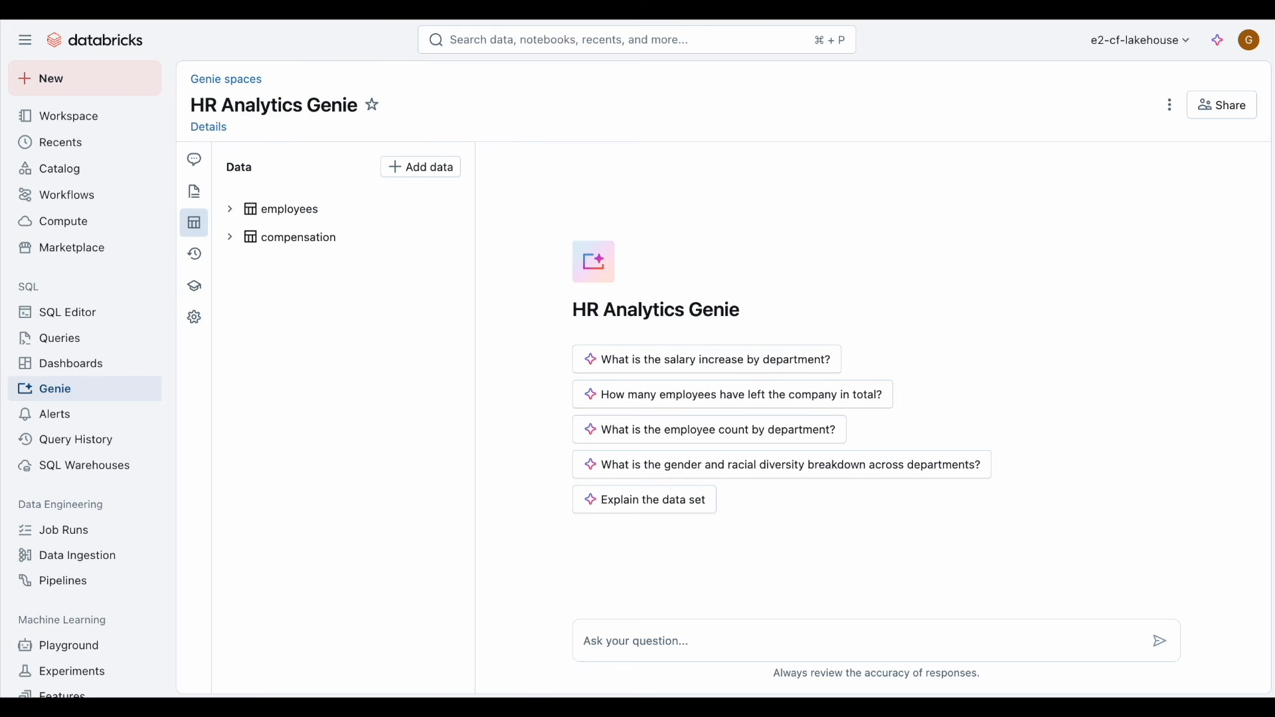
left_click(423, 167)
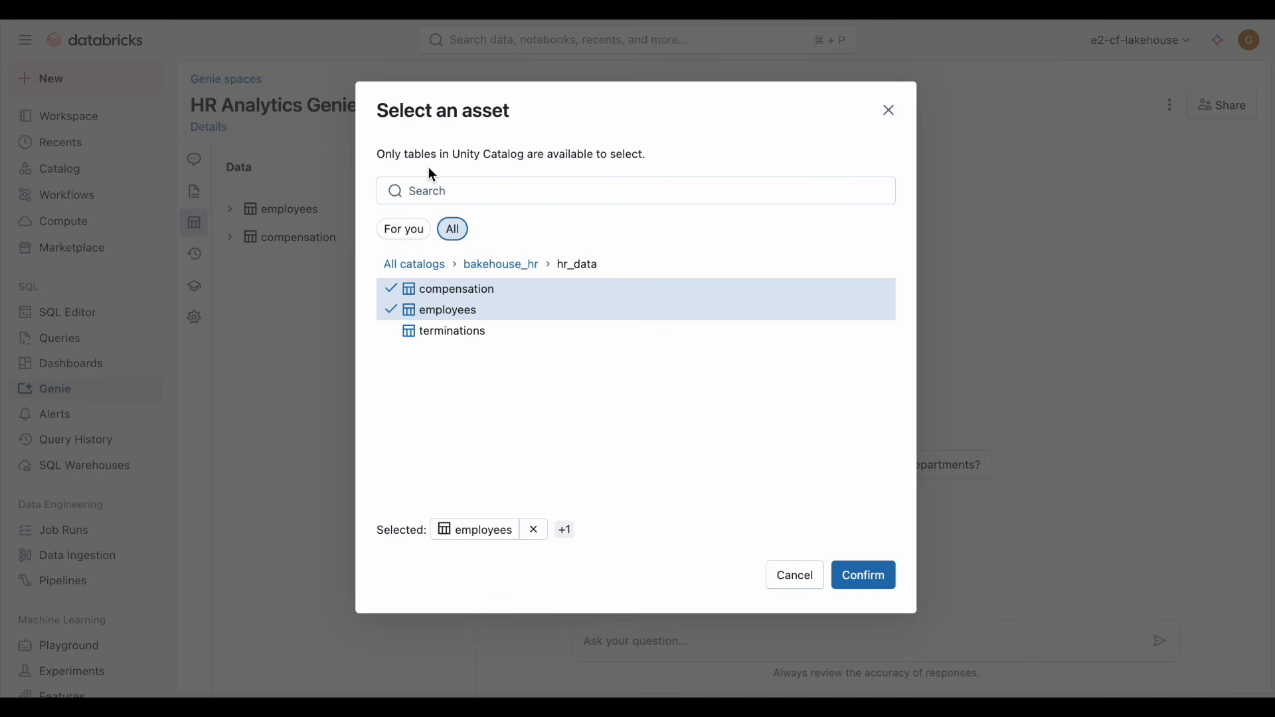
left_click(514, 334)
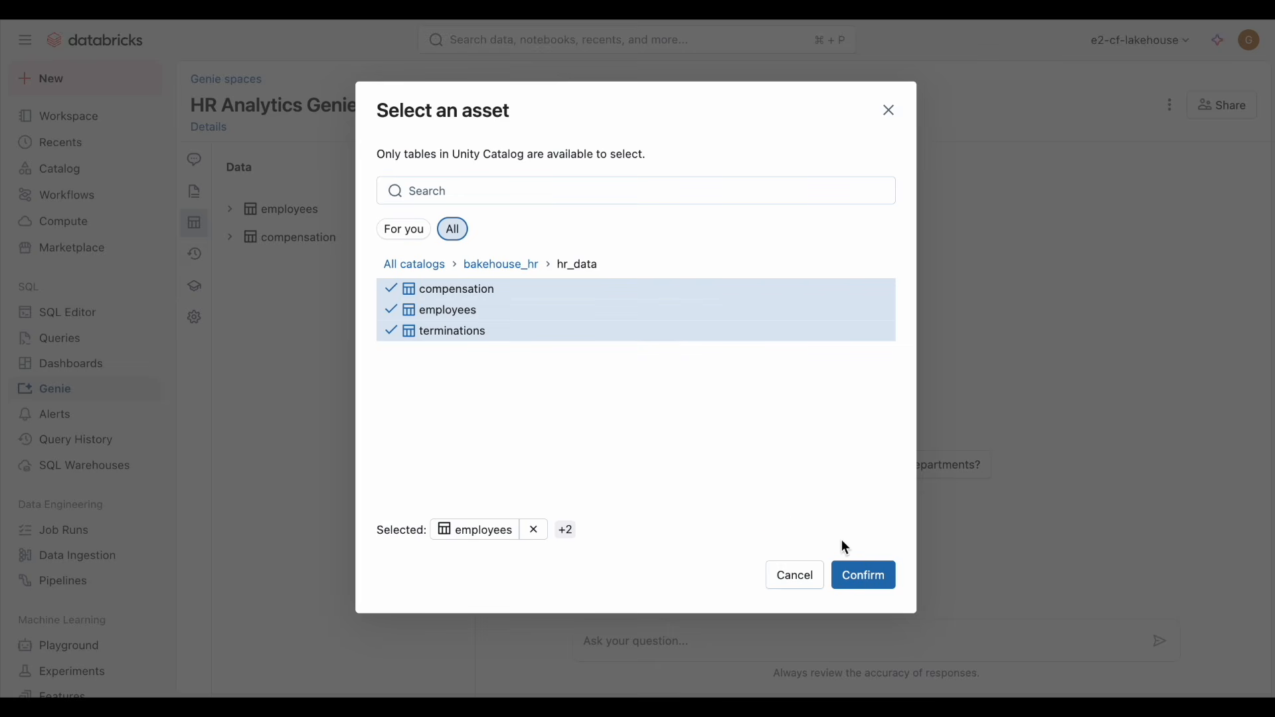
left_click(877, 576)
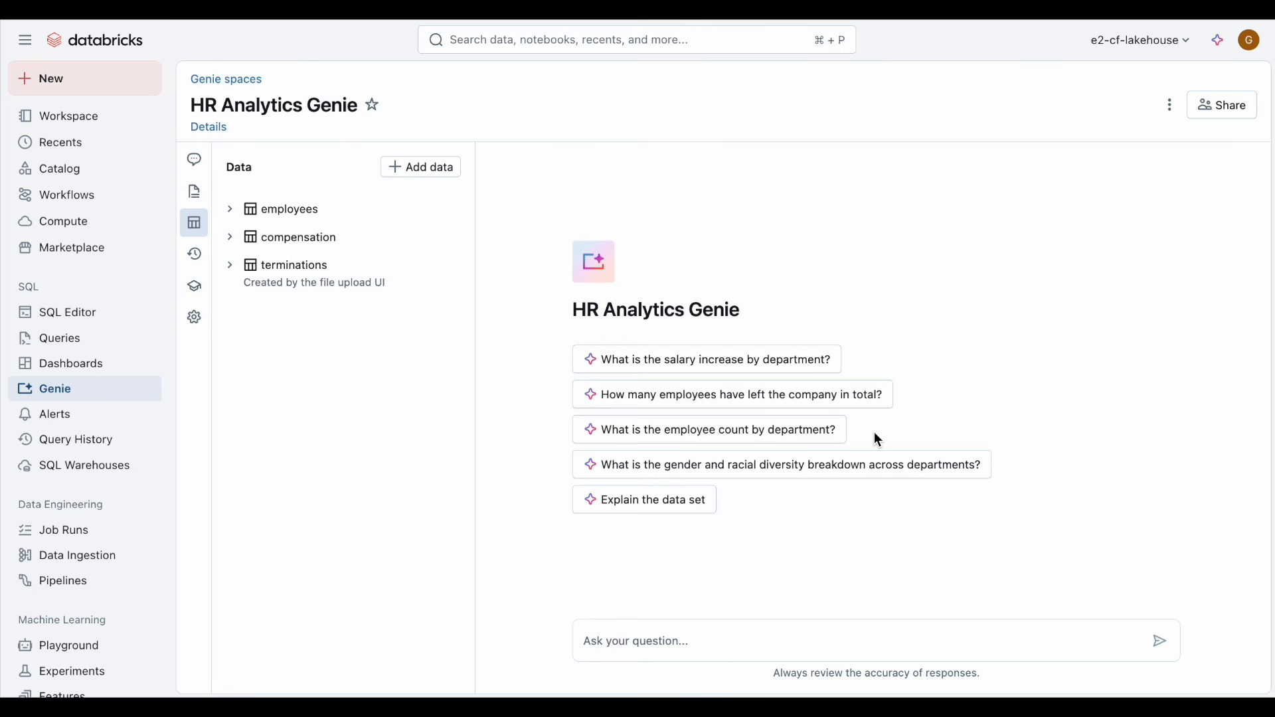
Step: Review the Genie space's general instructions, history and benchmark questions
left_click(199, 194)
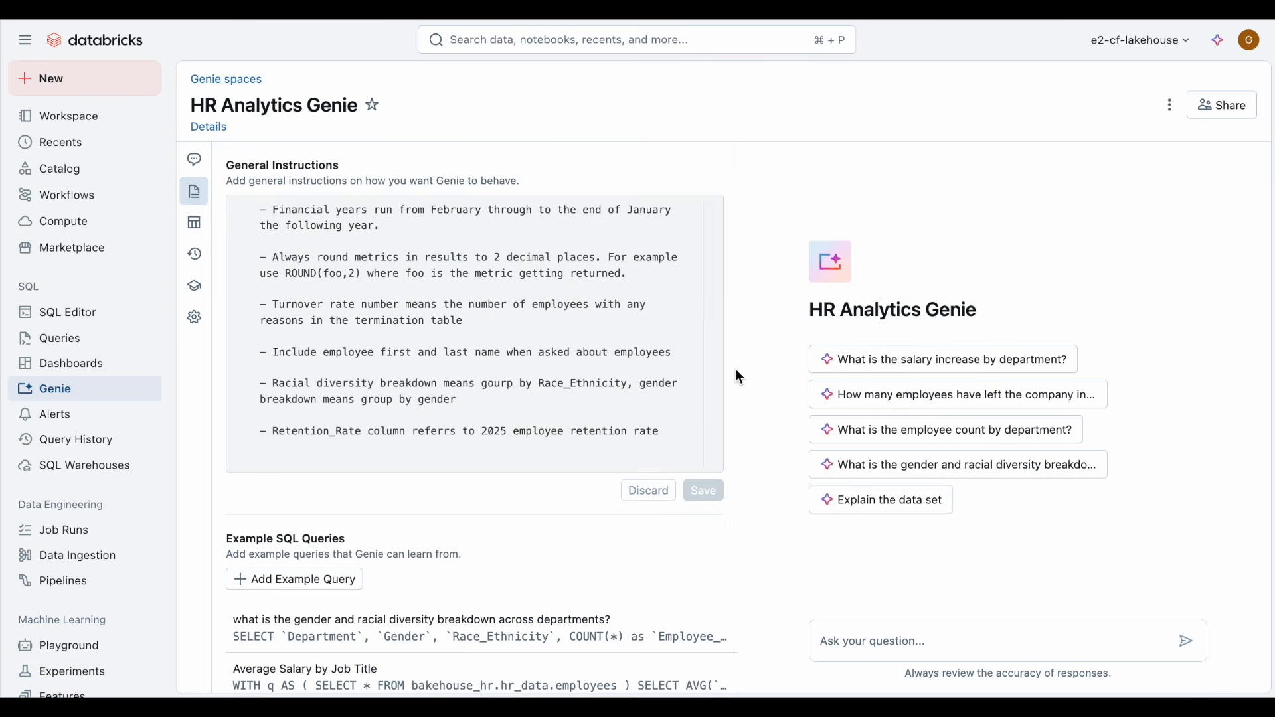
scroll(737, 372, "down", 3)
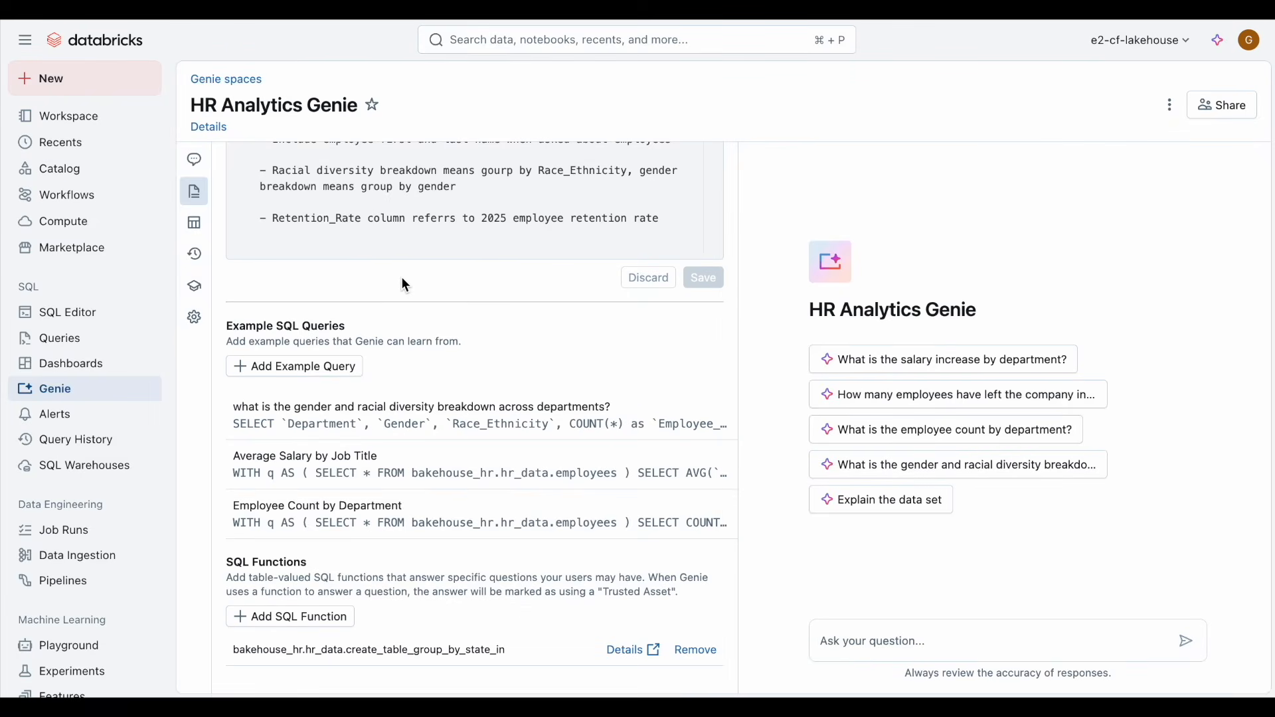
left_click(202, 263)
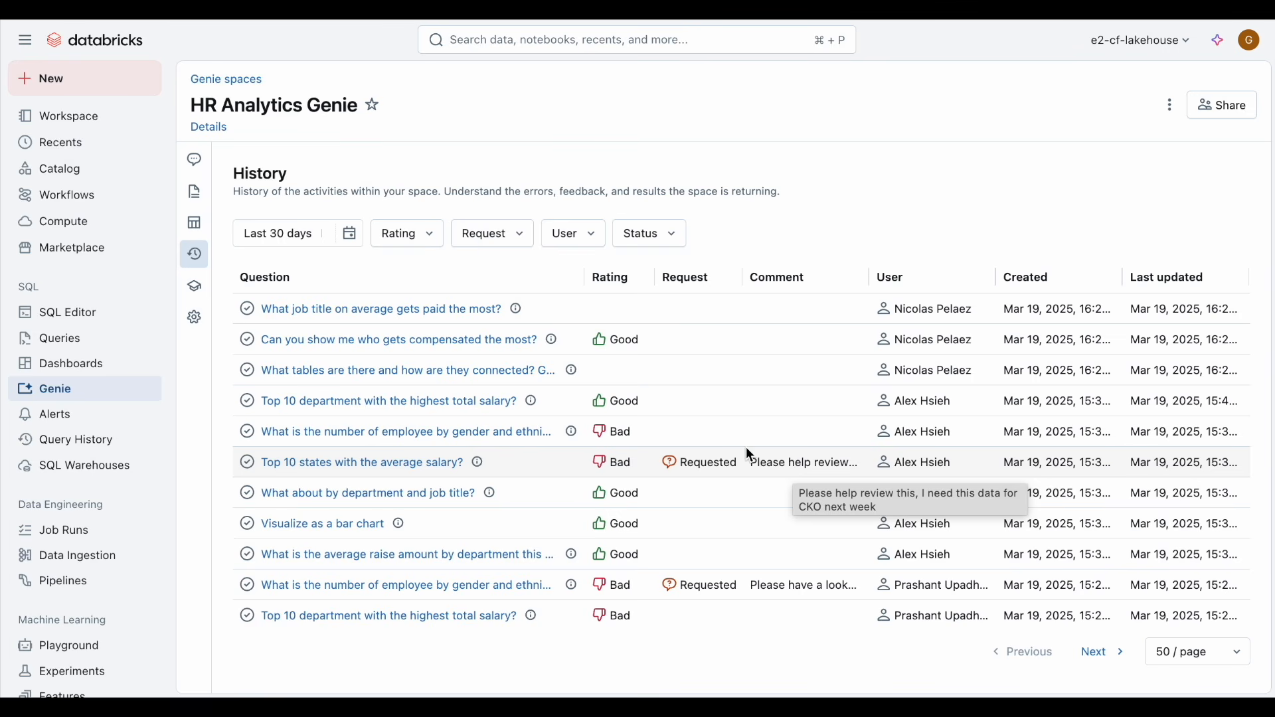
left_click(197, 296)
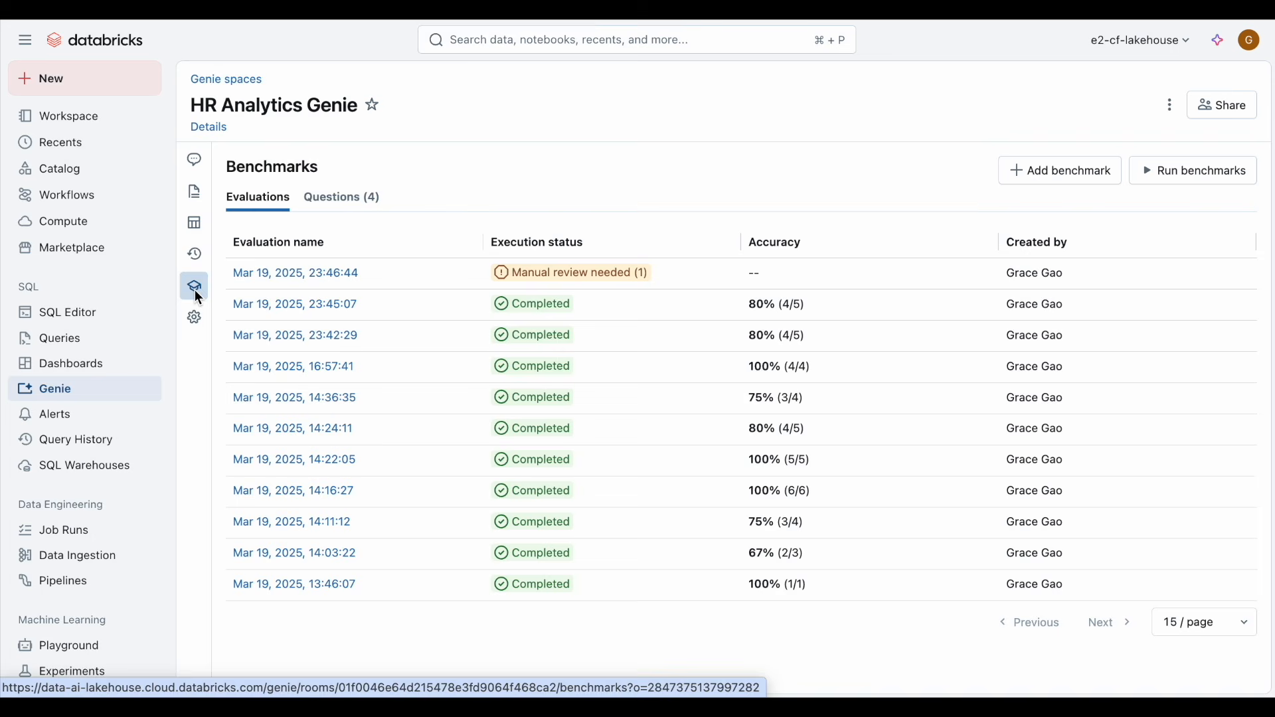
left_click(355, 202)
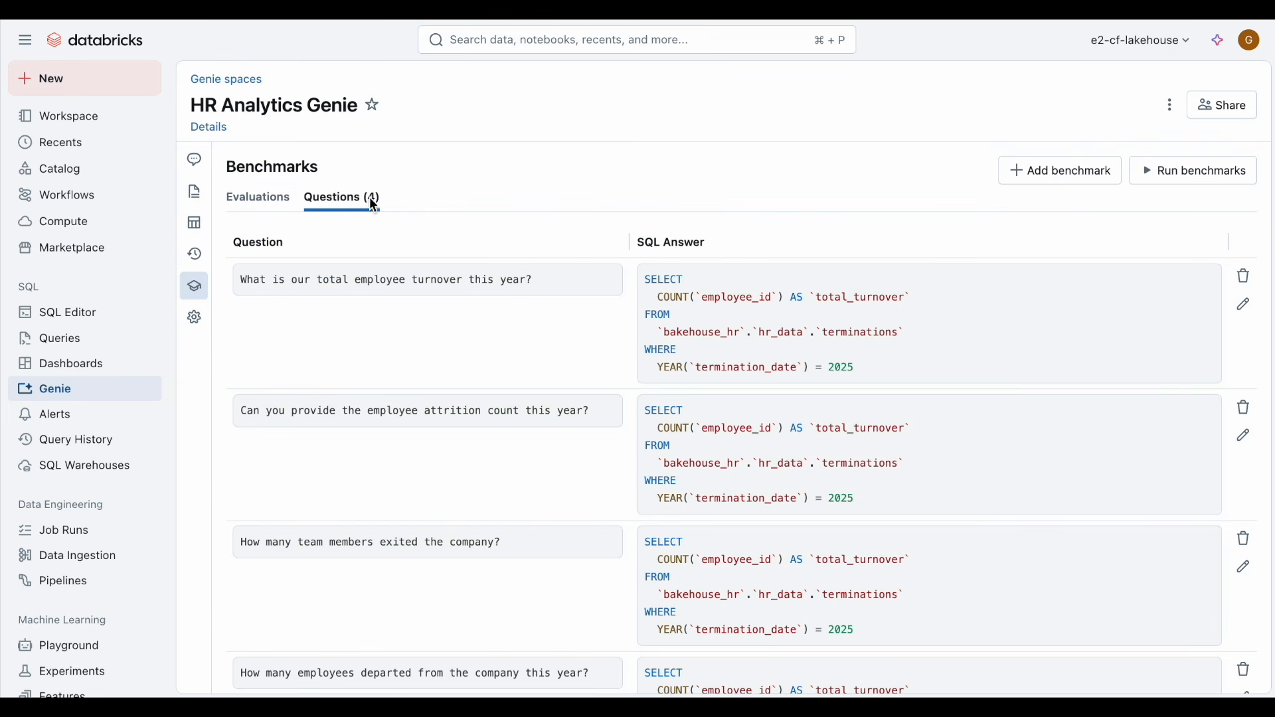
Step: Add a benchmark asking "how many people left the company this year?" with the pasted ground-truth SQL counting 2025 terminations
left_click(1034, 178)
type("how many people left the company this year?")
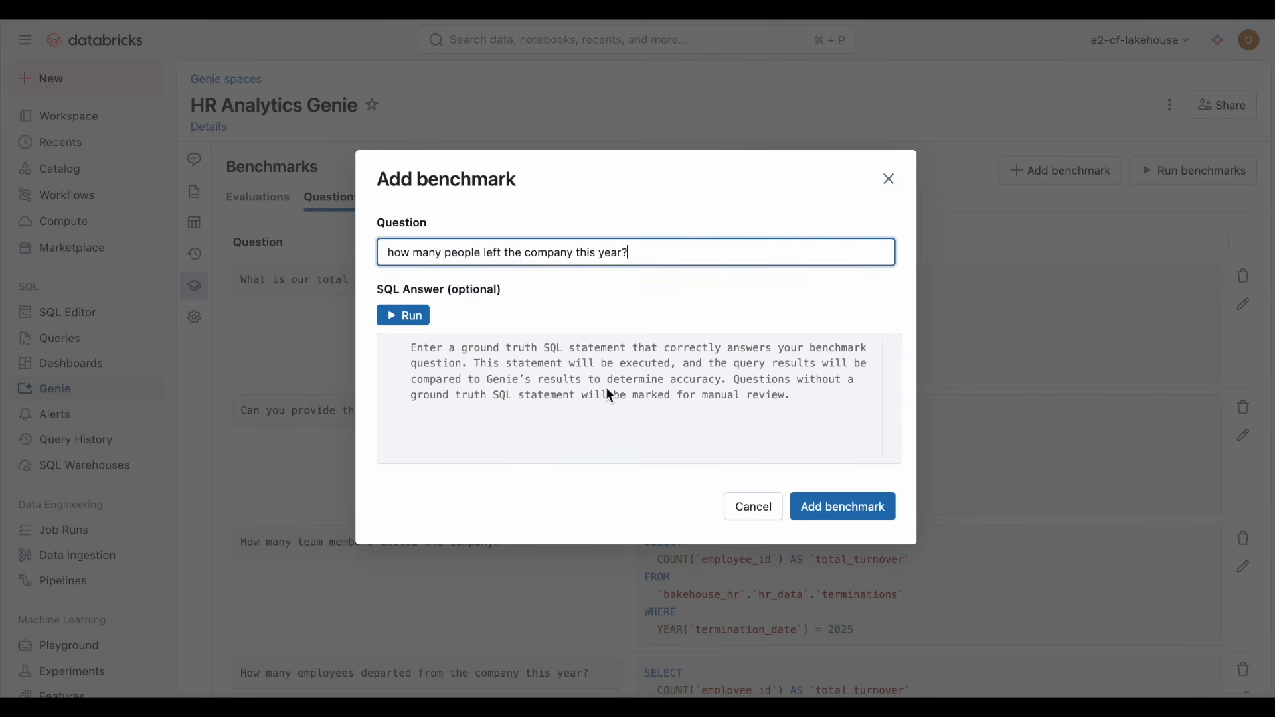
left_click(586, 378)
type("SELECT COUNT(`employee_id`) AS `total_turnover` FROM `bakehouse_hr`.`hr_data`.`terminations` WHERE YEAR(`termination_date`) = 2025")
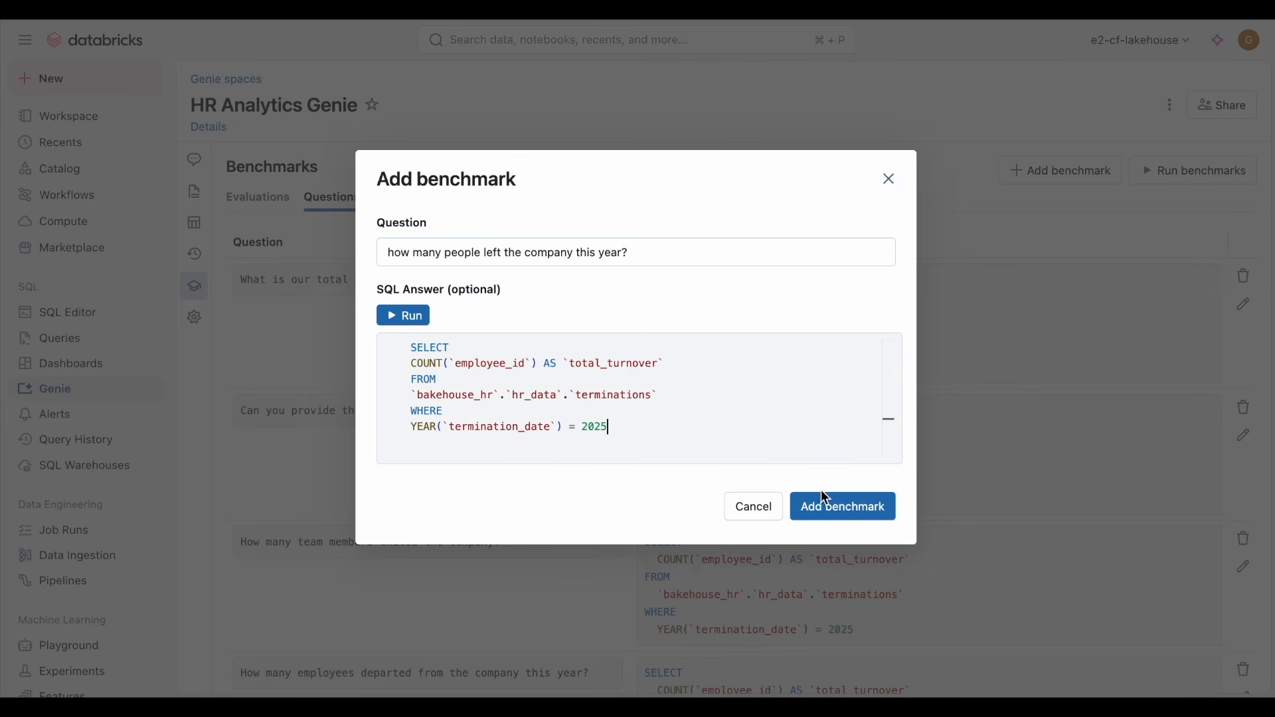
left_click(834, 507)
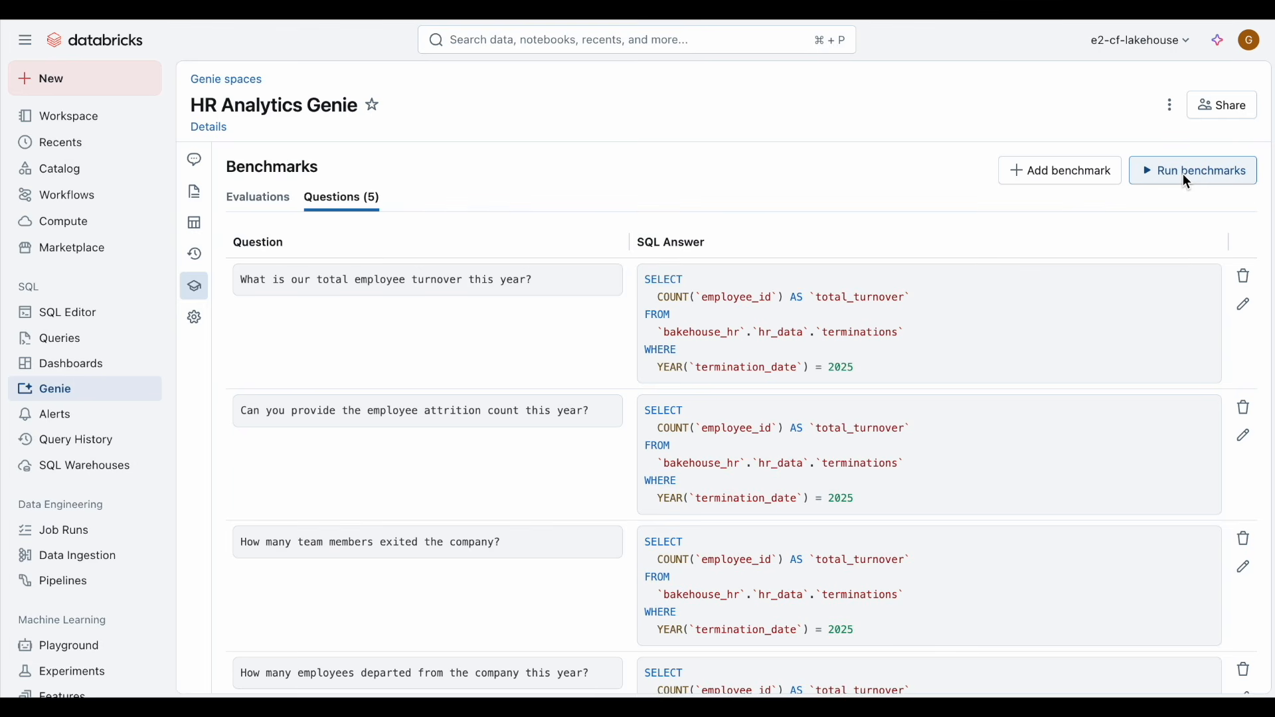
Step: Open the 23:46:44 evaluation and rate the "How many team members exited the company?" result as Bad
left_click(265, 199)
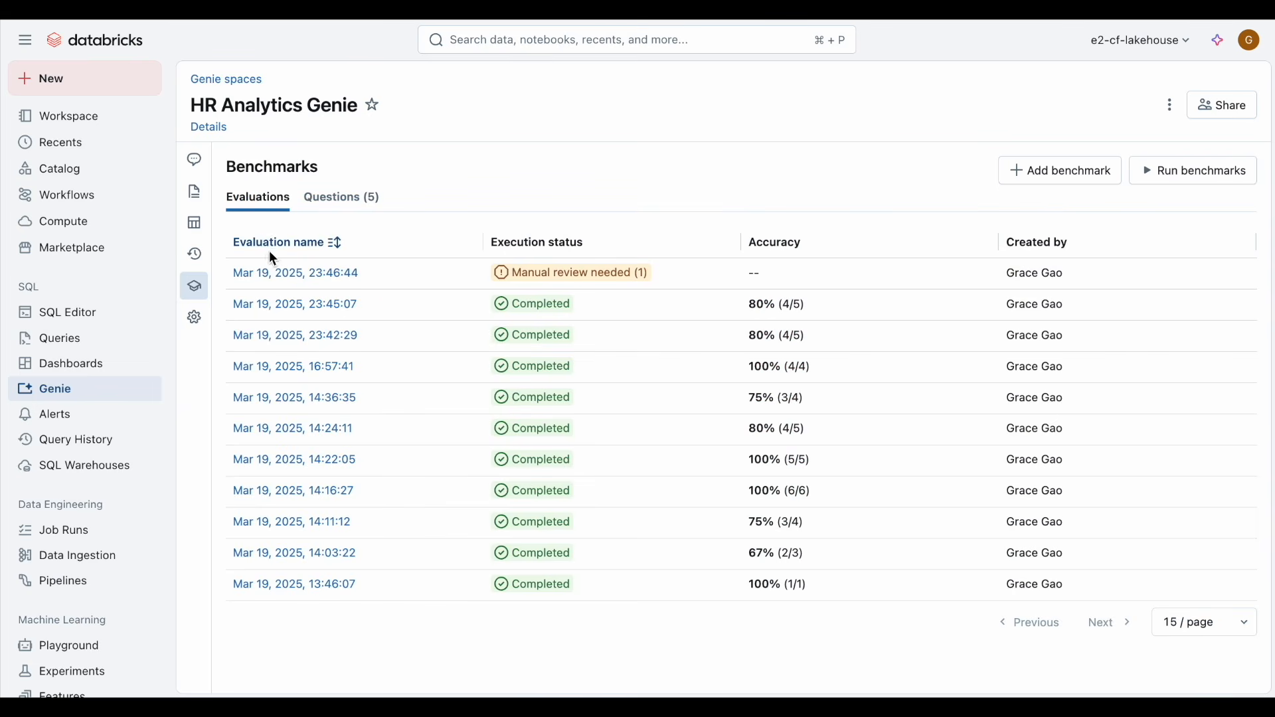
left_click(282, 277)
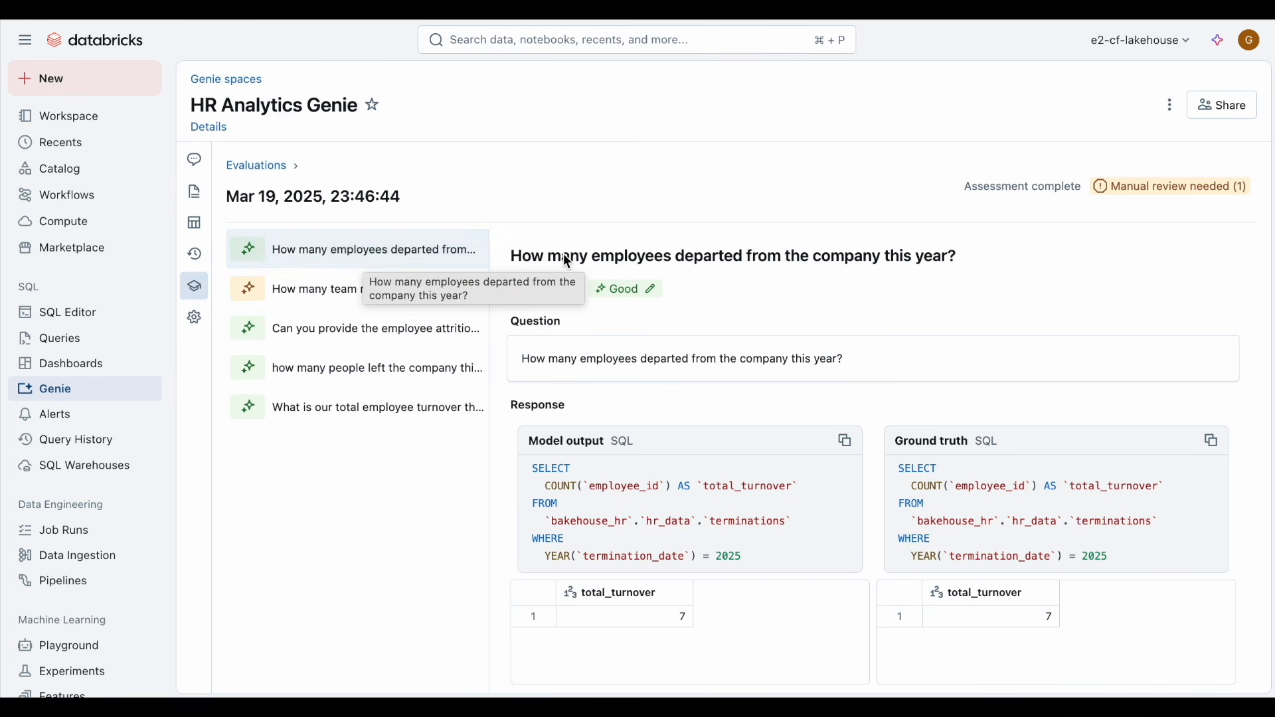
scroll(718, 319, "down", 1)
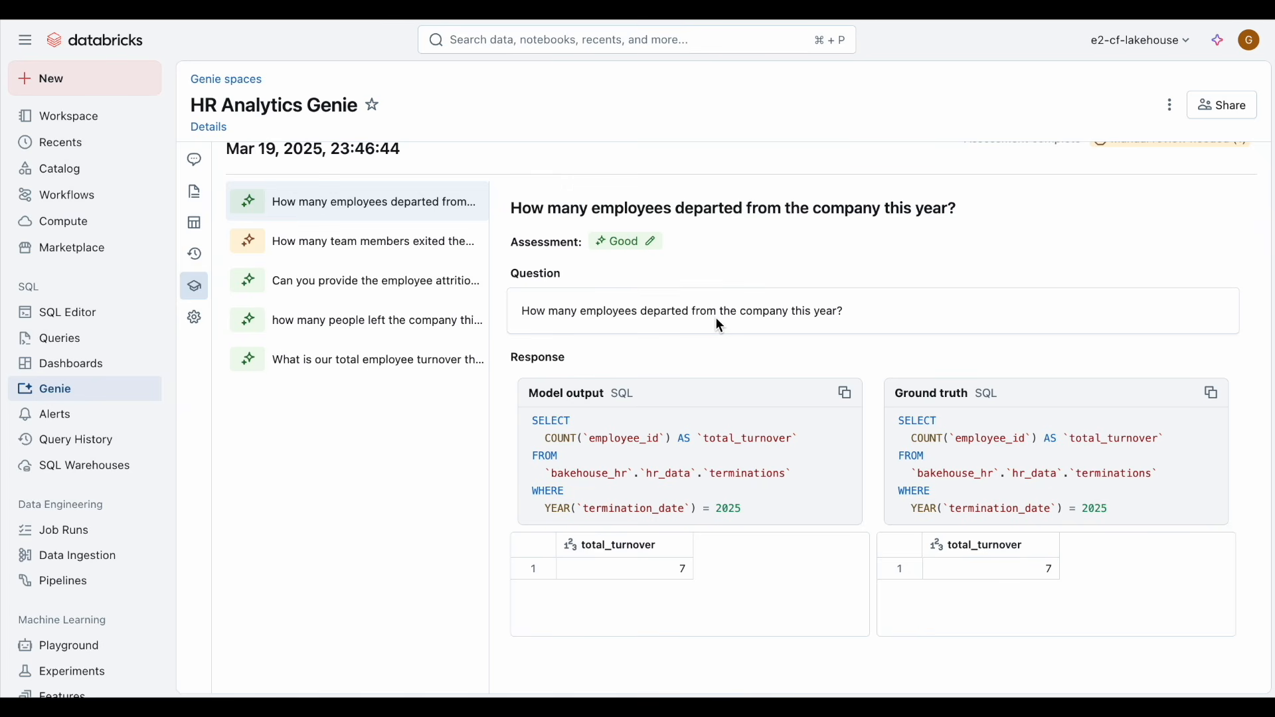
left_click(399, 245)
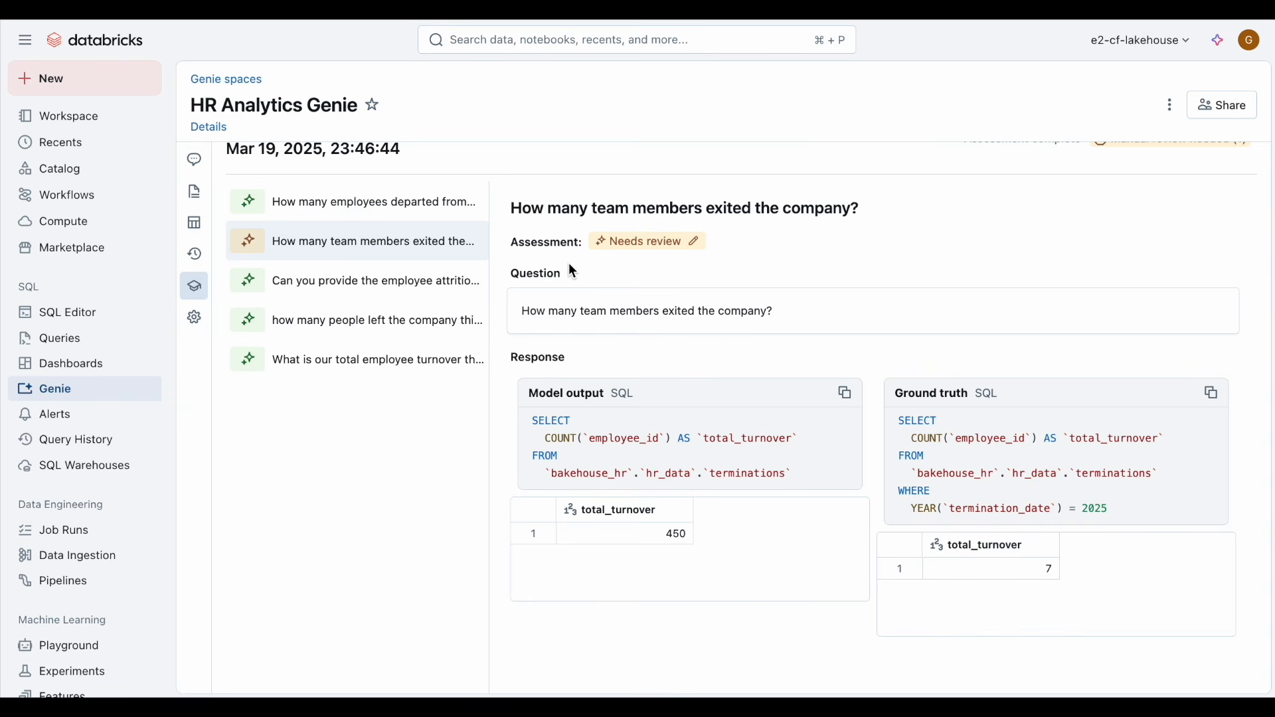
left_click(627, 241)
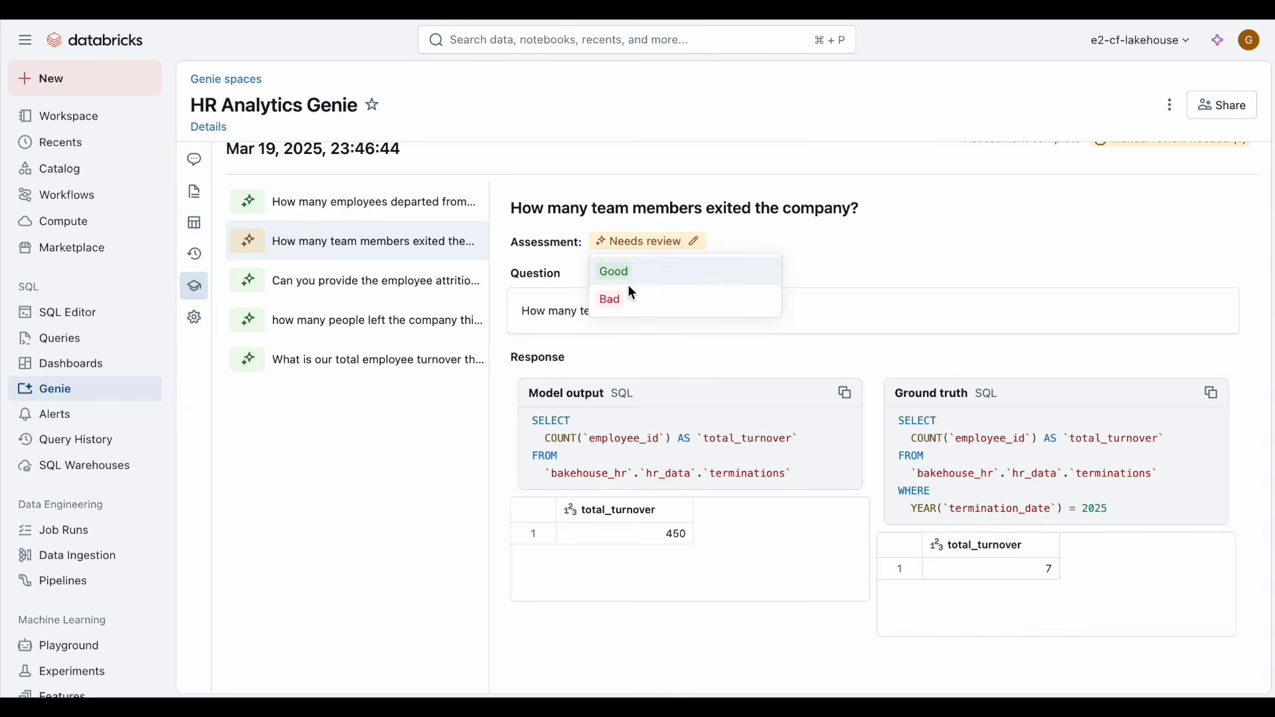
left_click(635, 303)
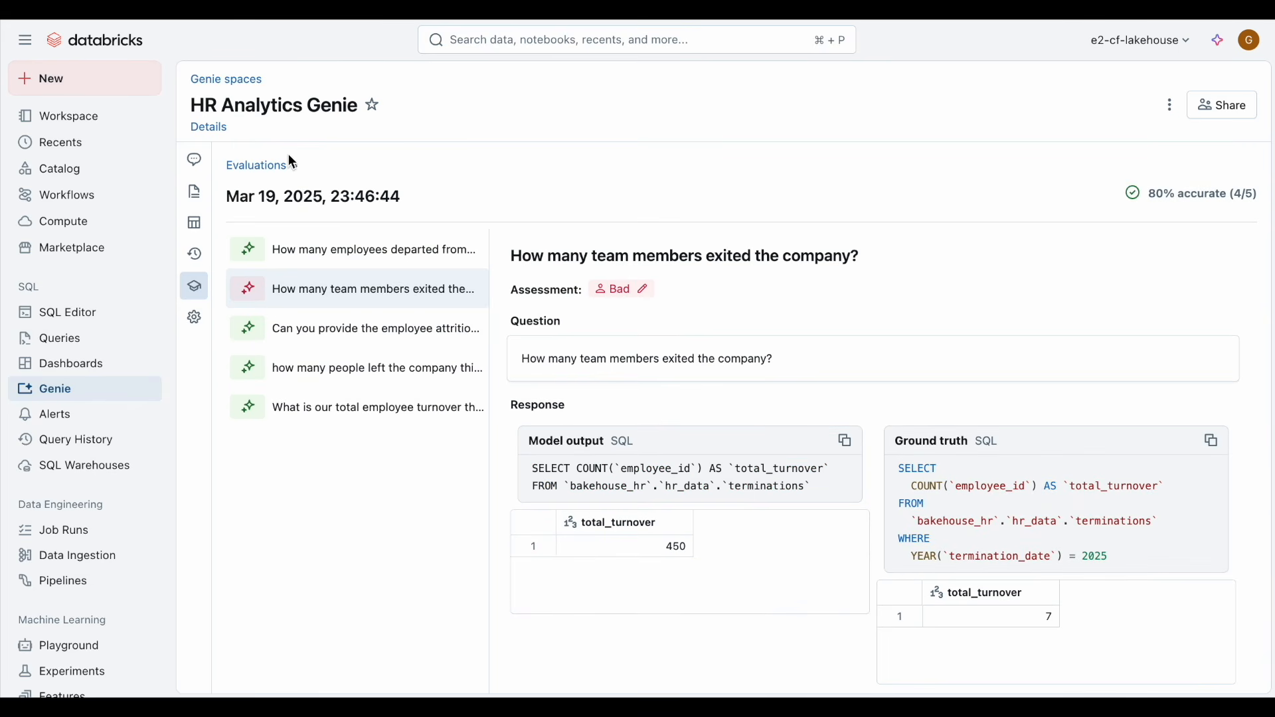
Step: Add an example SQL query for "How many team members exited the company?" with the pasted SQL and save it
left_click(195, 192)
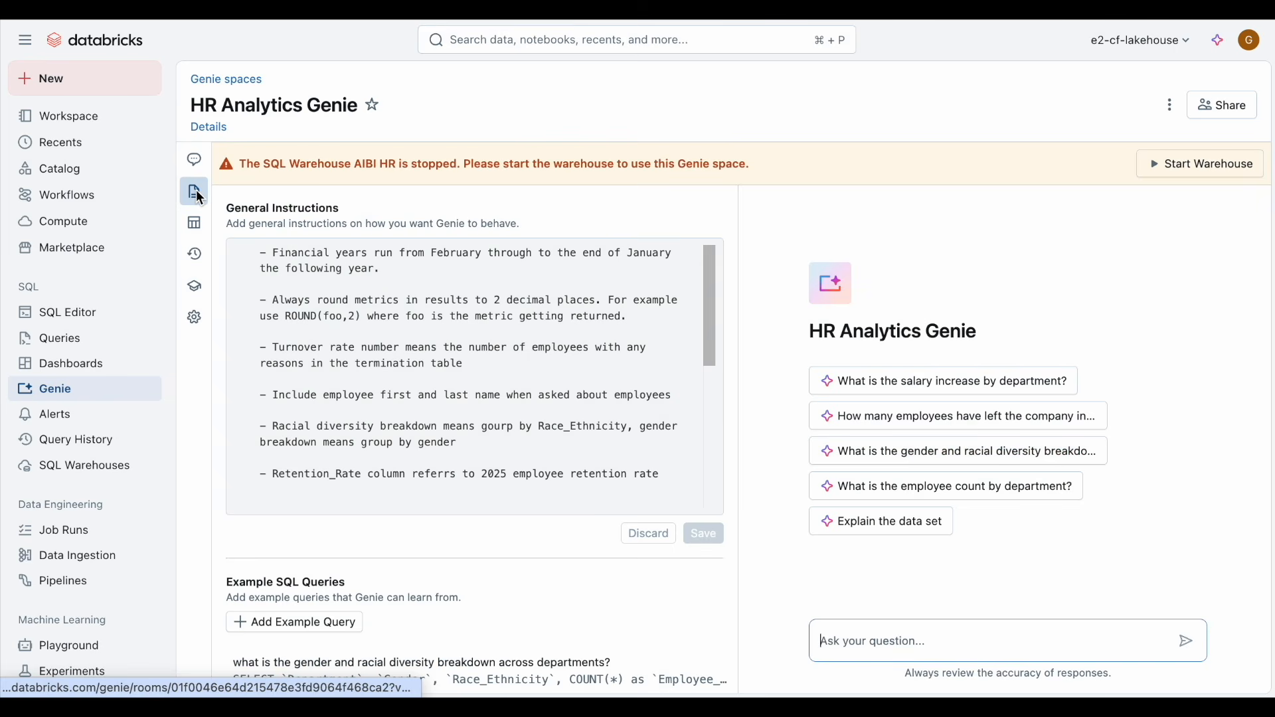
left_click(332, 617)
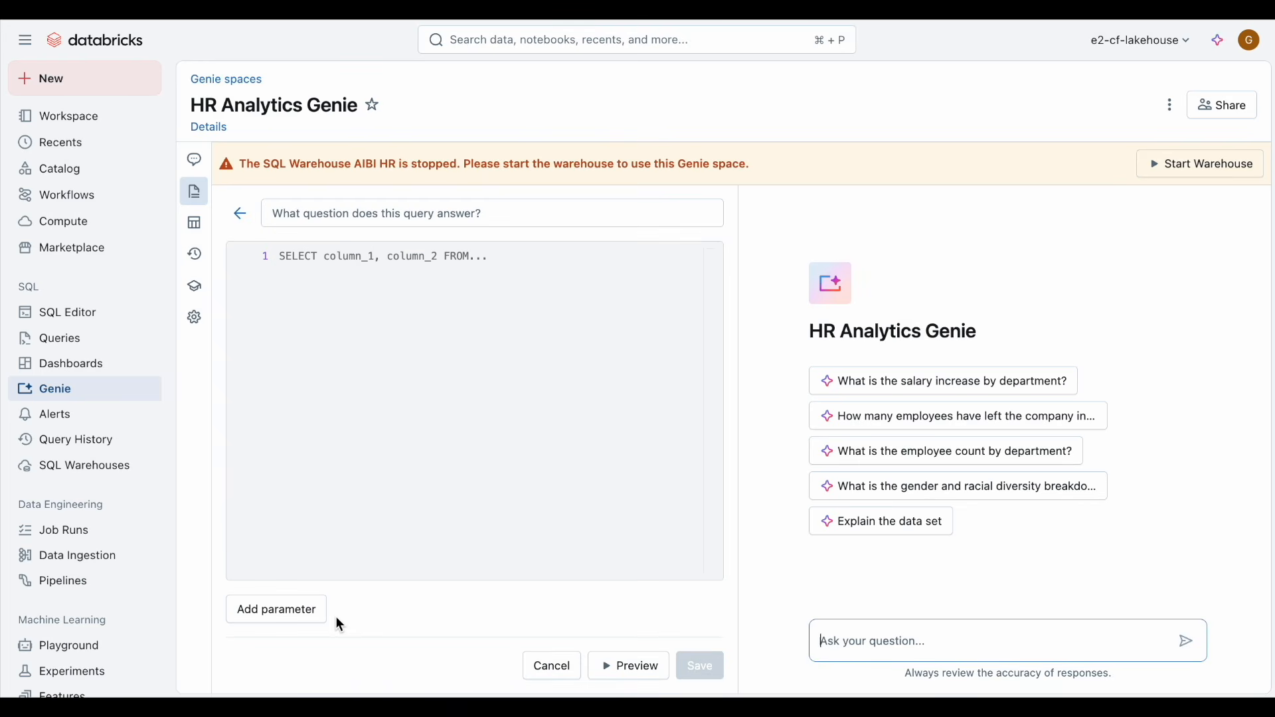
left_click(388, 216)
type("How many team members exited the company?")
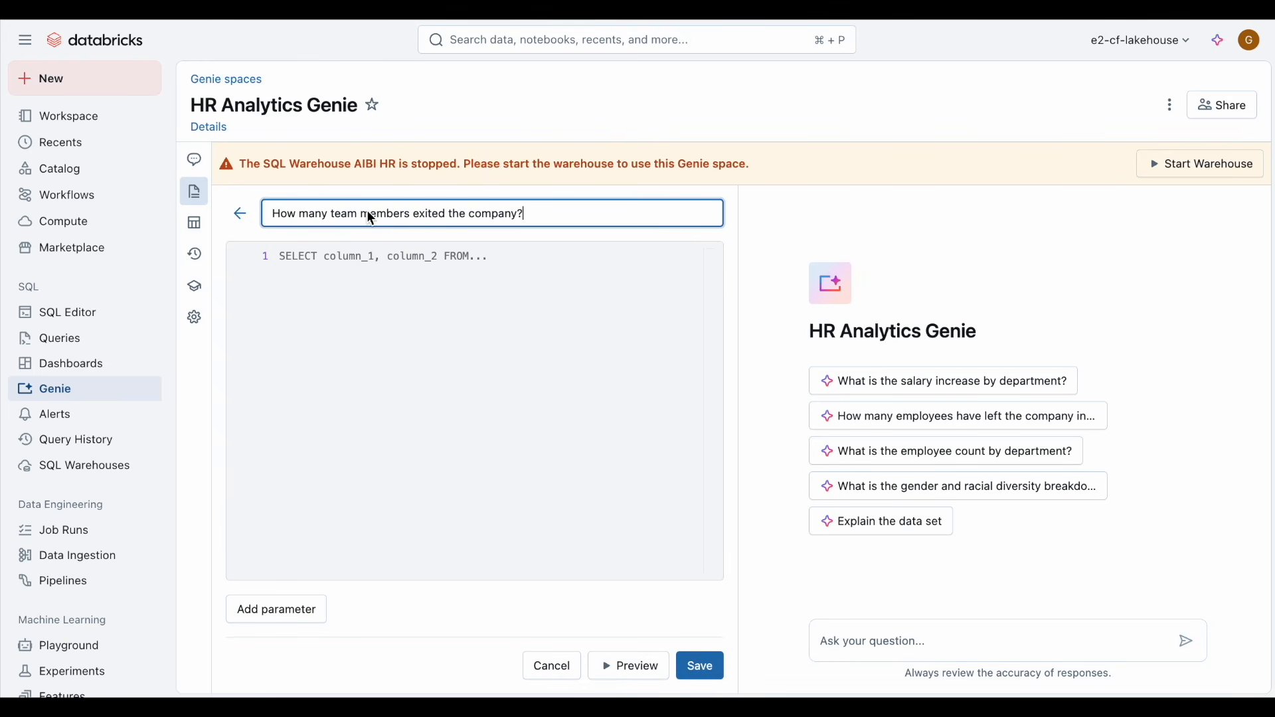
left_click(385, 258)
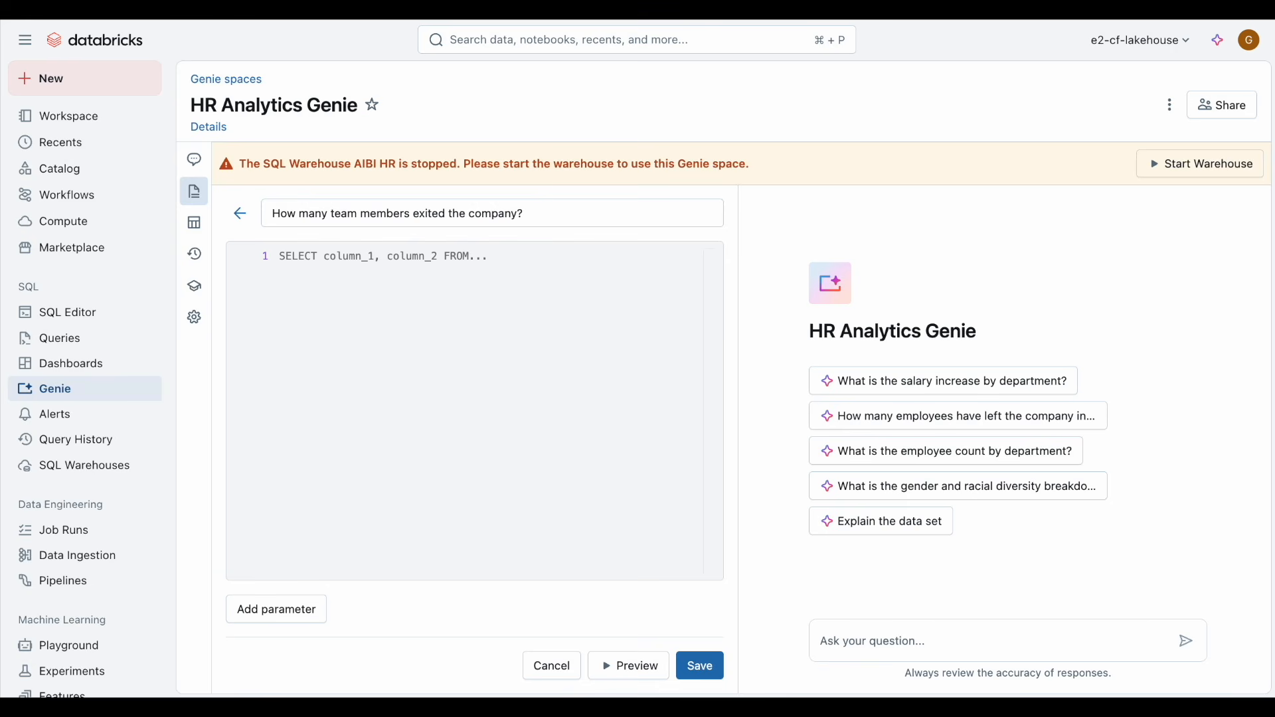
left_click(611, 269)
type("SELECT COUNT(`employee_id`) AS `total_turnover` FROM `bakehouse_hr`.`hr_data`.`terminations` WHERE YEAR(`termination_date`) = 2025")
left_click(701, 667)
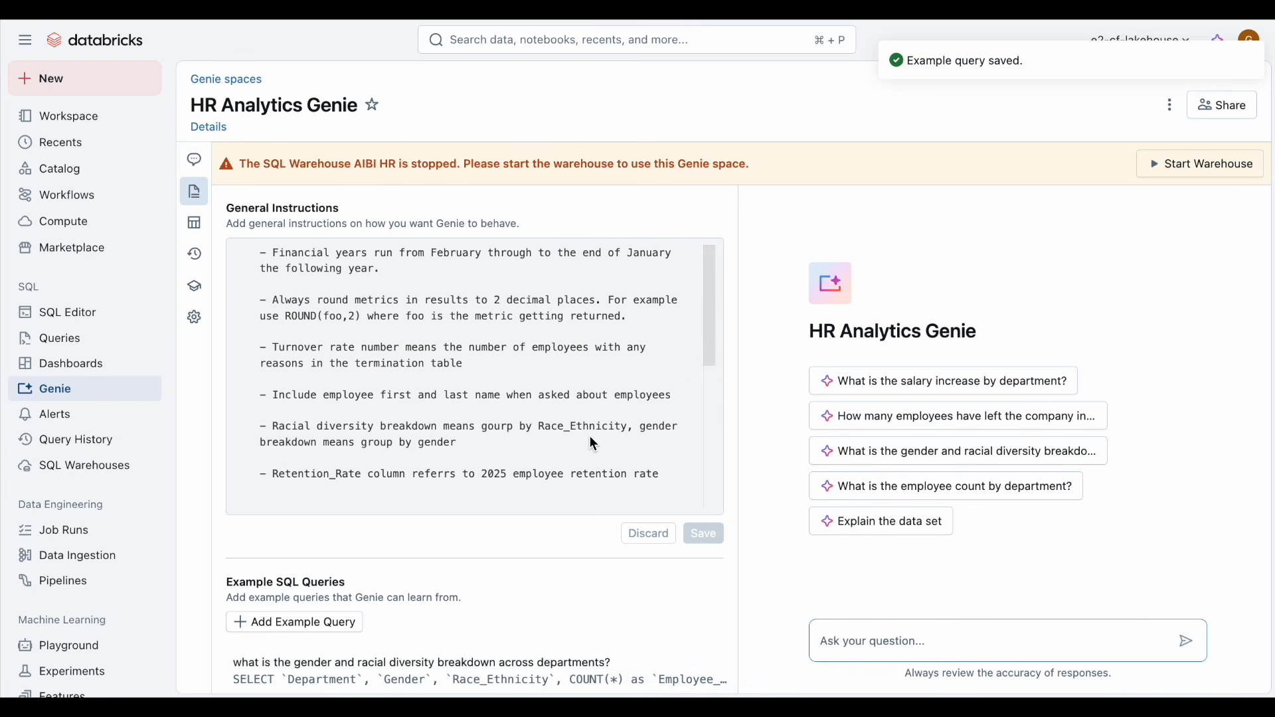
Step: Run the benchmarks and return to the evaluations list
scroll(255, 274, "down", 1)
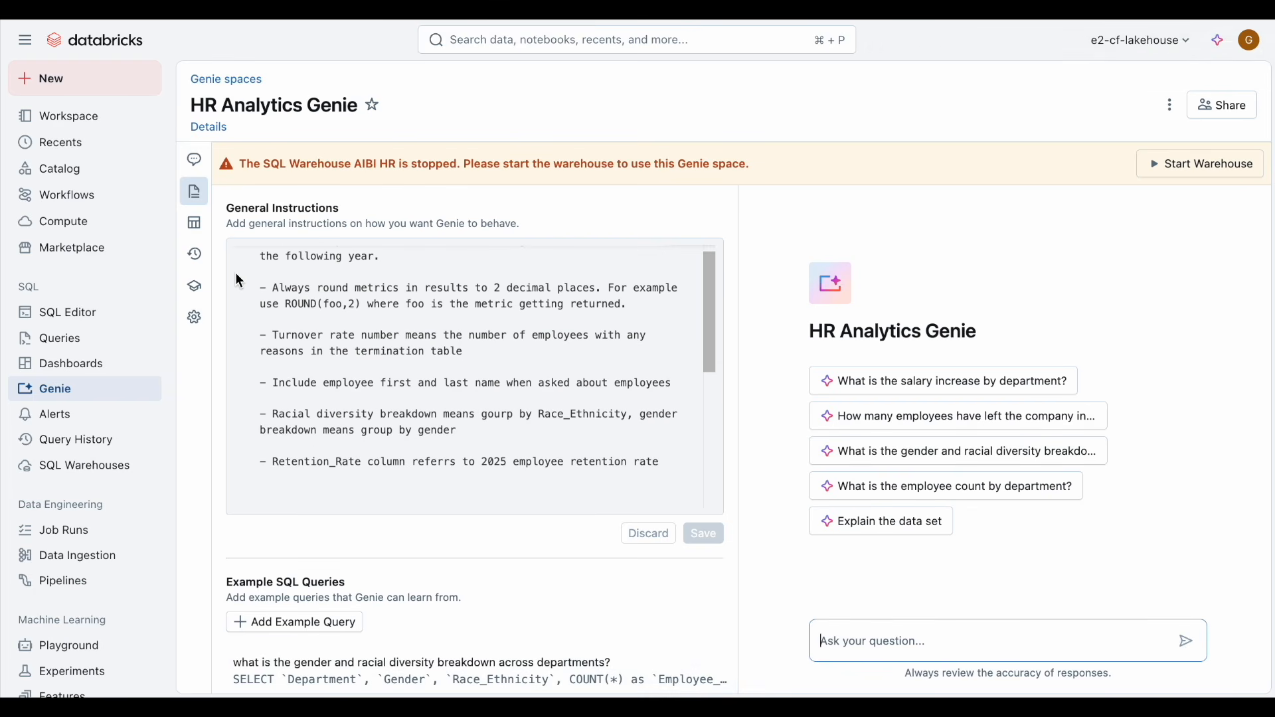
left_click(195, 290)
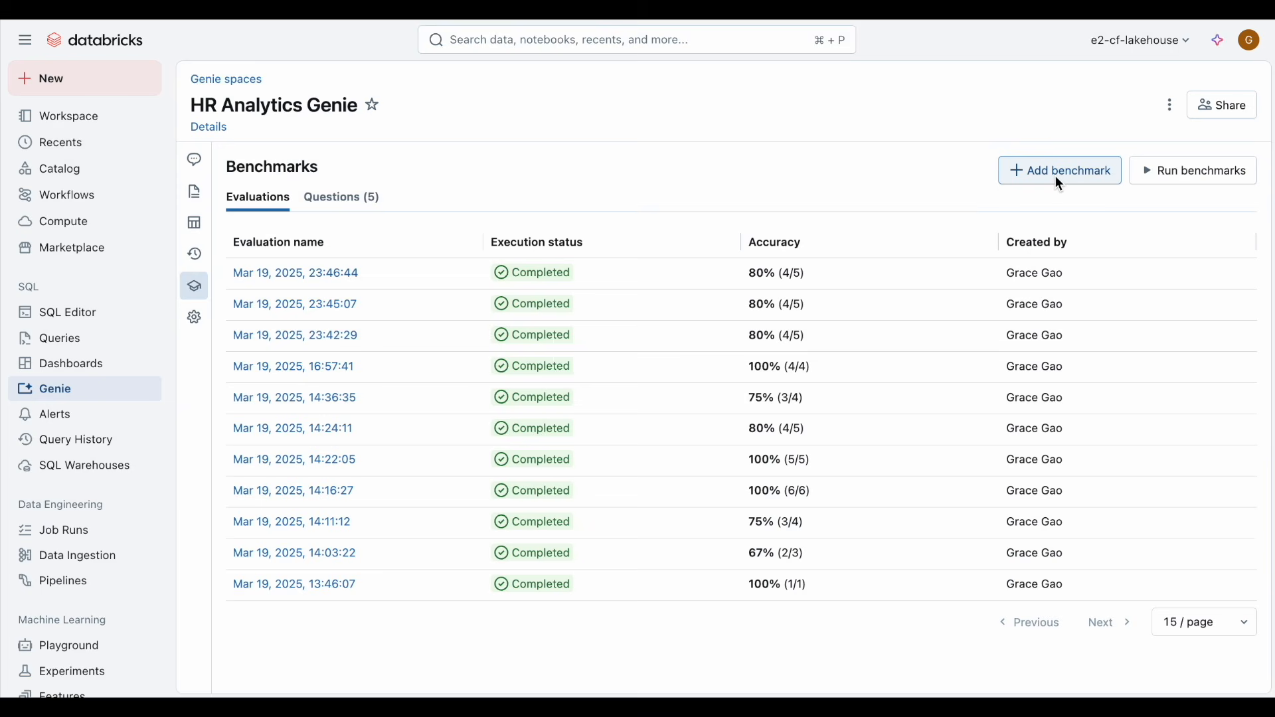
left_click(1167, 185)
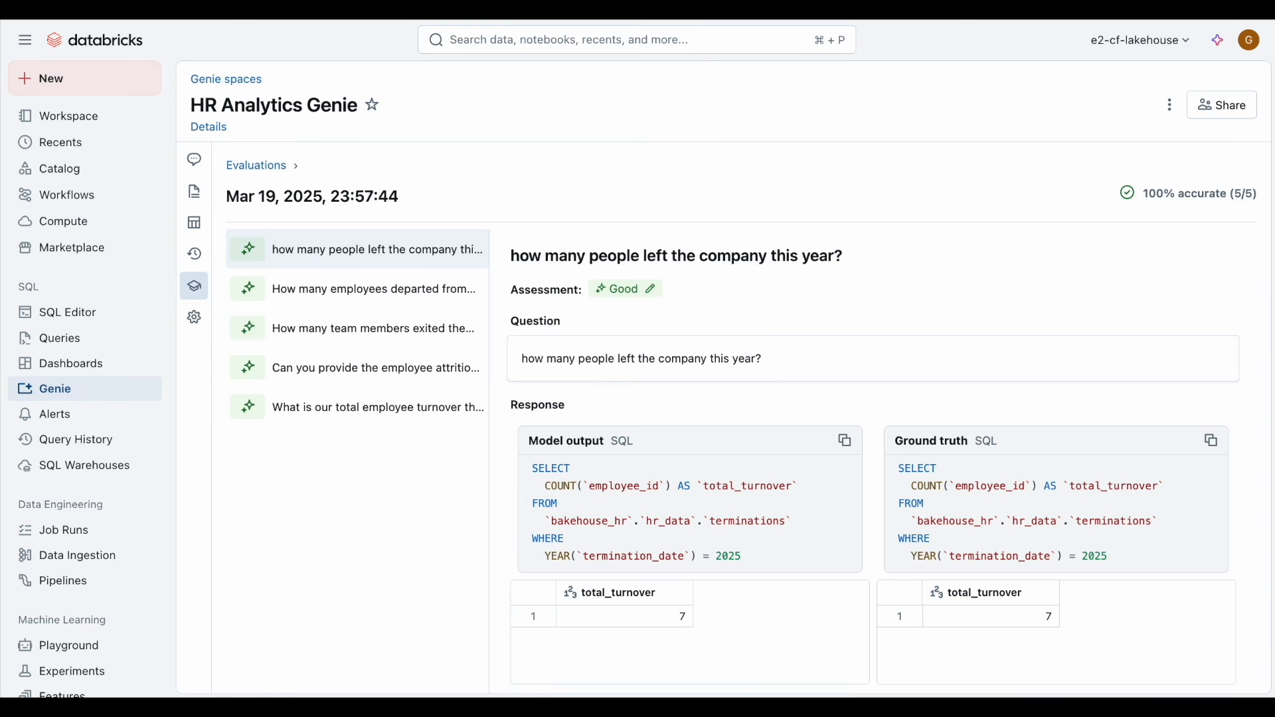
left_click(266, 166)
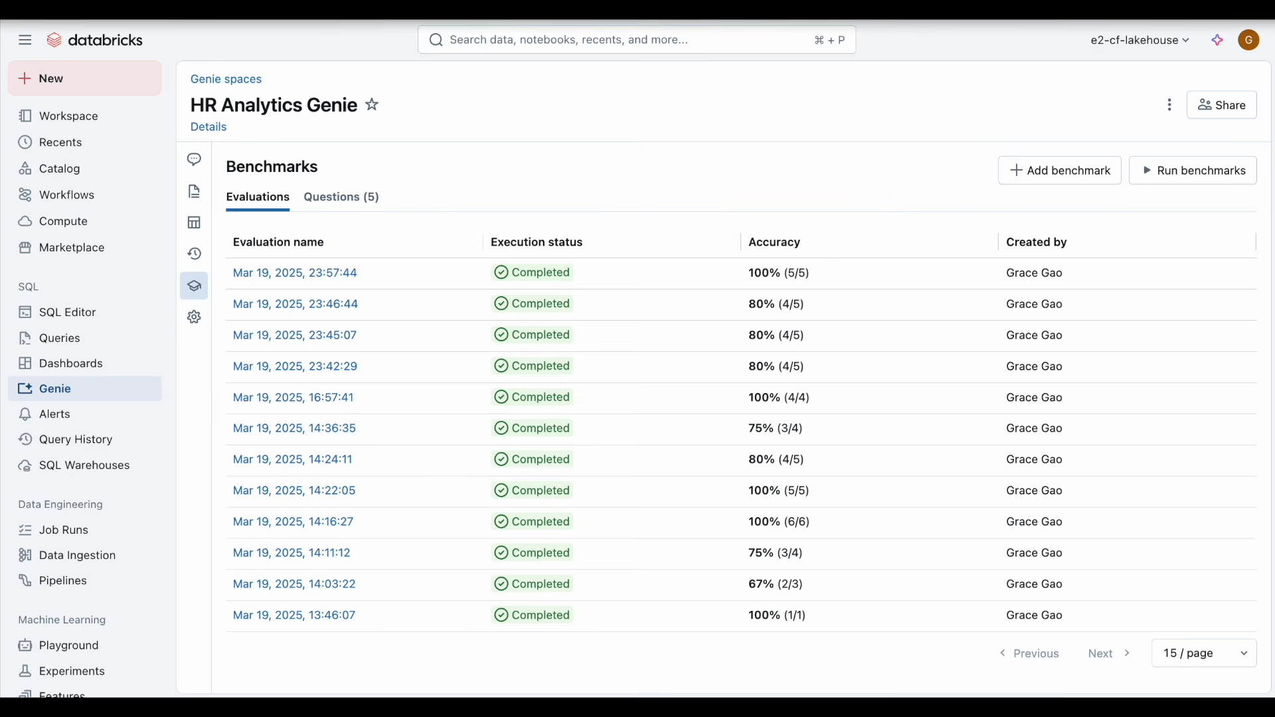
Step: Share the HR Analytics Genie space with the analysts group at Can View permission
left_click(1205, 111)
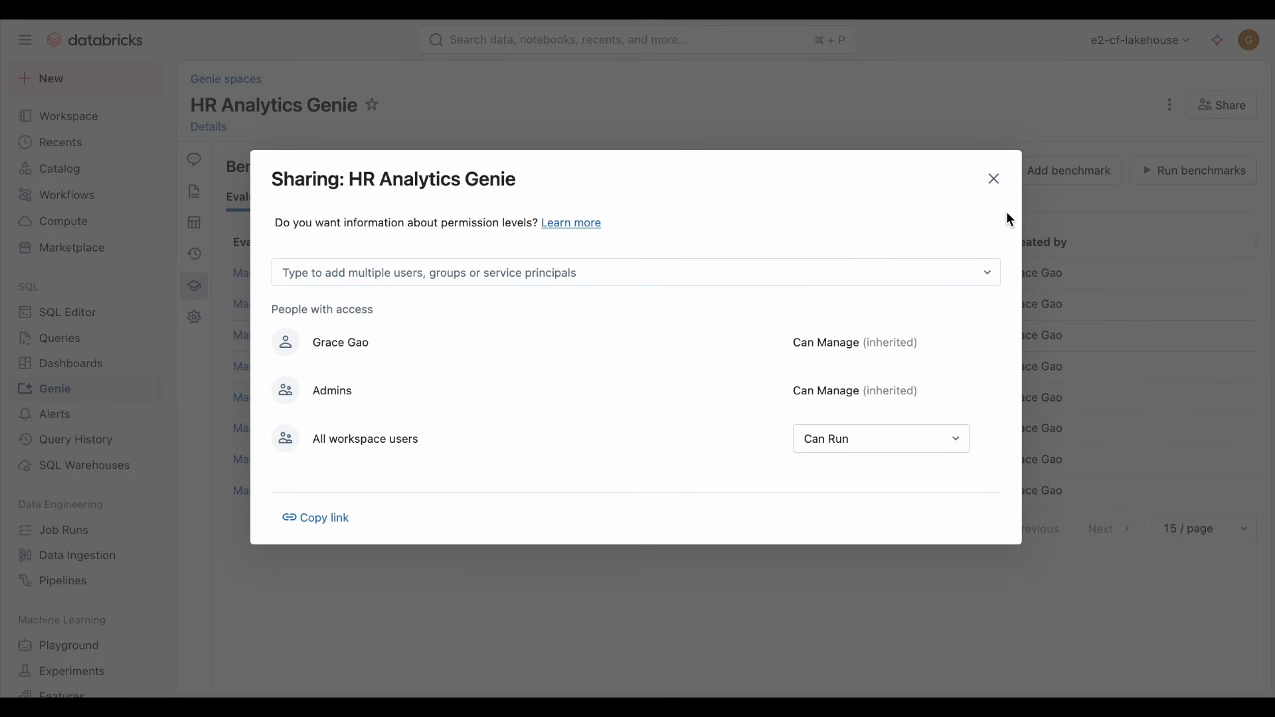
left_click(847, 277)
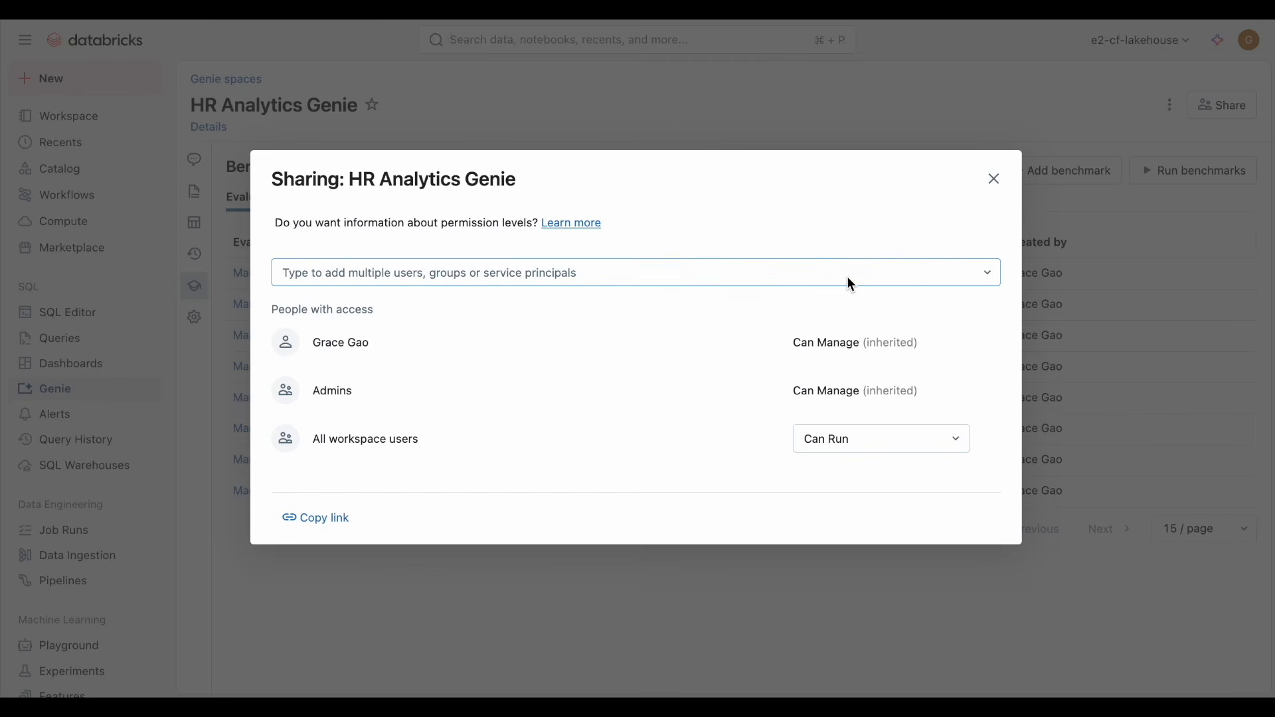
type("a")
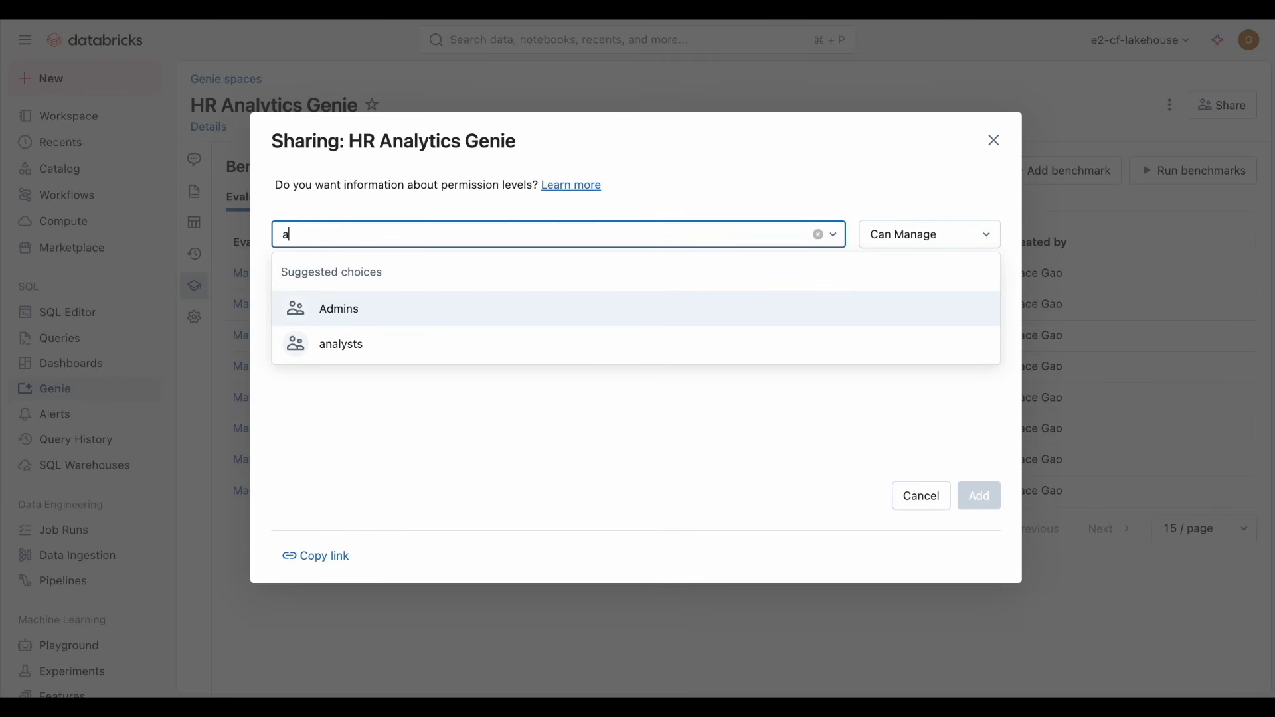
type("naly")
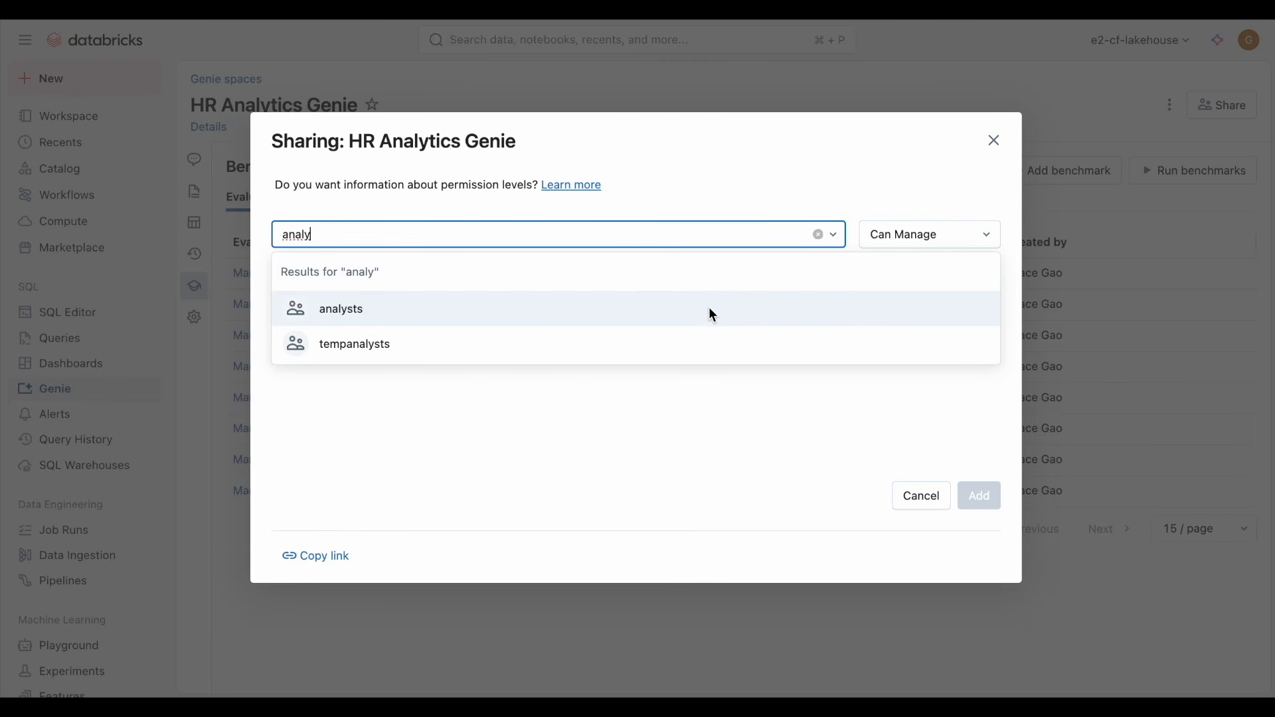
left_click(709, 311)
left_click(922, 239)
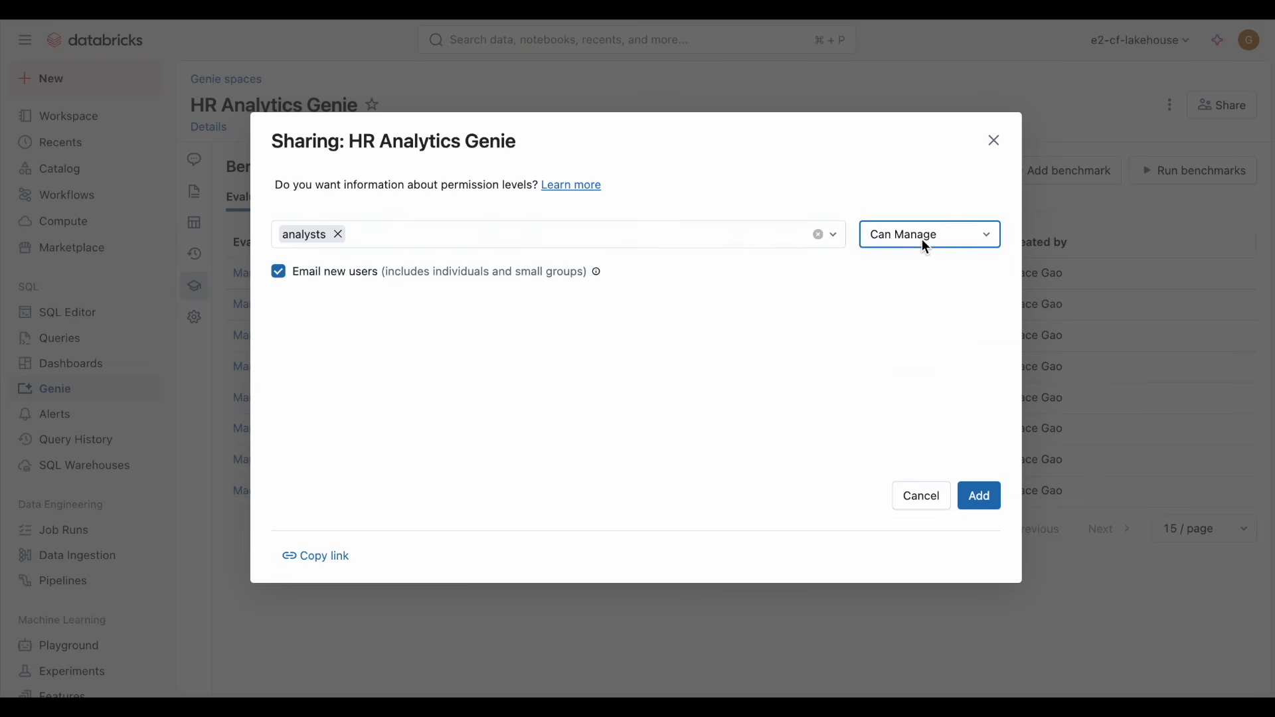
left_click(923, 350)
left_click(981, 500)
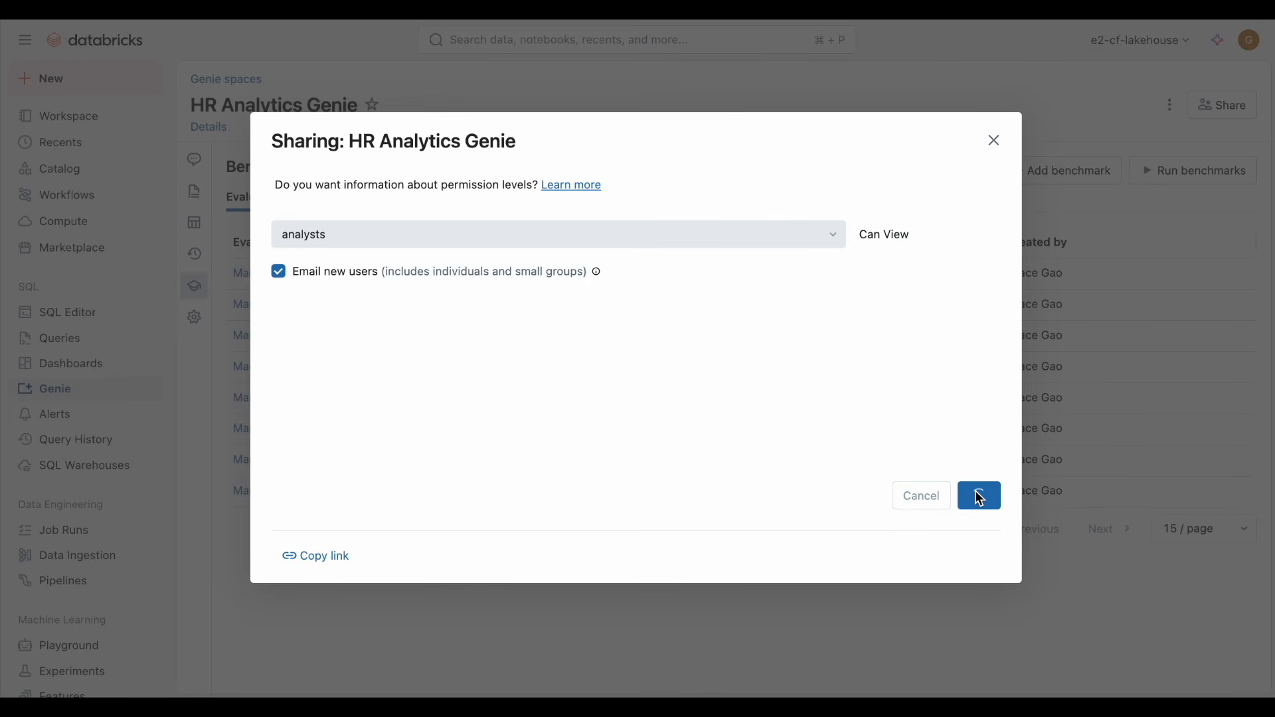